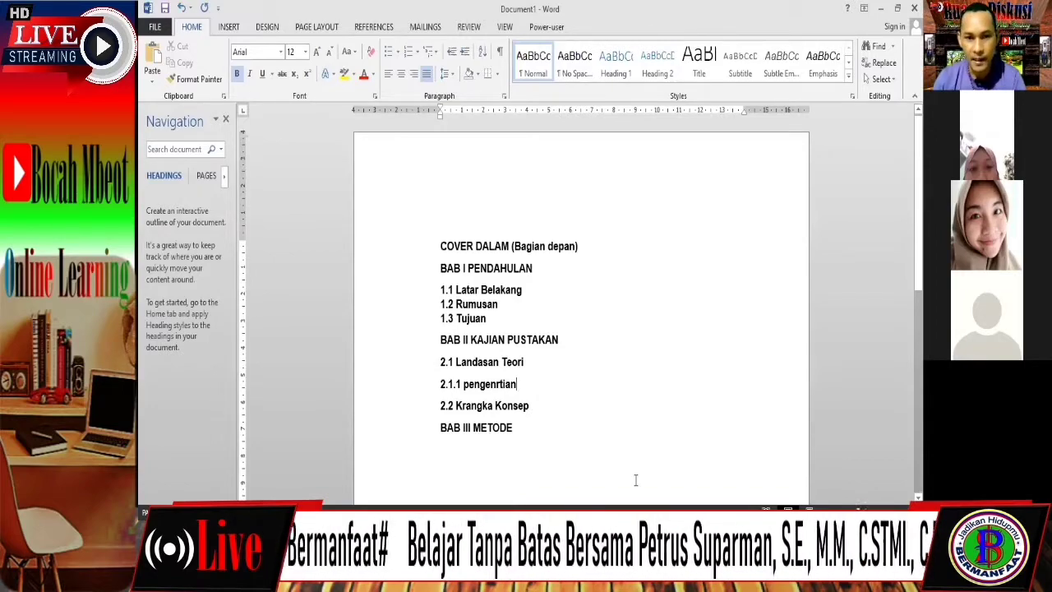
Add the sub-heading line "3.1 jenis" directly below BAB III METODE
left_click(531, 428)
key("Return")
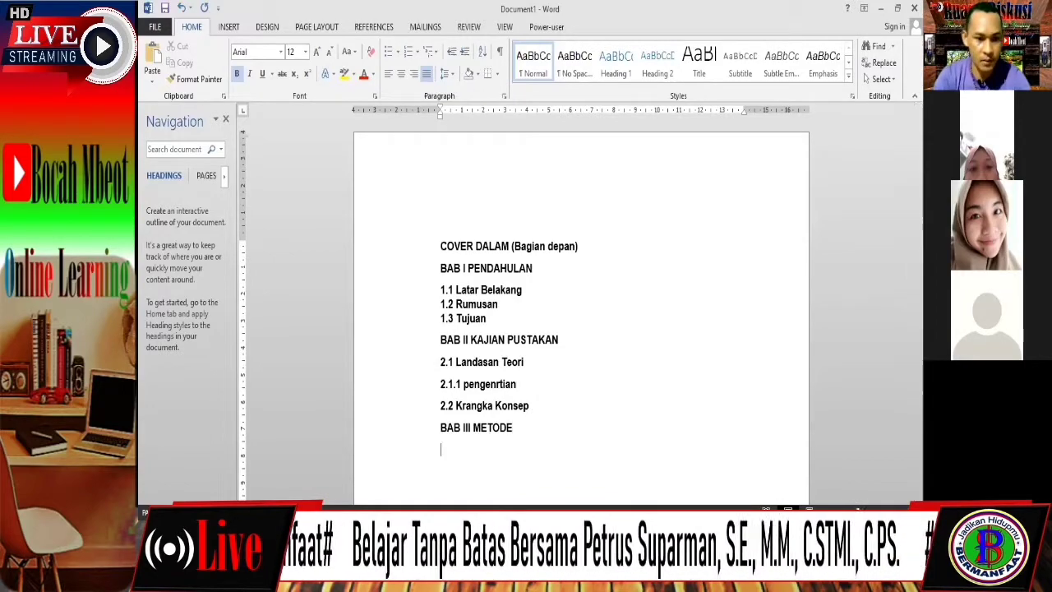
type("3")
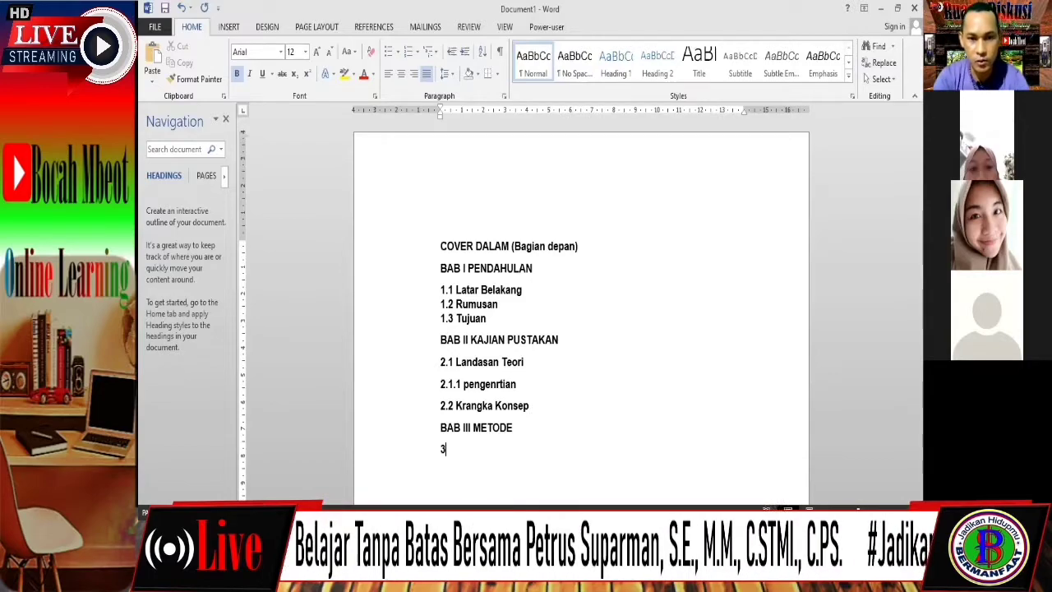
type(".1.")
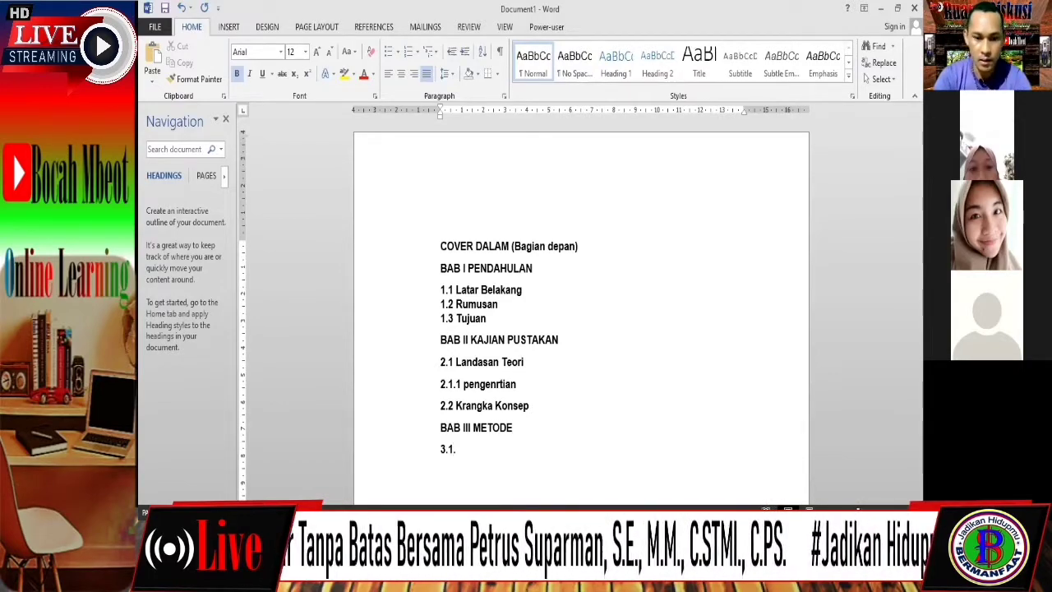
key("BackSpace")
type("jenis")
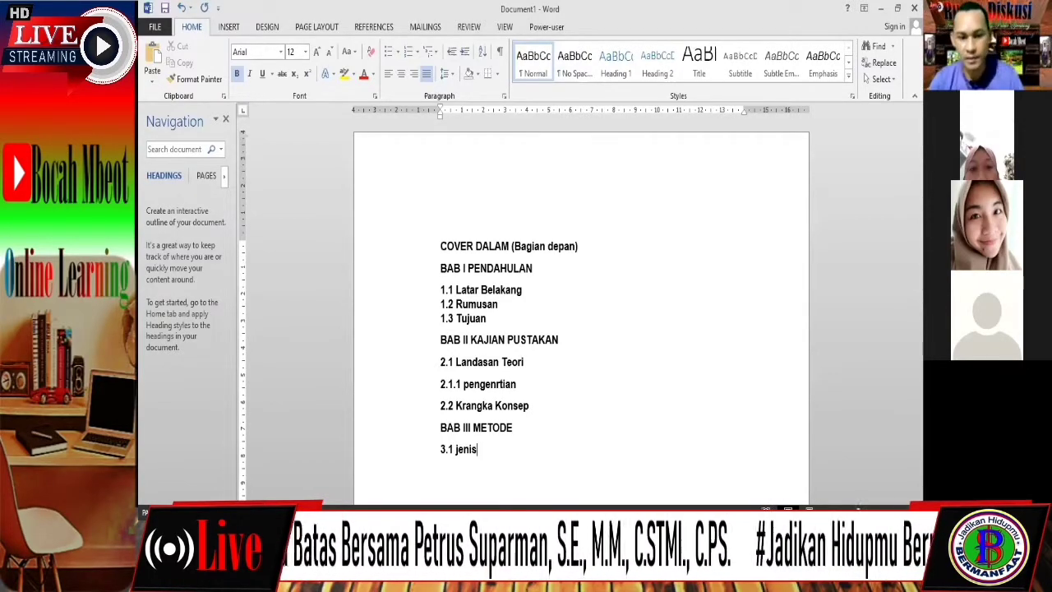
Add the sub-heading line "3.2 metode" below 3.1 jenis
key("Return")
type("3")
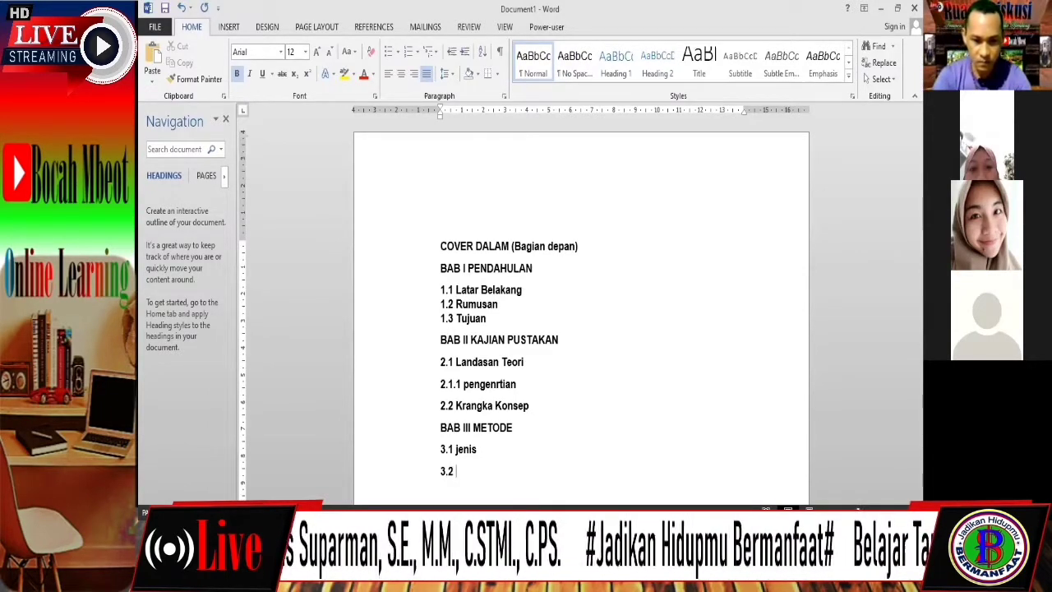
type(".2")
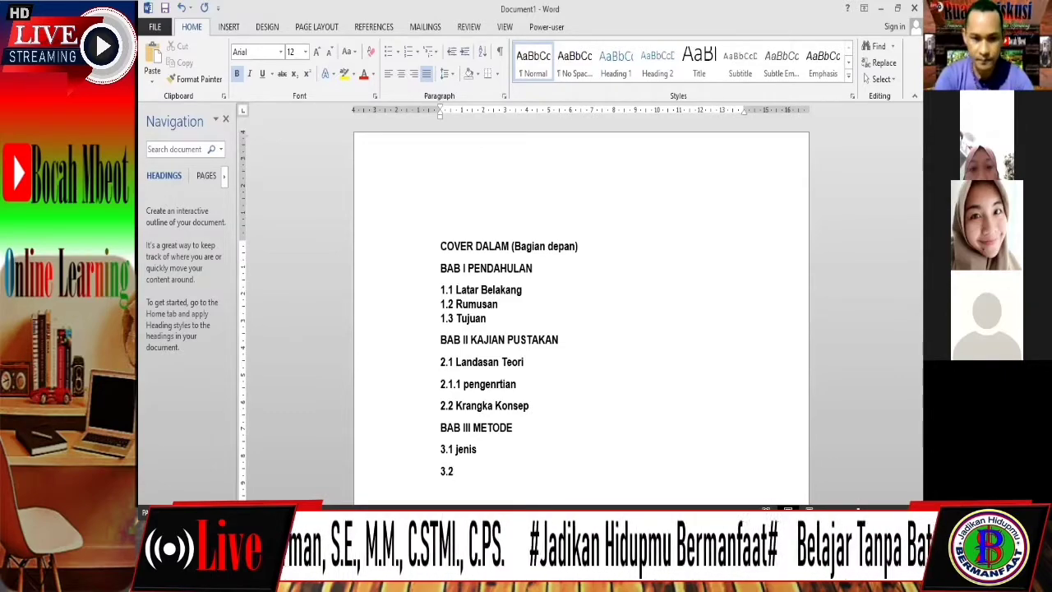
type(" metode")
left_click(650, 411)
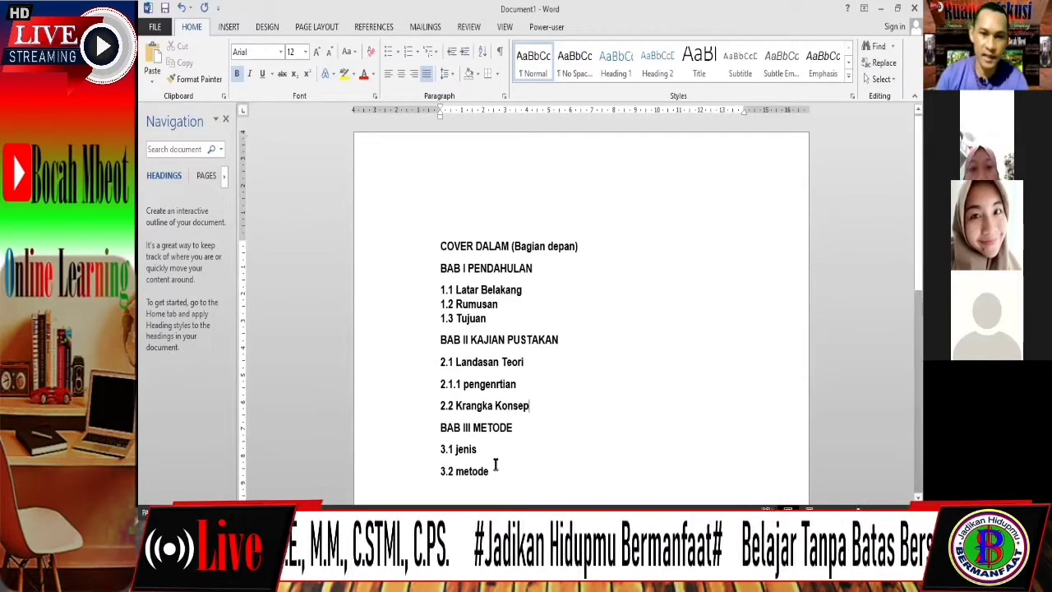
key("ctrl+a")
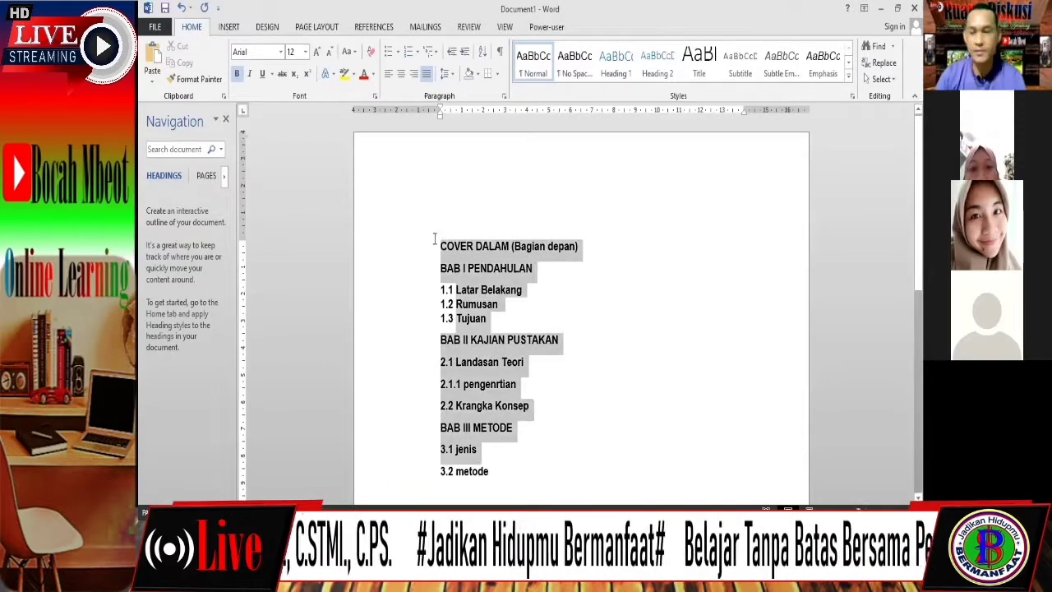
key("Right")
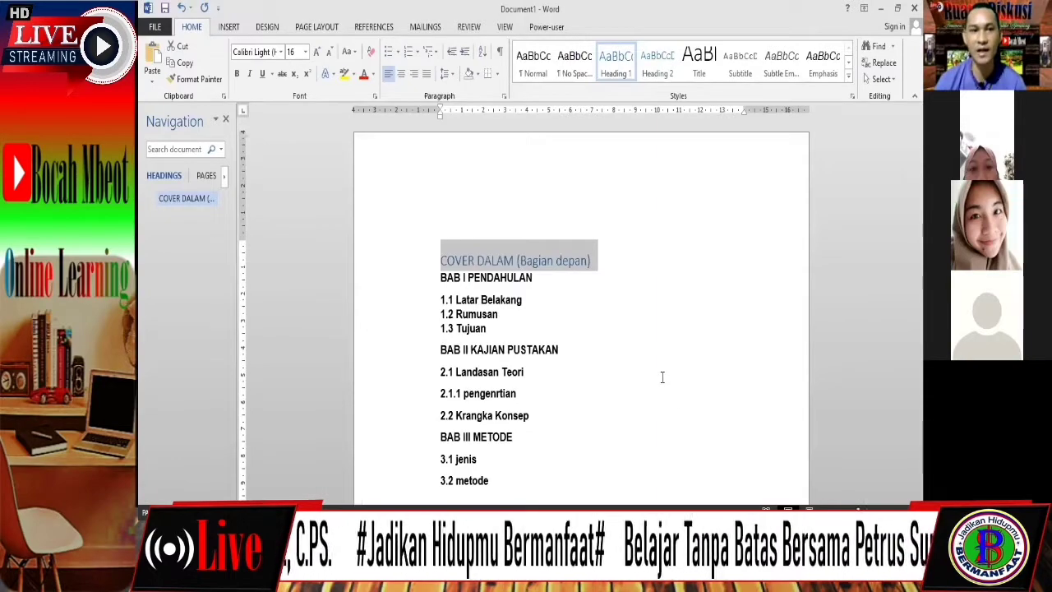
left_click(619, 329)
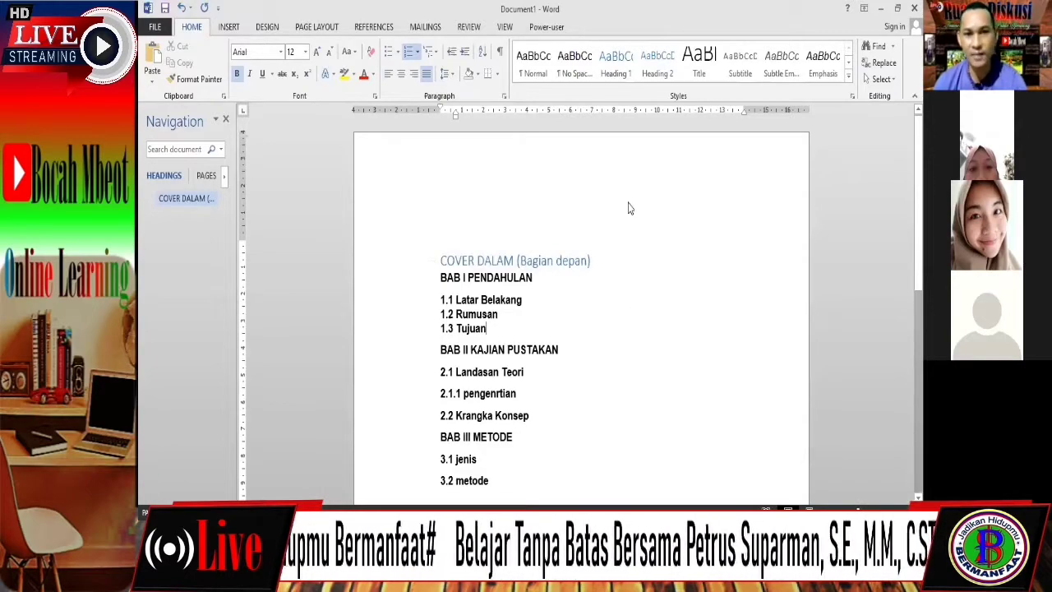
key("ctrl+z")
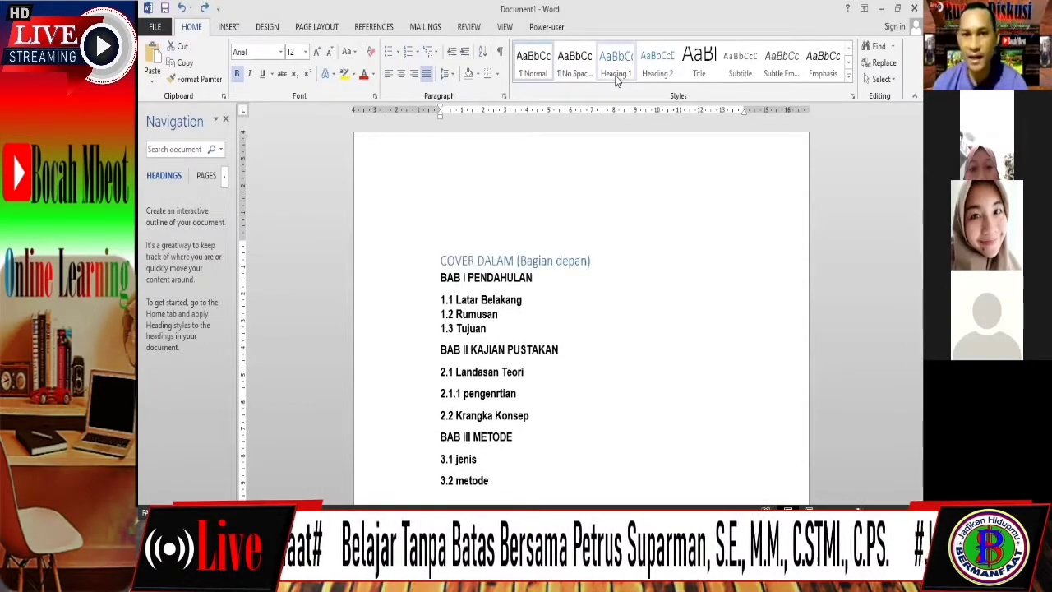
right_click(617, 77)
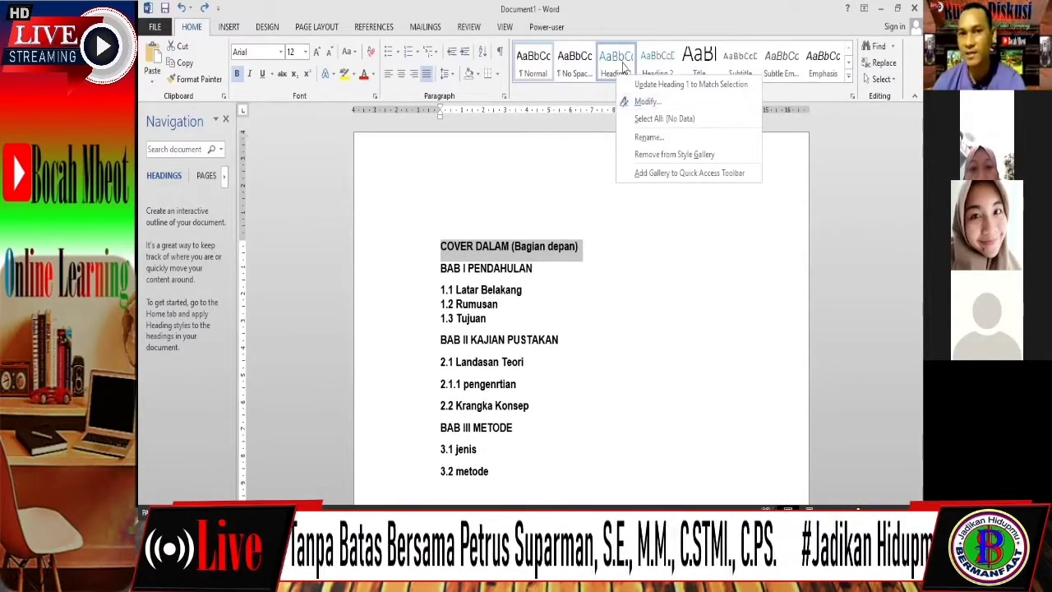
key("Escape")
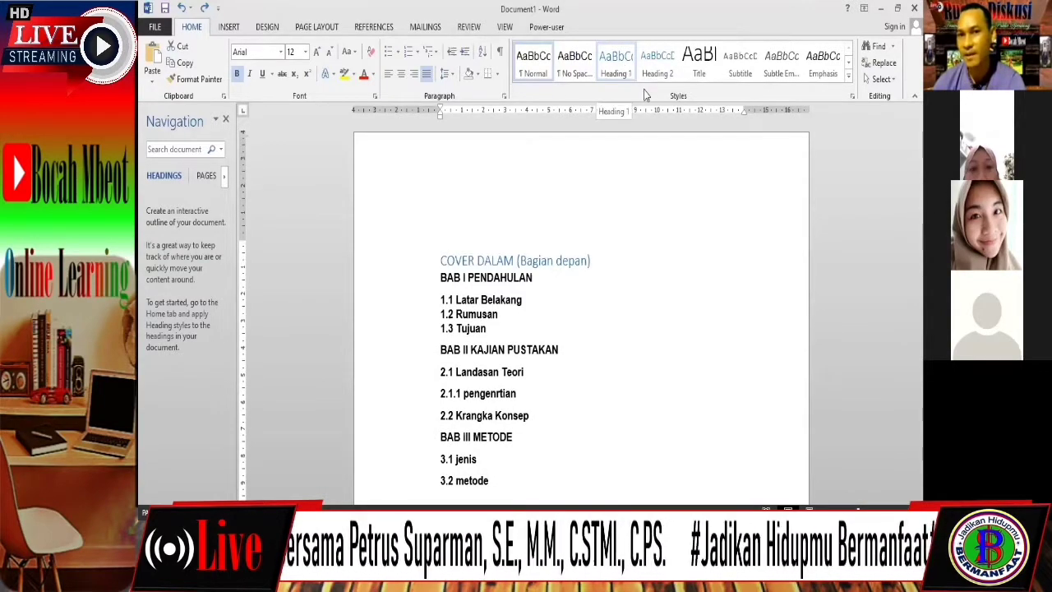
Modify the Heading 1 style to use the Arial font, the Automatic font colour and centred alignment
right_click(623, 66)
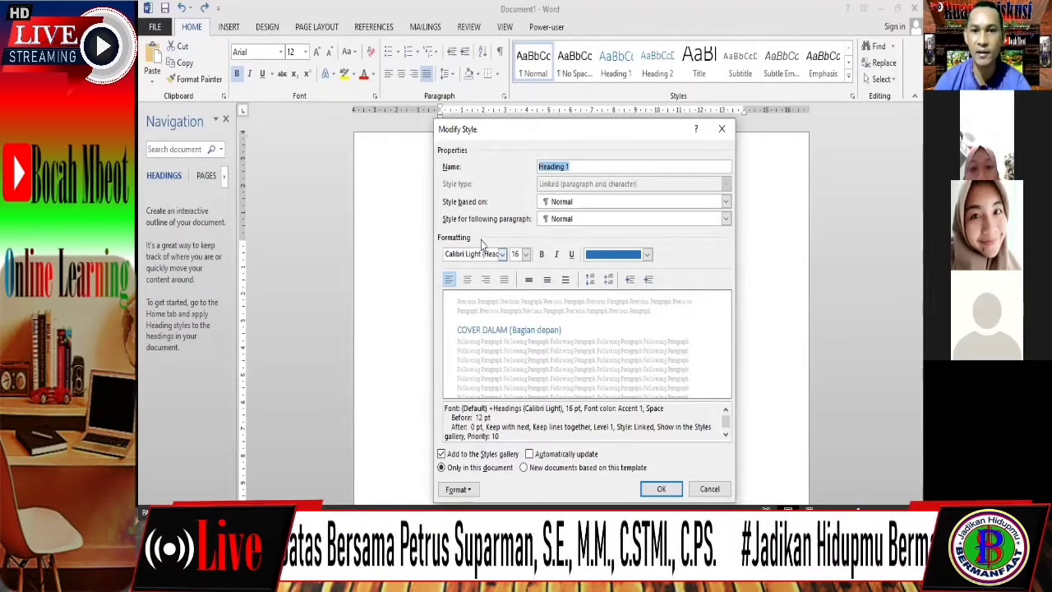
left_click(502, 255)
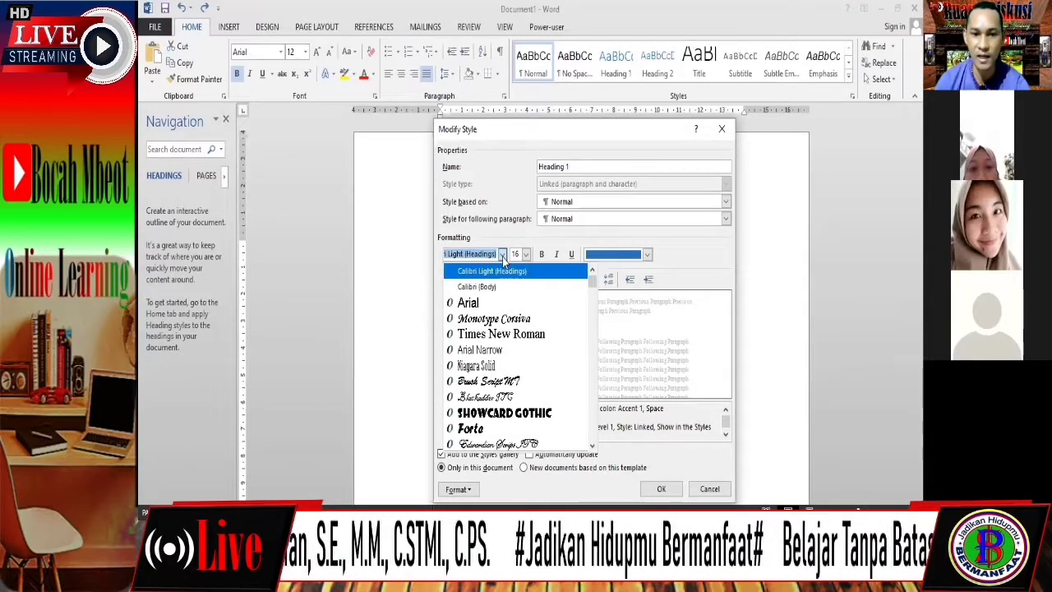
scroll(521, 386, "down", 1)
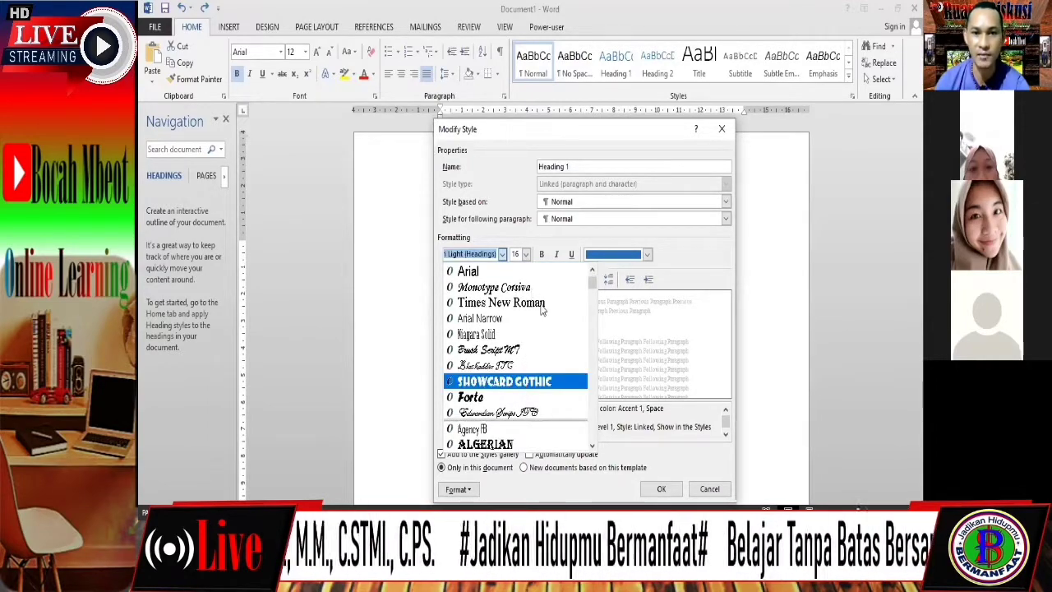
left_click(510, 275)
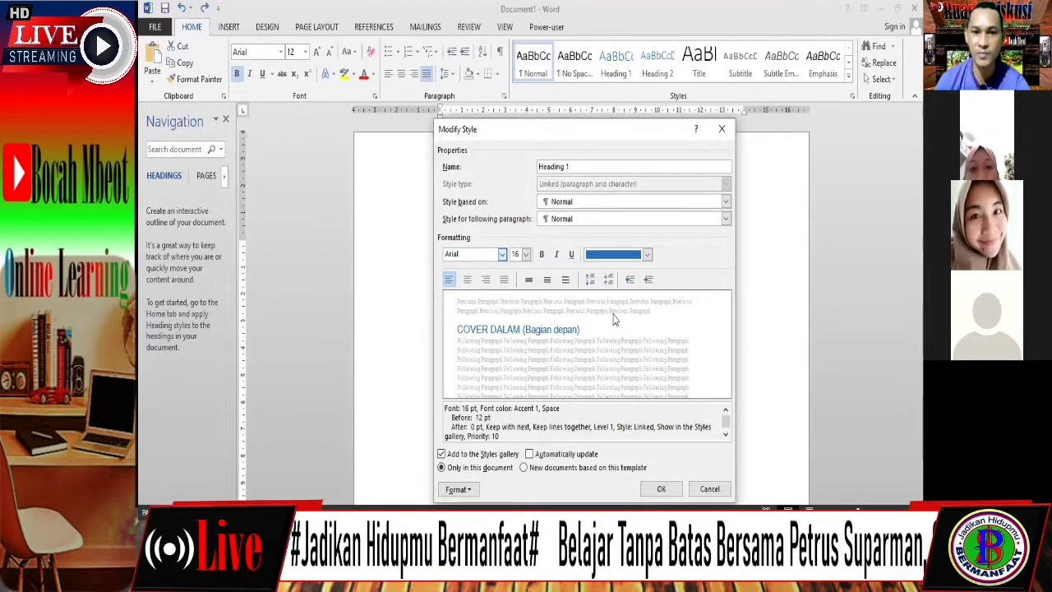
left_click(625, 273)
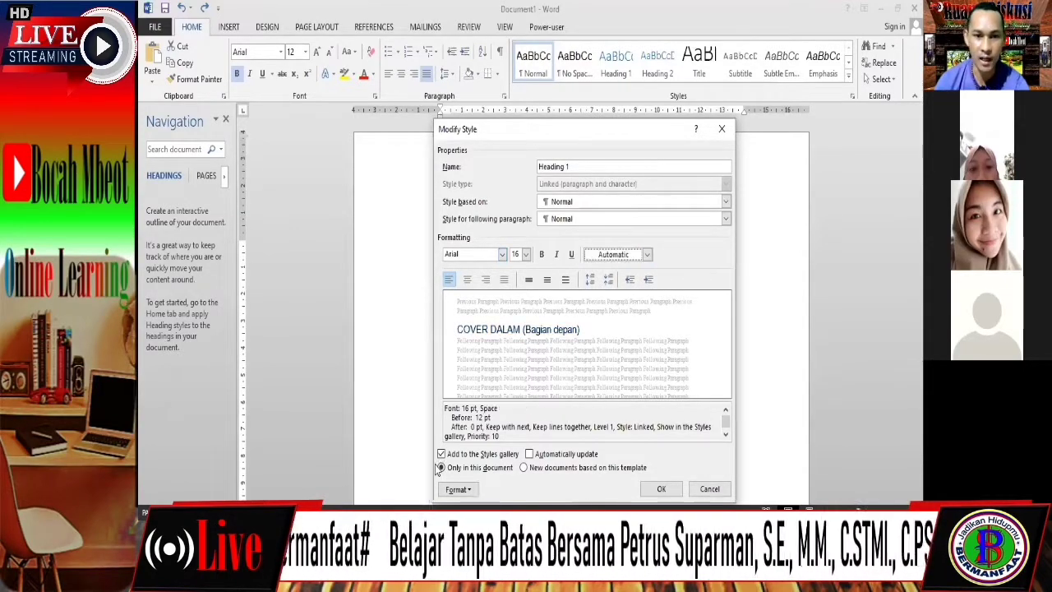
left_click(468, 281)
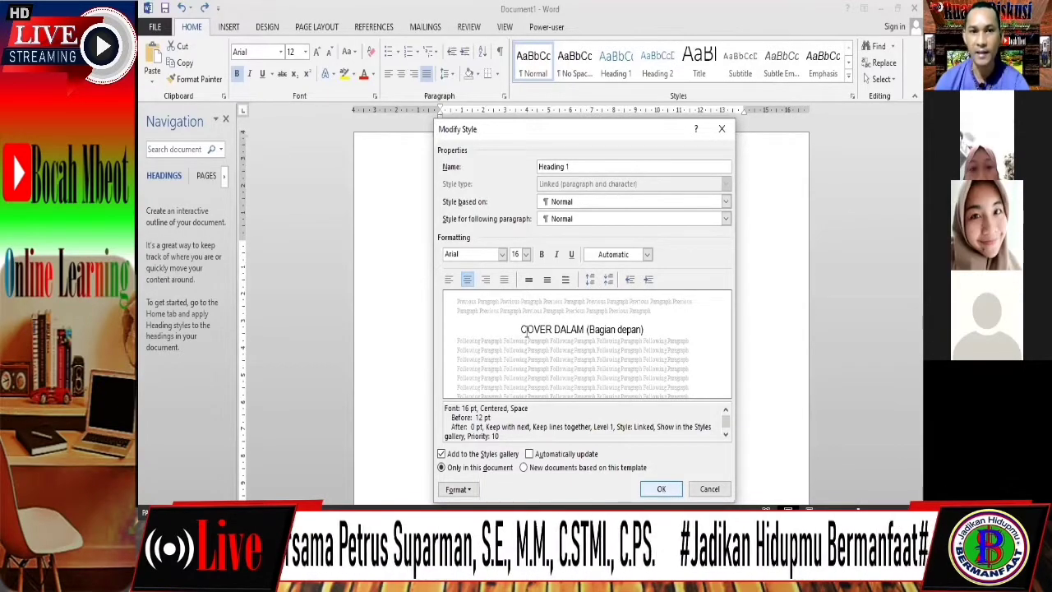
key("Return")
Apply the Heading 1 style to the COVER DALAM (Bagian depan) line
left_click(440, 251)
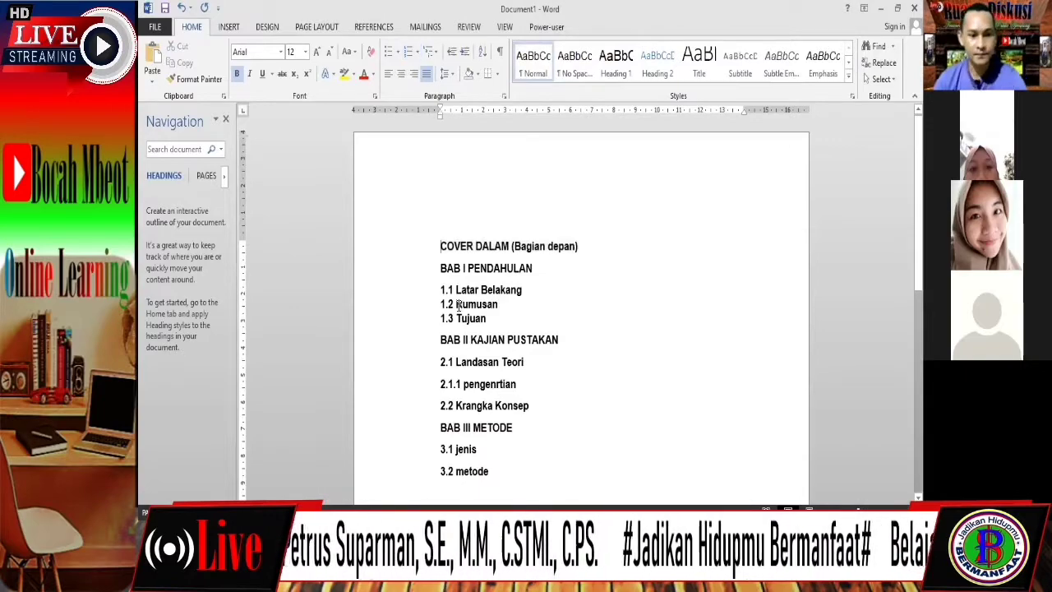
left_click(515, 240)
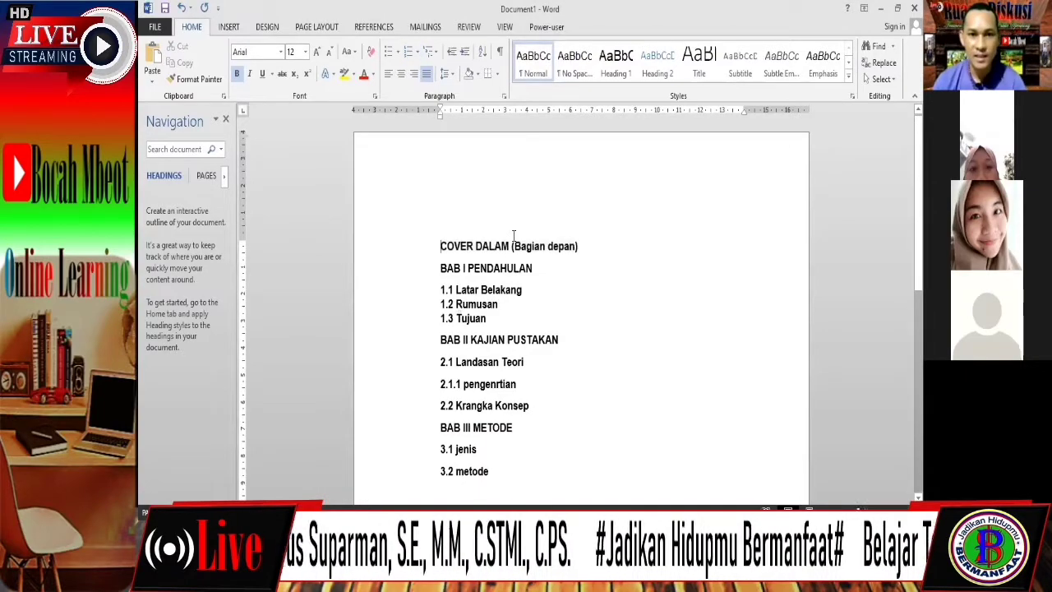
left_click(439, 247)
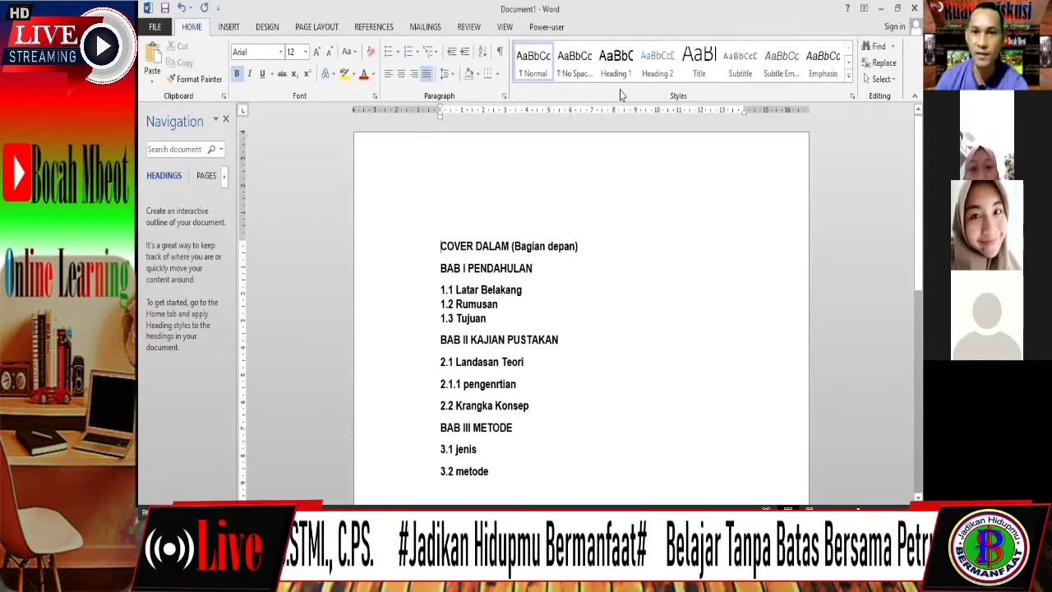
left_click(615, 61)
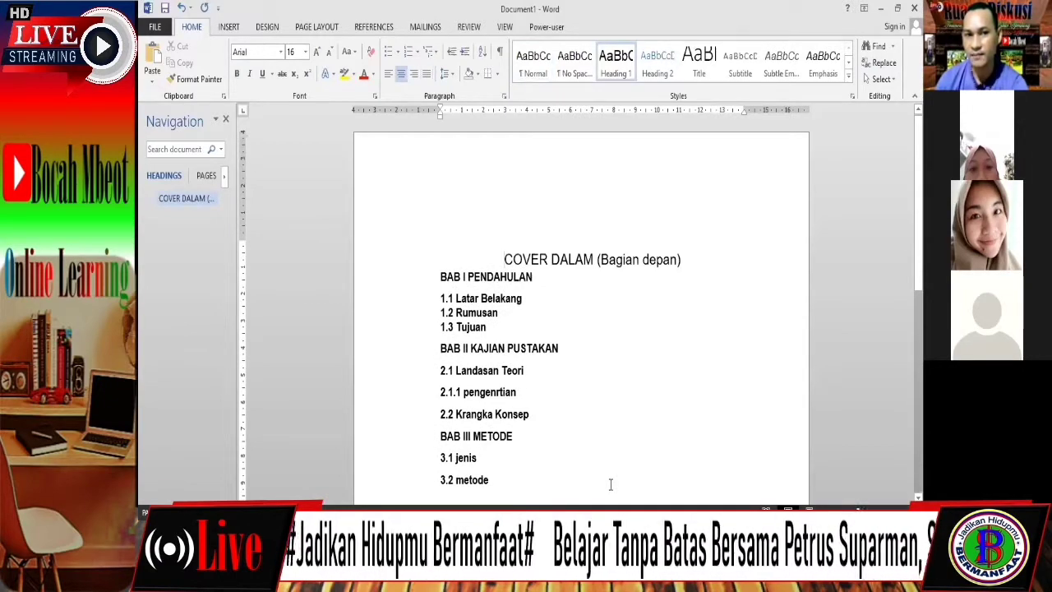
Apply the Heading 1 style to the chapter titles BAB I PENDAHULAN, BAB II KAJIAN PUSTAKAN and BAB III METODE
left_click(439, 277)
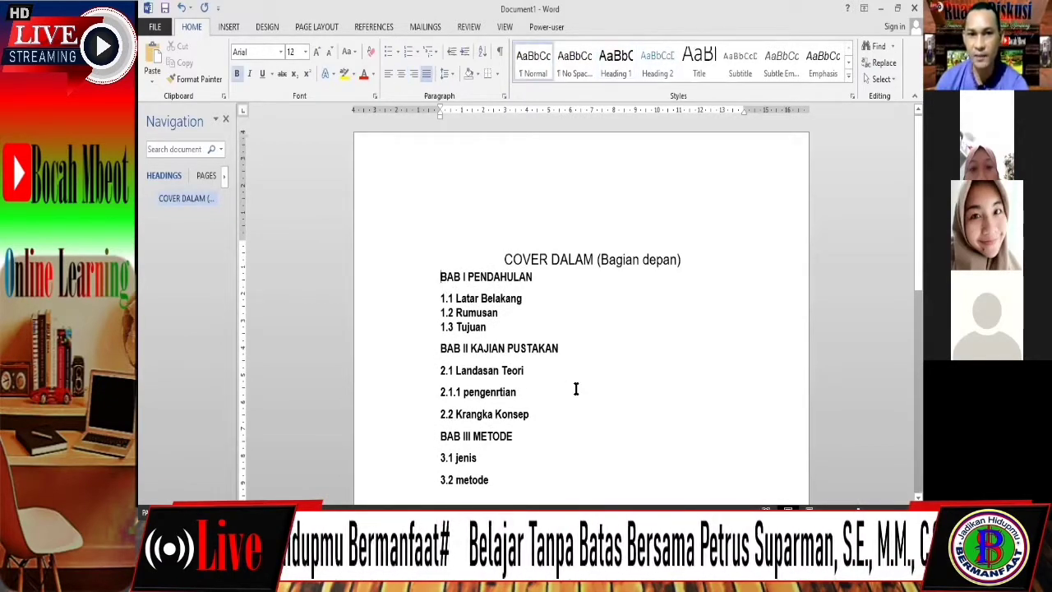
left_click(621, 76)
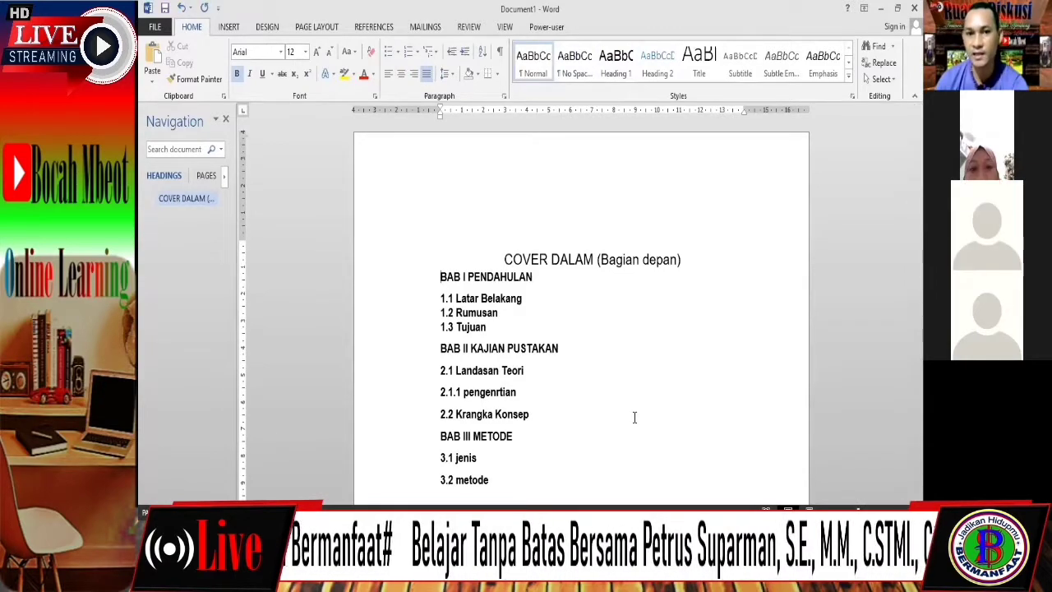
left_click(437, 357)
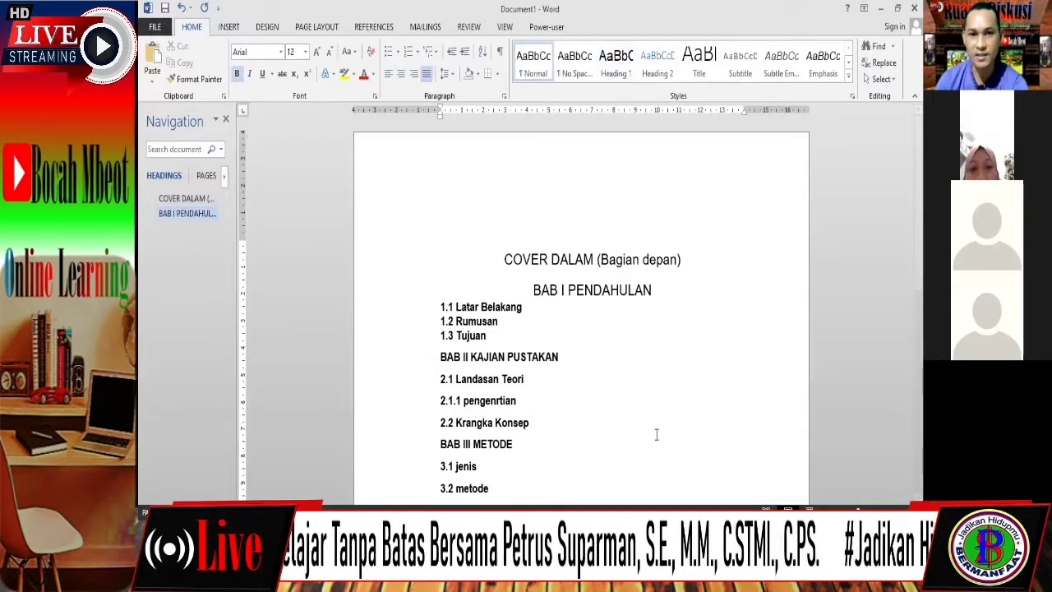
left_click(616, 62)
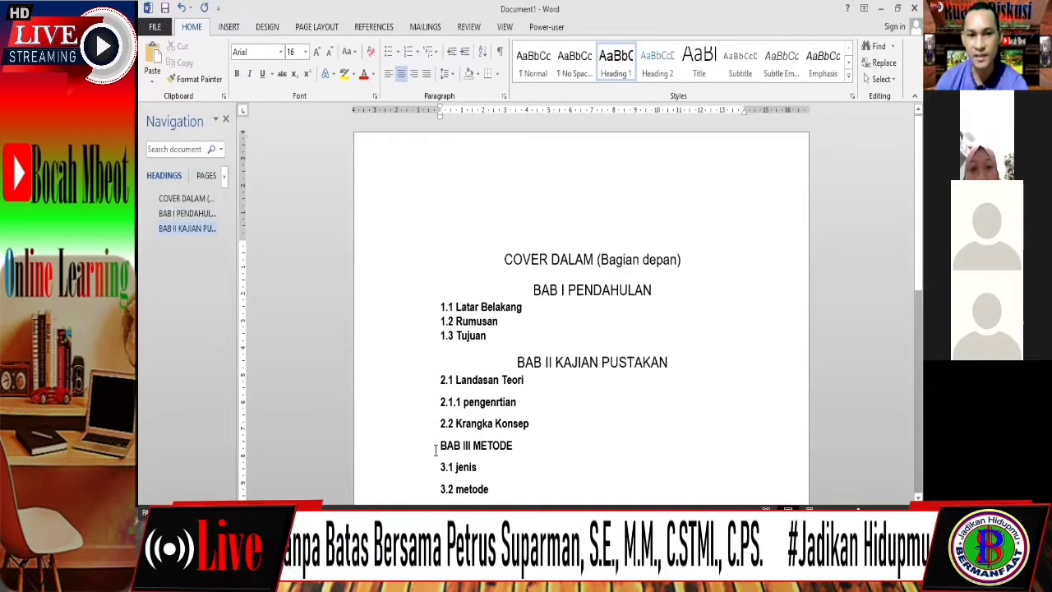
left_click(436, 449)
key("ctrl+alt+1")
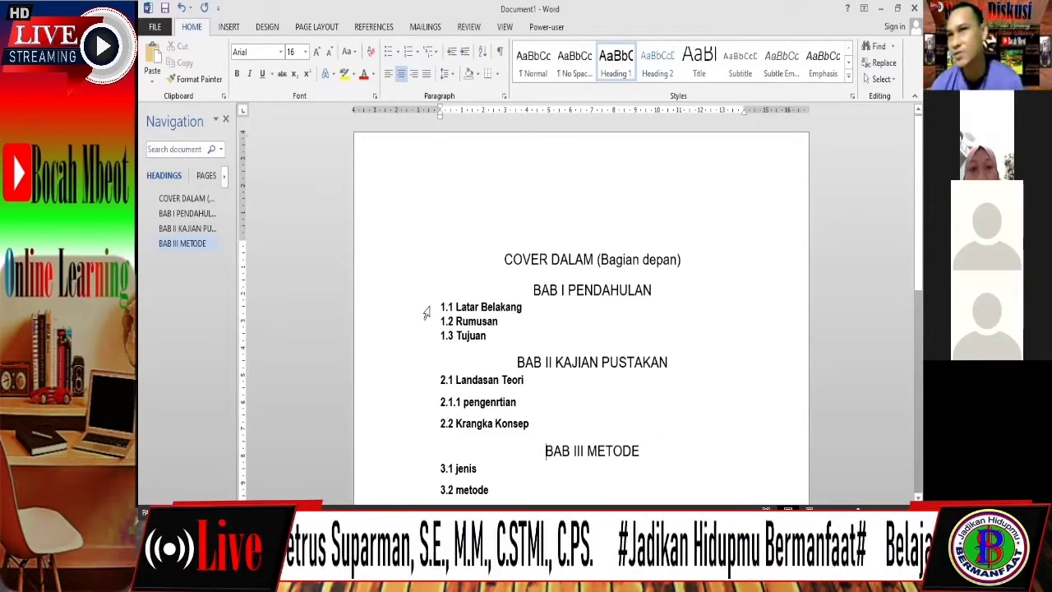
left_click_drag(428, 311, 439, 345)
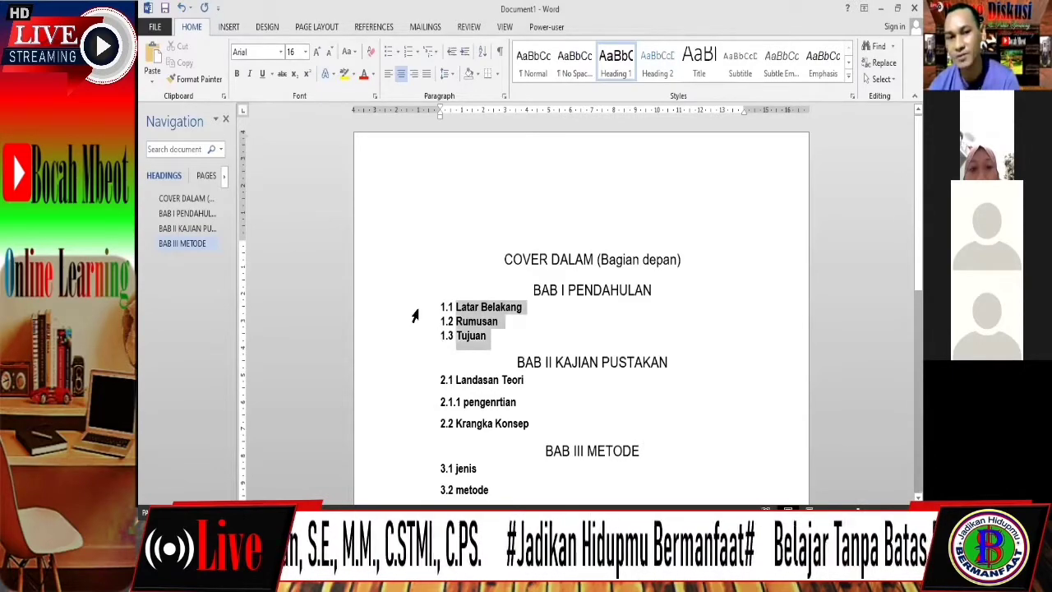
left_click(629, 304)
key("Up")
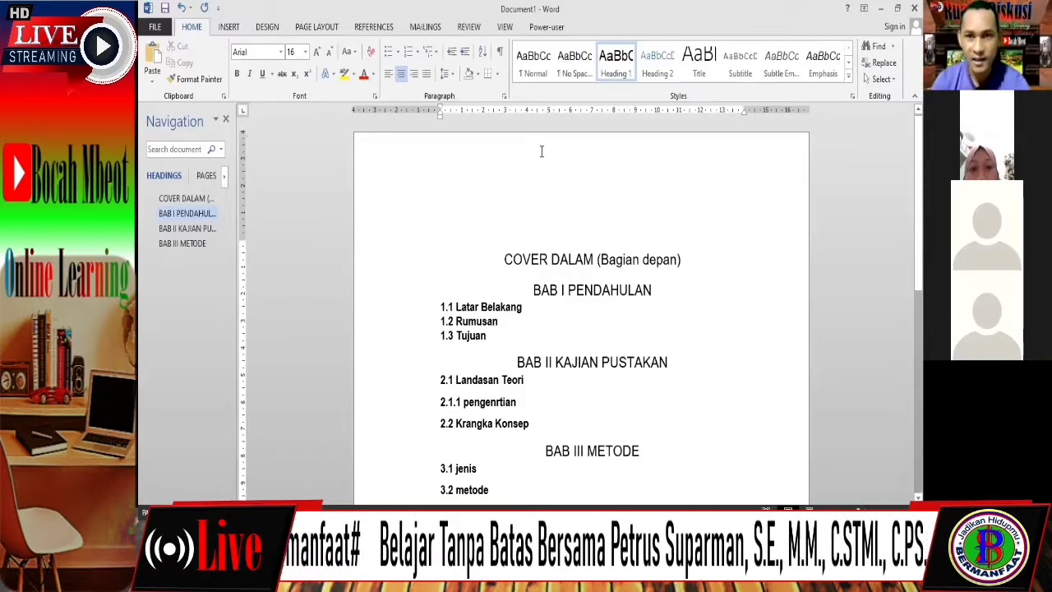
Modify the Heading 2 style to use Arial at size 12 with the Automatic font colour
right_click(657, 76)
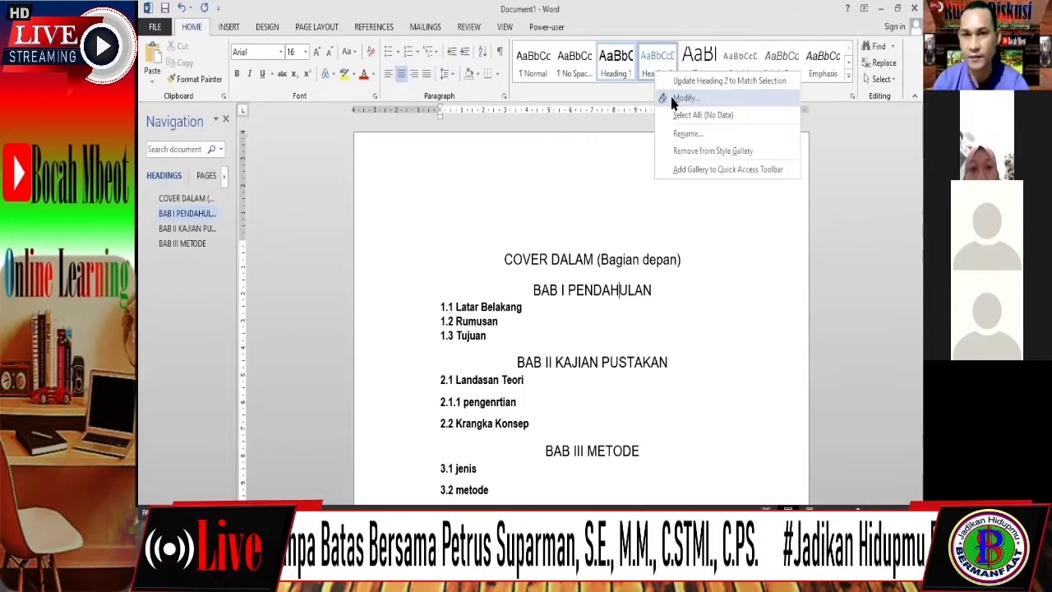
left_click(502, 256)
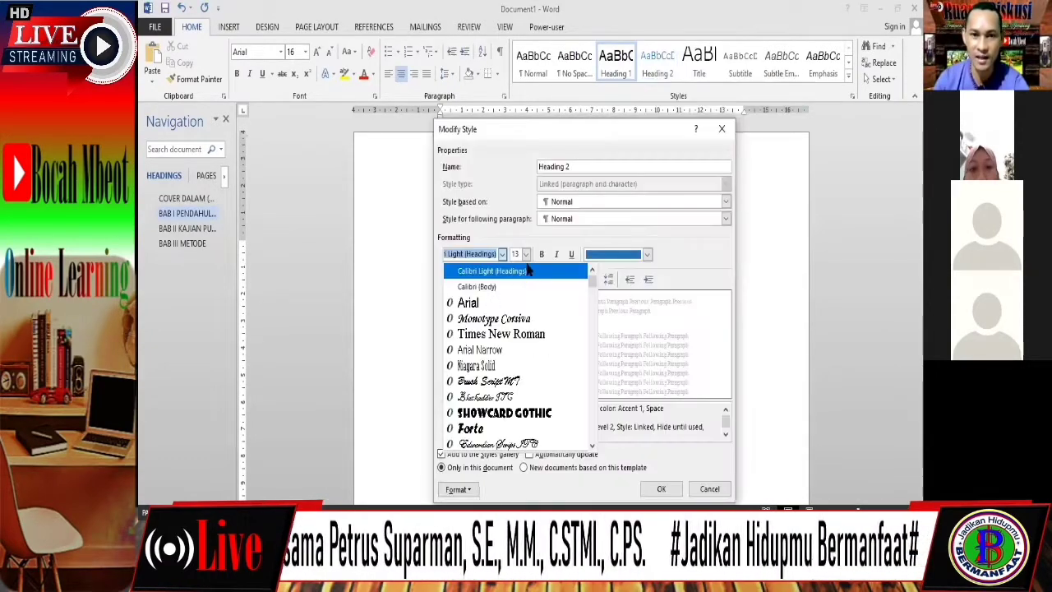
left_click(518, 303)
left_click(527, 254)
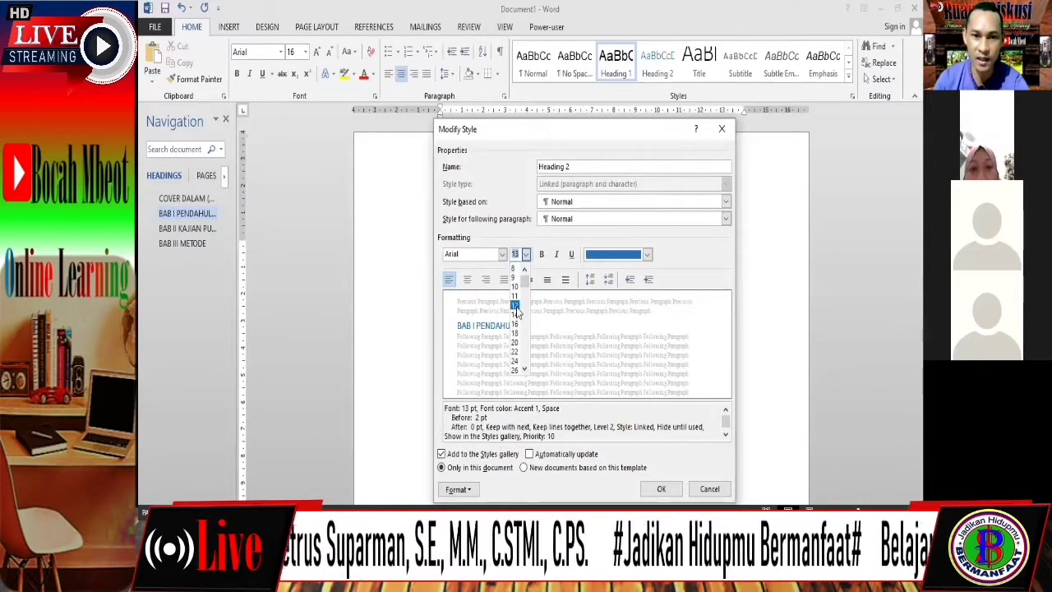
left_click(516, 305)
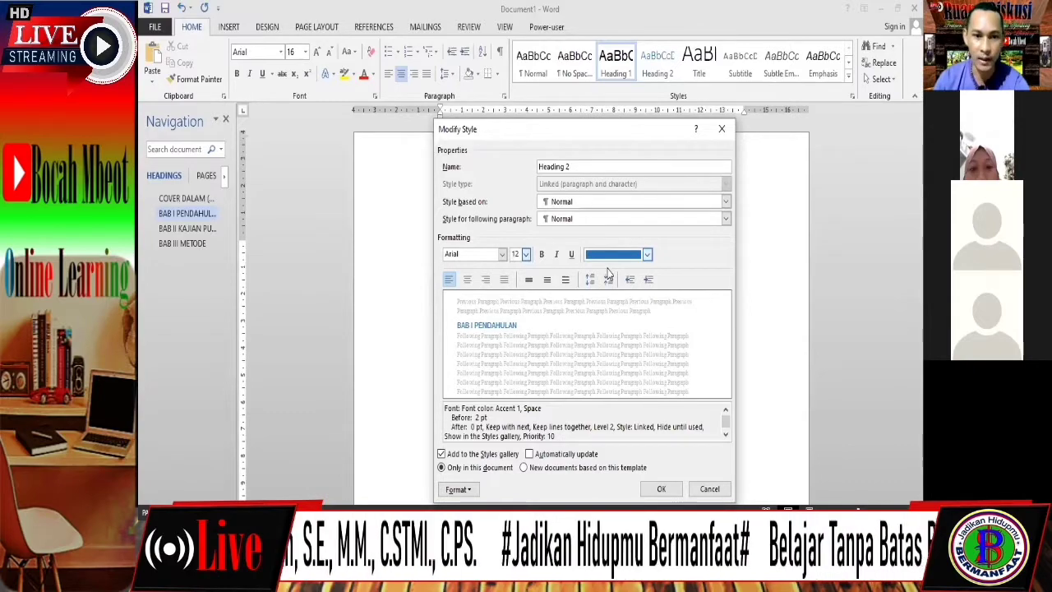
left_click(661, 491)
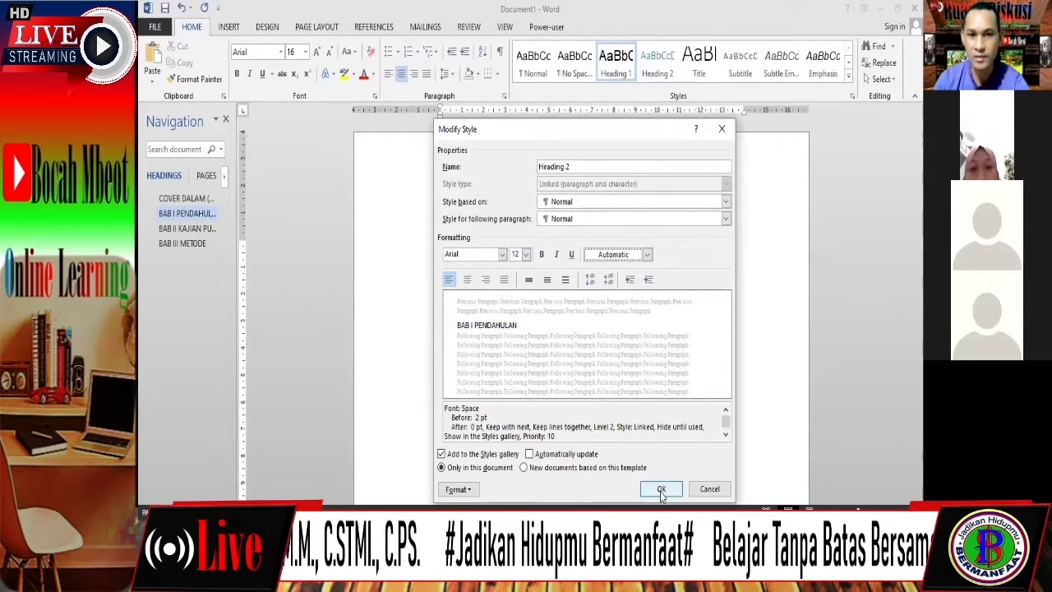
Apply the Heading 2 style to the Latar Belakang line under BAB I PENDAHULAN
left_click(457, 306)
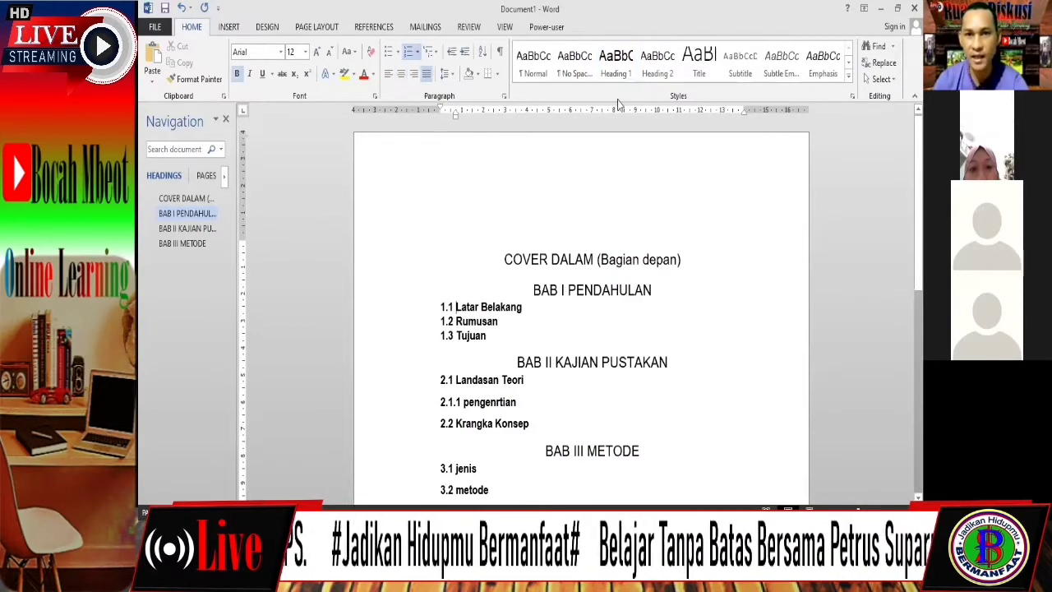
left_click(655, 73)
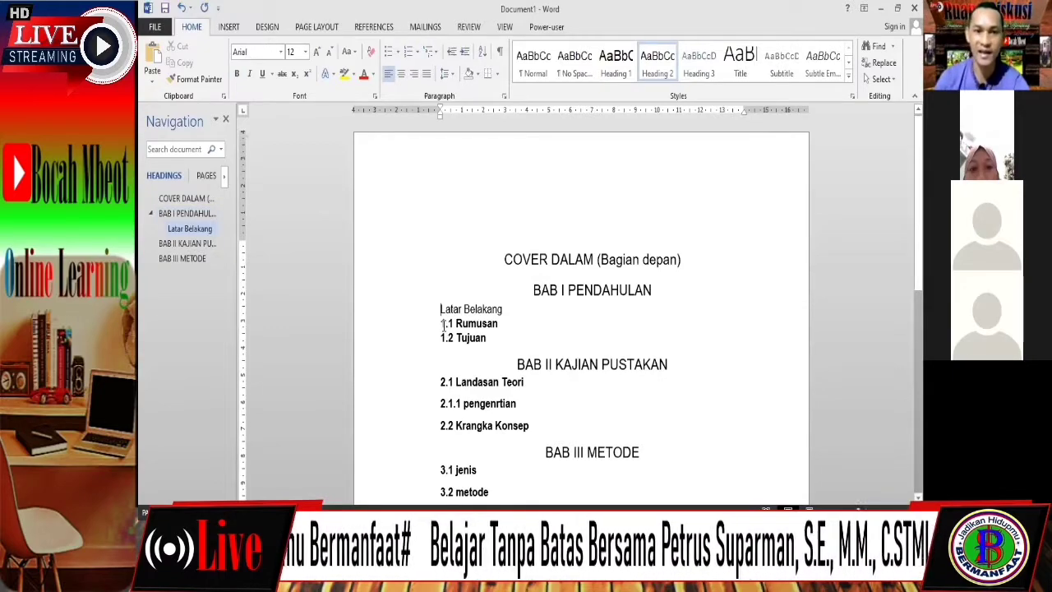
Modify the Heading 2 style to use the 1.1, 2.1, 3.1 numbering format with the left indent reduced to 0 cm
right_click(654, 69)
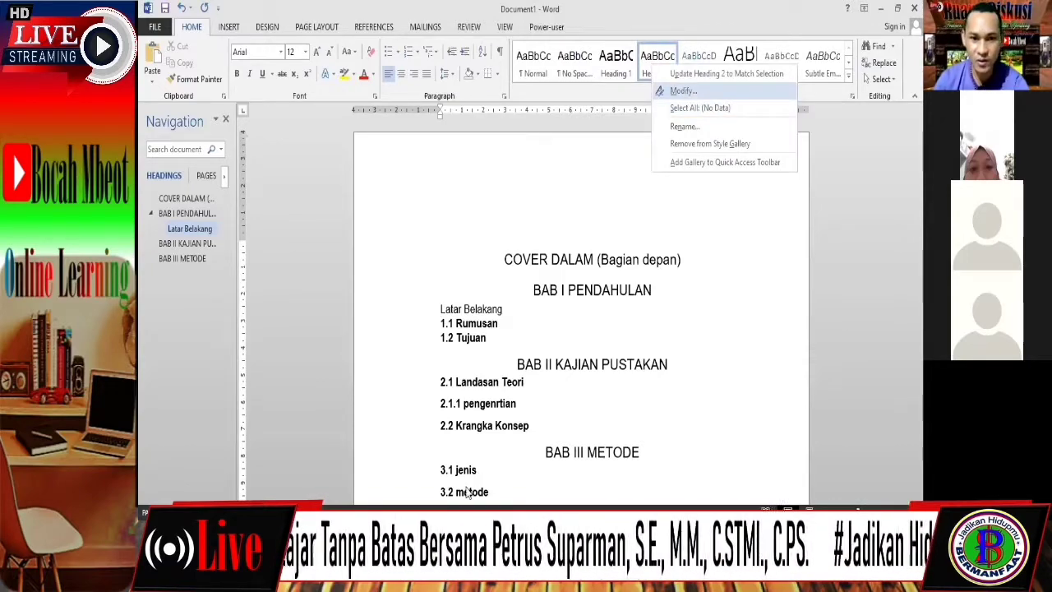
key("Return")
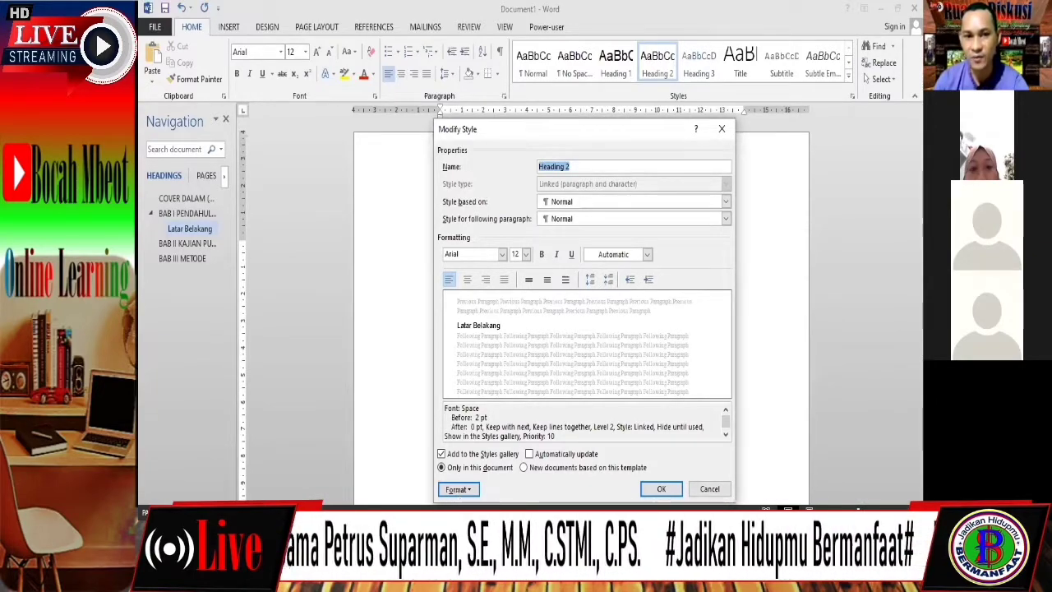
left_click(469, 491)
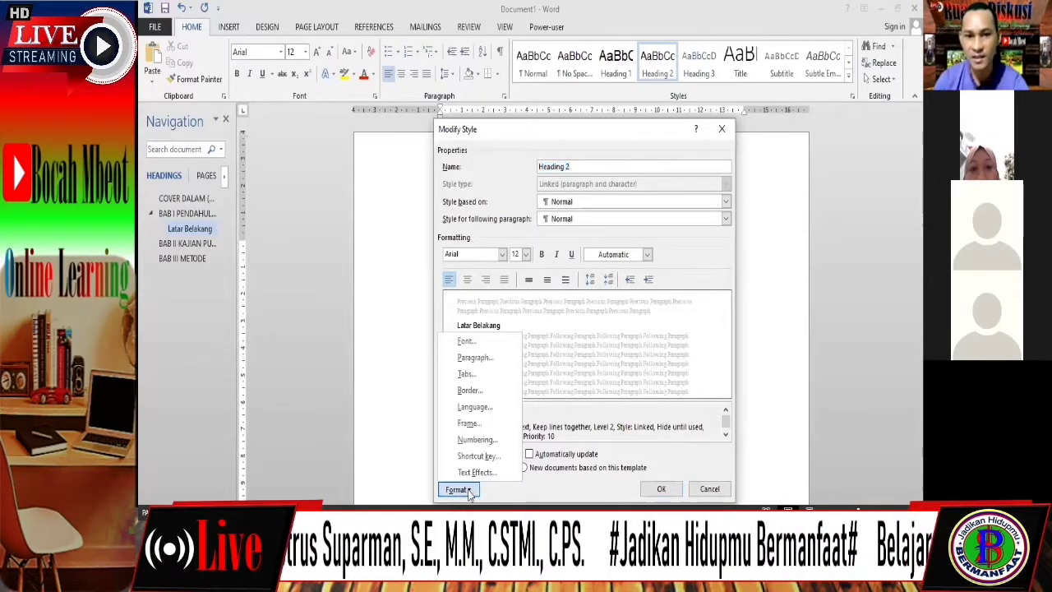
left_click(484, 444)
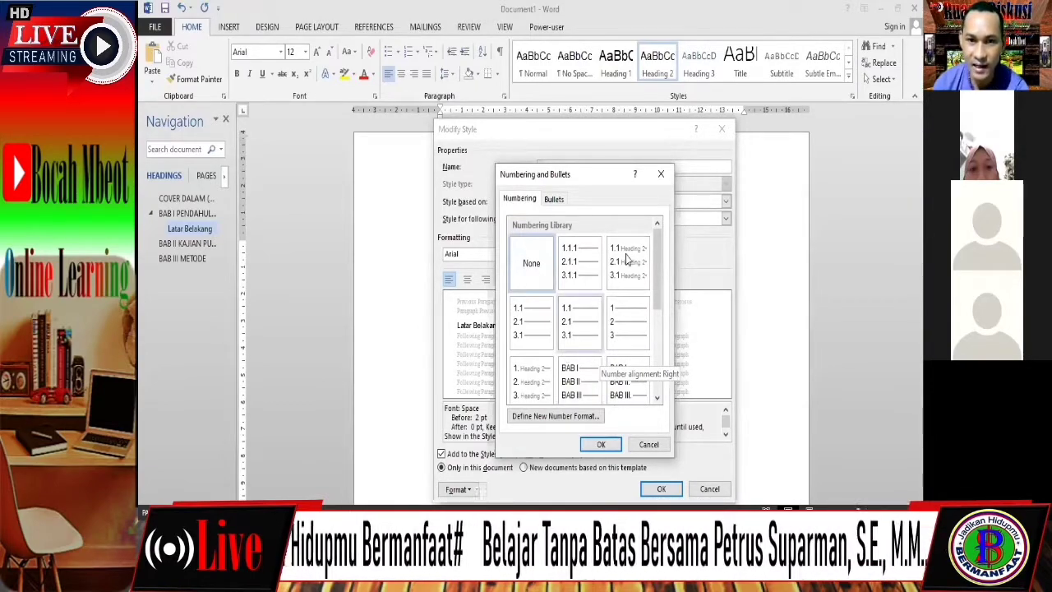
left_click(533, 324)
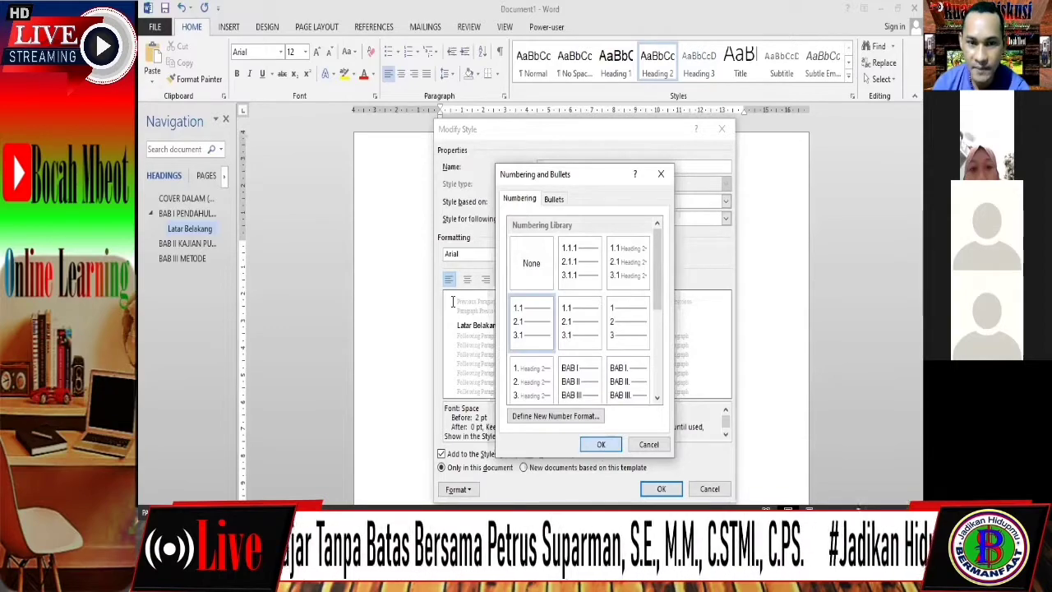
left_click(601, 444)
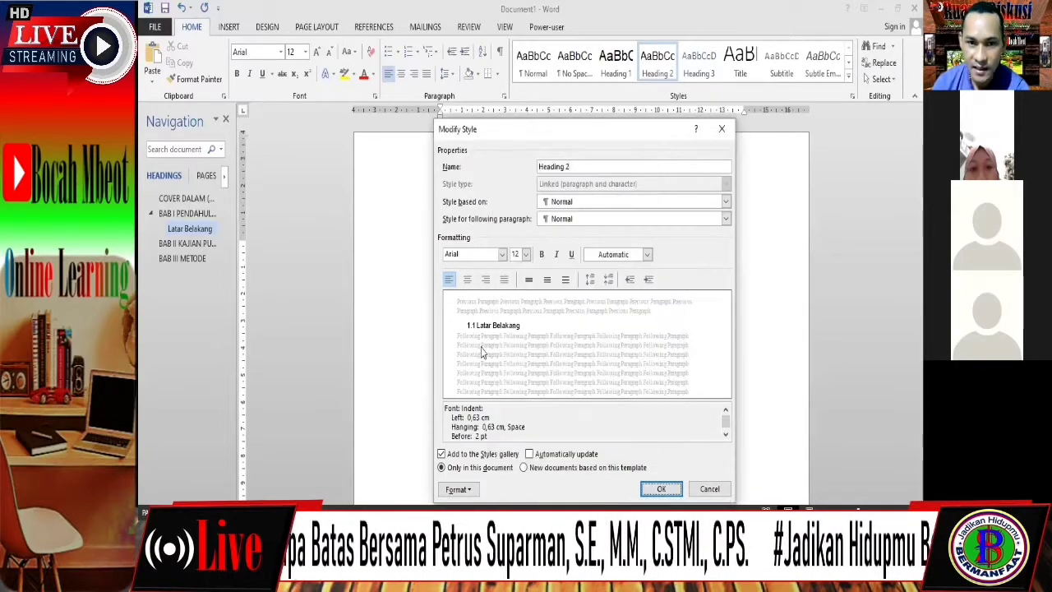
left_click(629, 281)
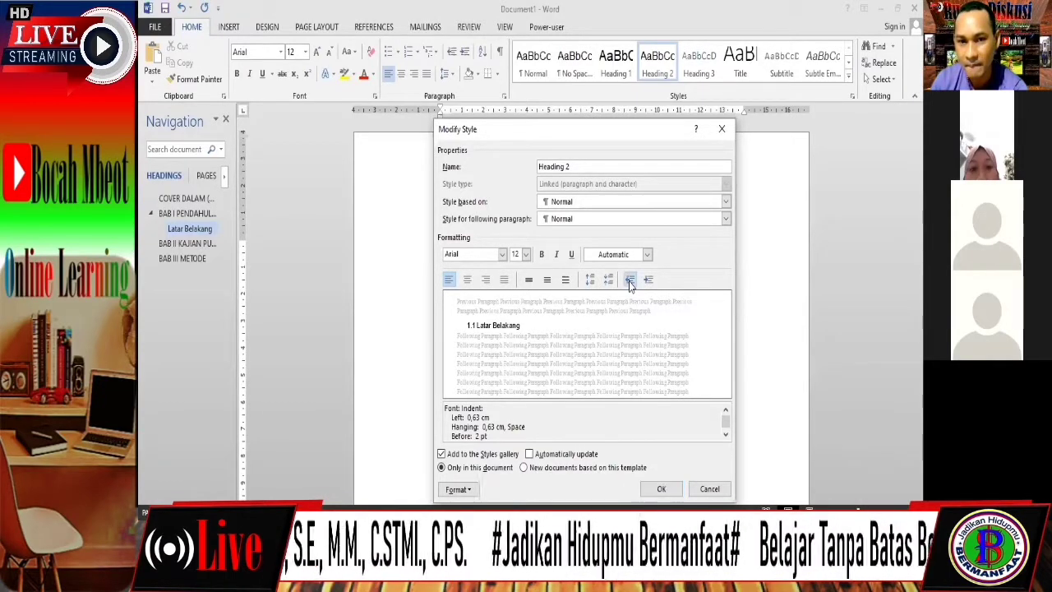
left_click(629, 281)
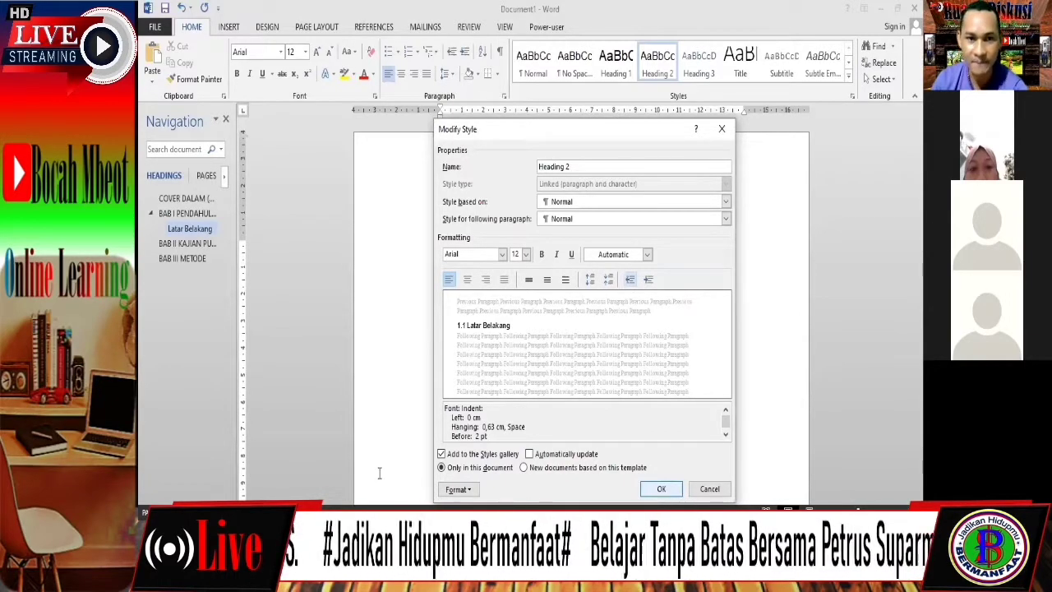
key("Return")
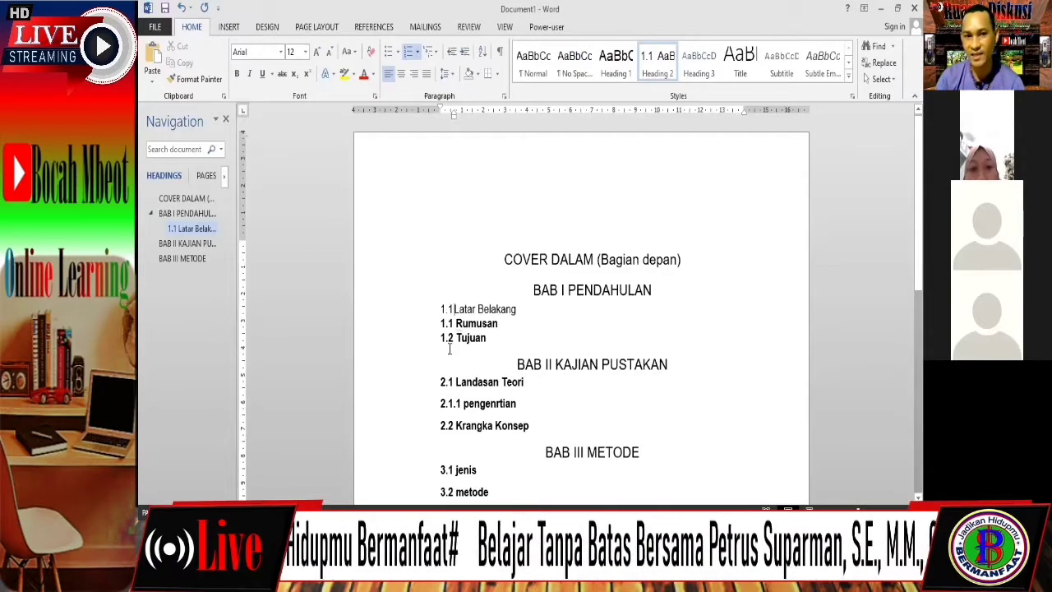
Apply the Heading 2 style to the Rumusan and Tujuan lines under BAB I PENDAHULAN
left_click(440, 322)
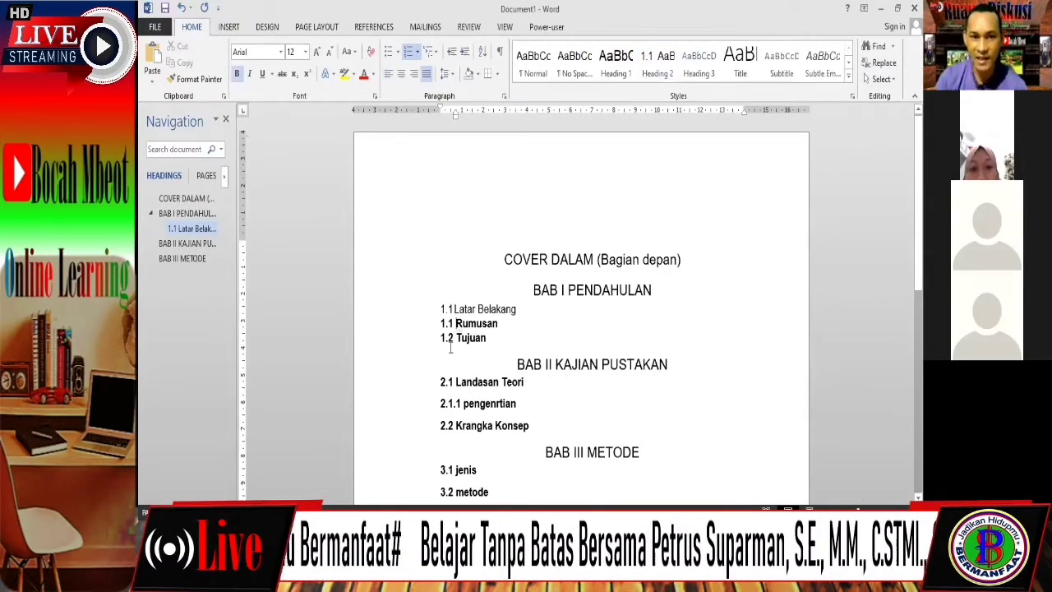
left_click(663, 73)
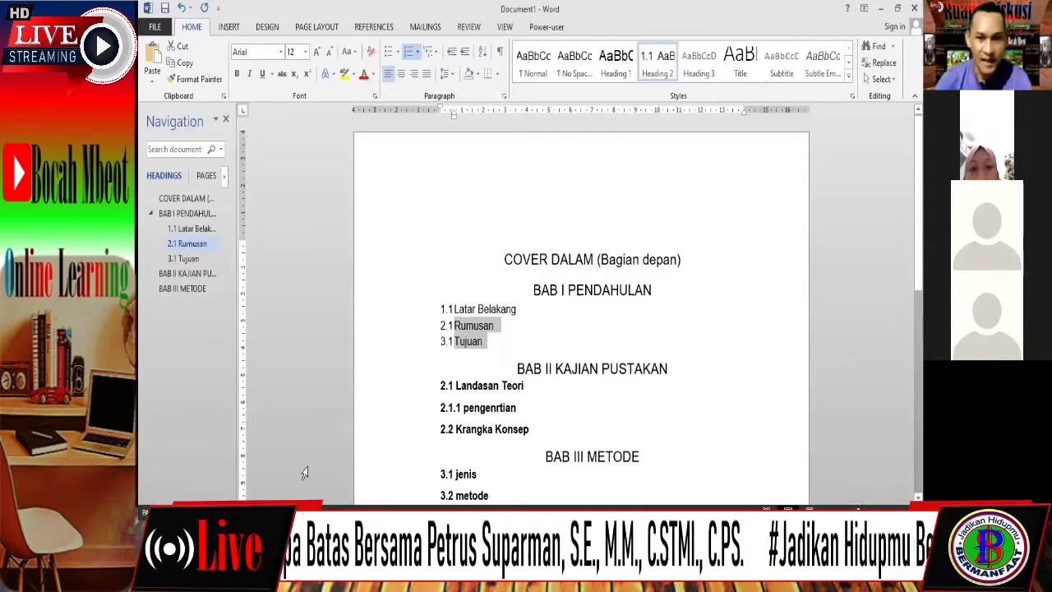
Remove and reapply the numbering on Latar Belakang, Rumusan and Tujuan so they run consecutively as 1.1, 1.2 and 1.3
left_click(445, 327)
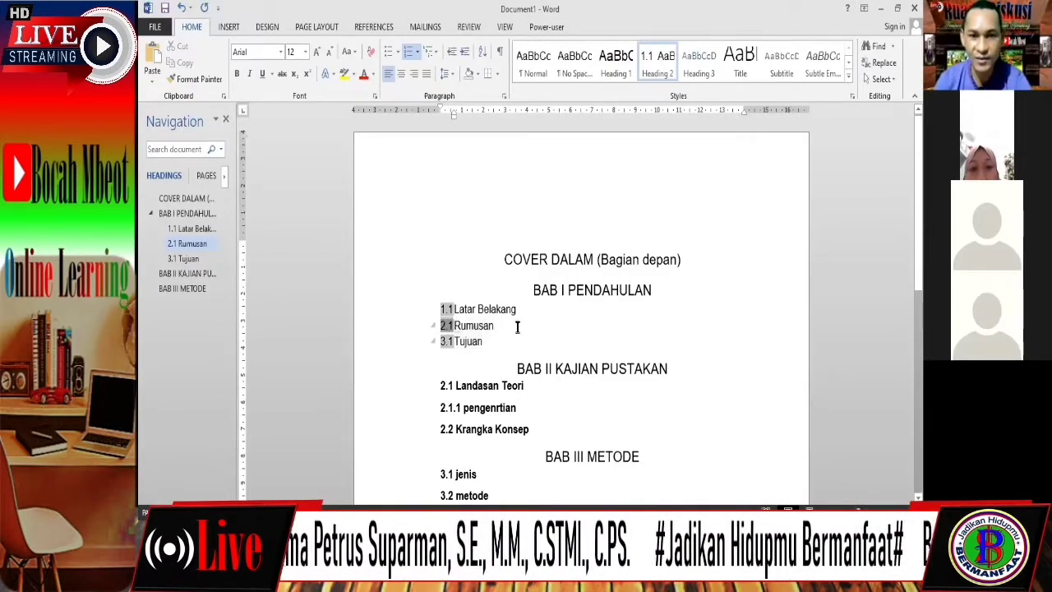
left_click(518, 327)
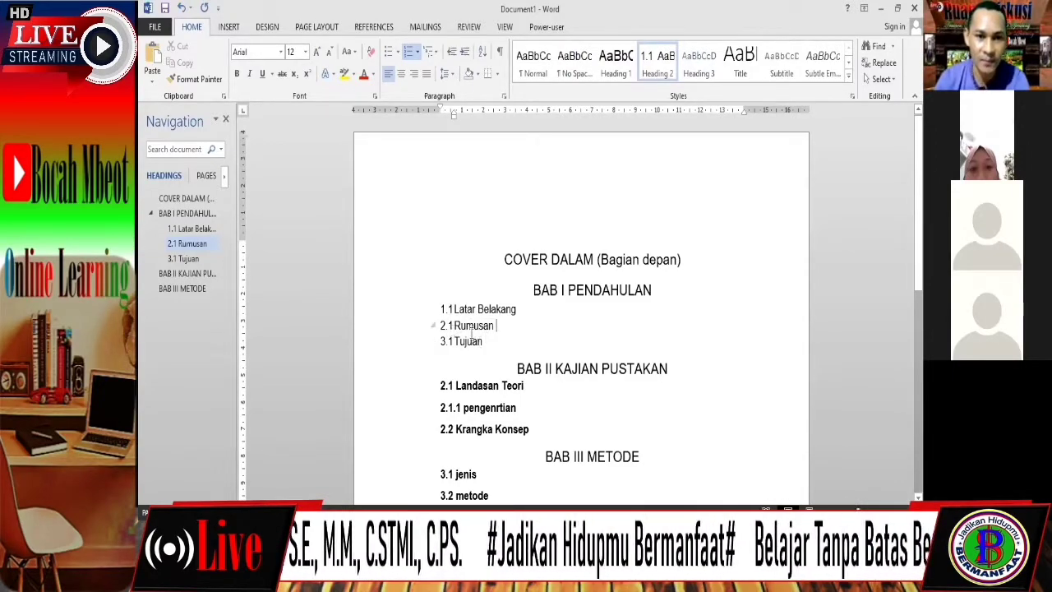
key("Down")
left_click(428, 310, "shift")
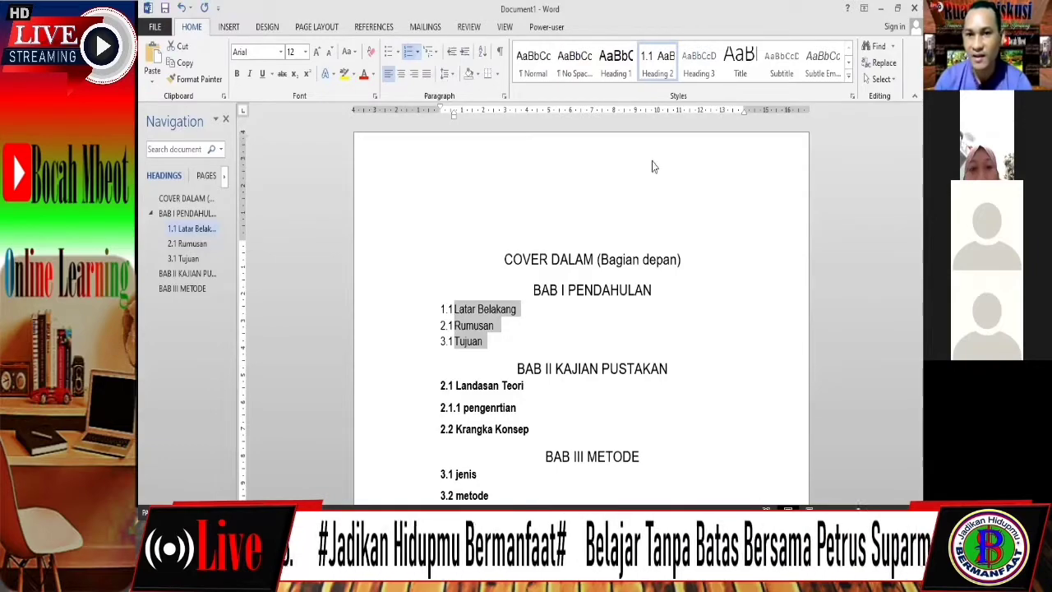
left_click(416, 51)
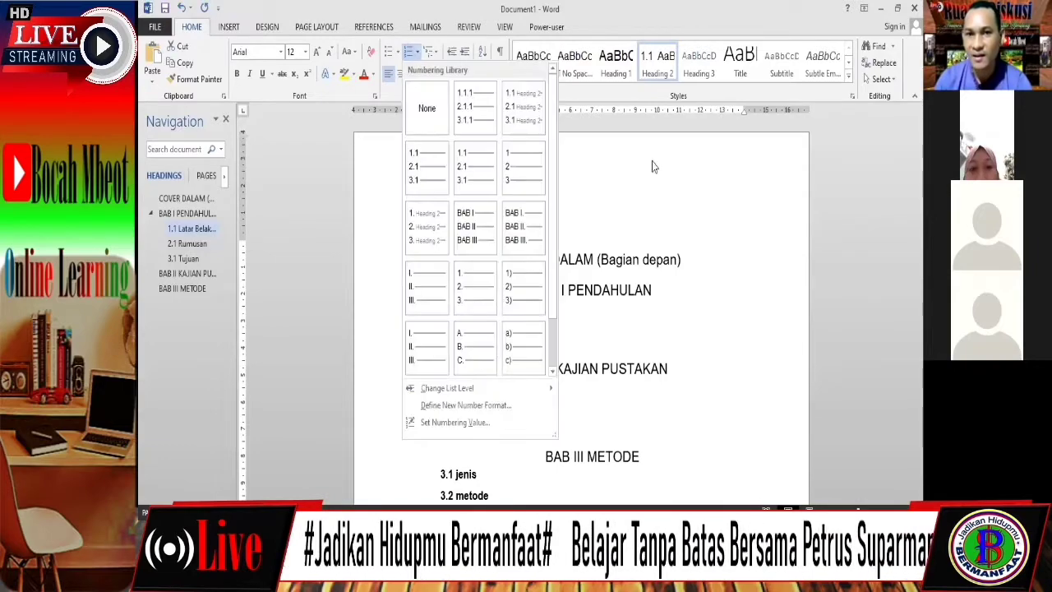
left_click(398, 73)
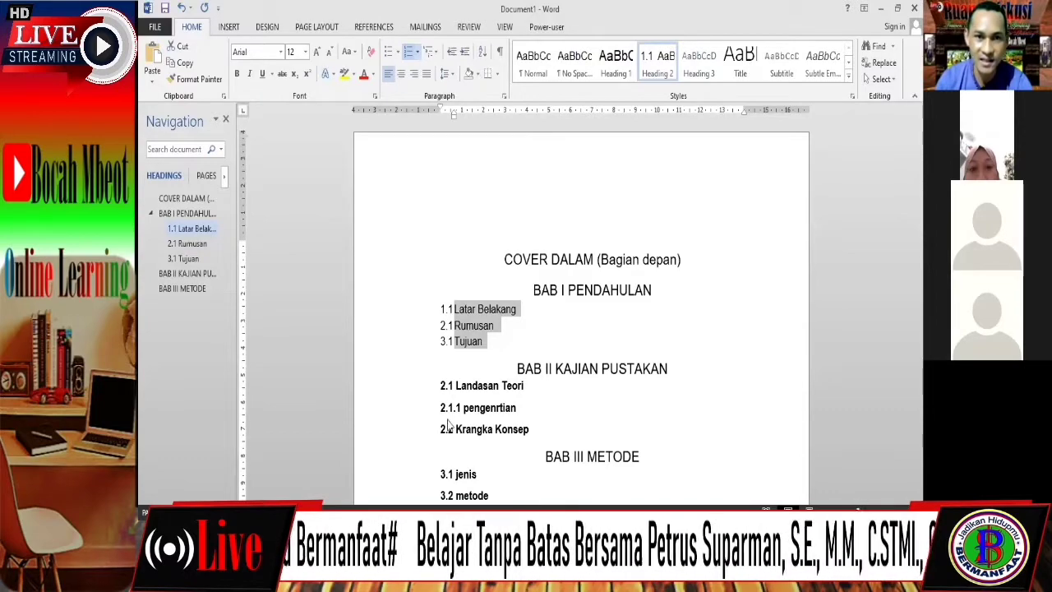
left_click(416, 51)
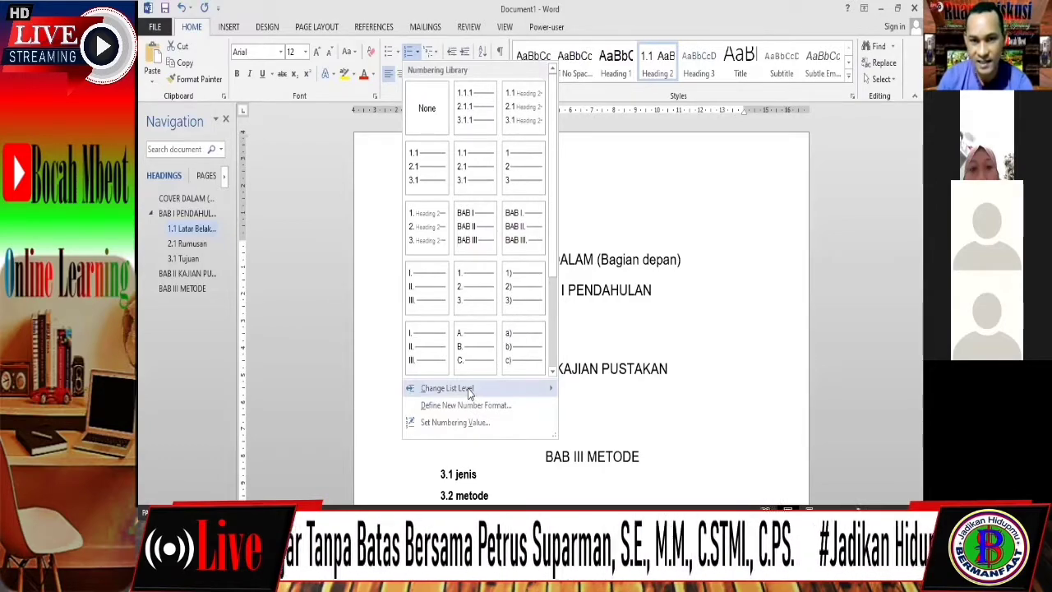
left_click(470, 393)
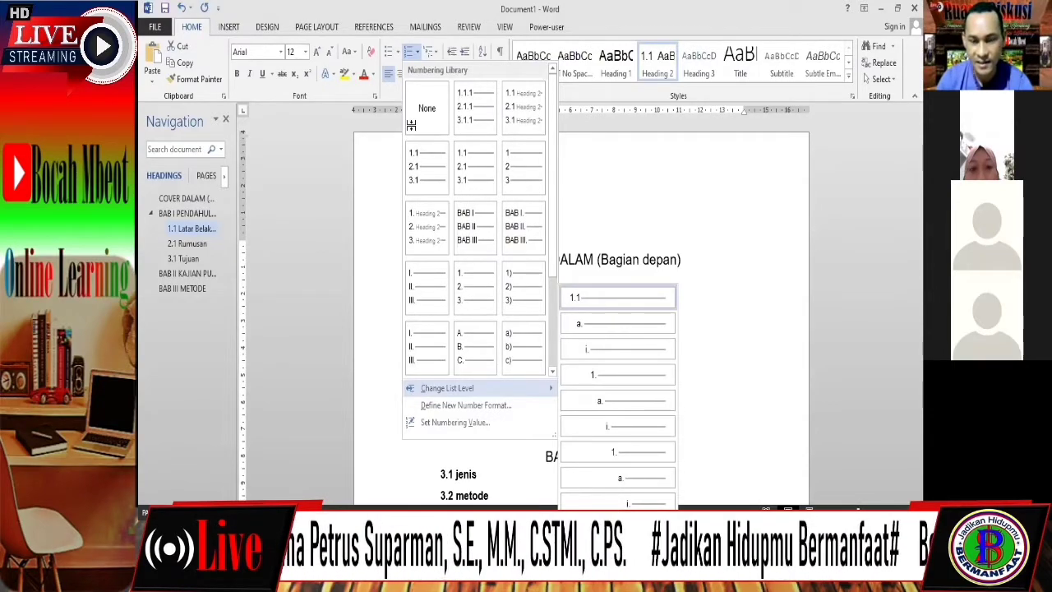
left_click(417, 53)
left_click(407, 54)
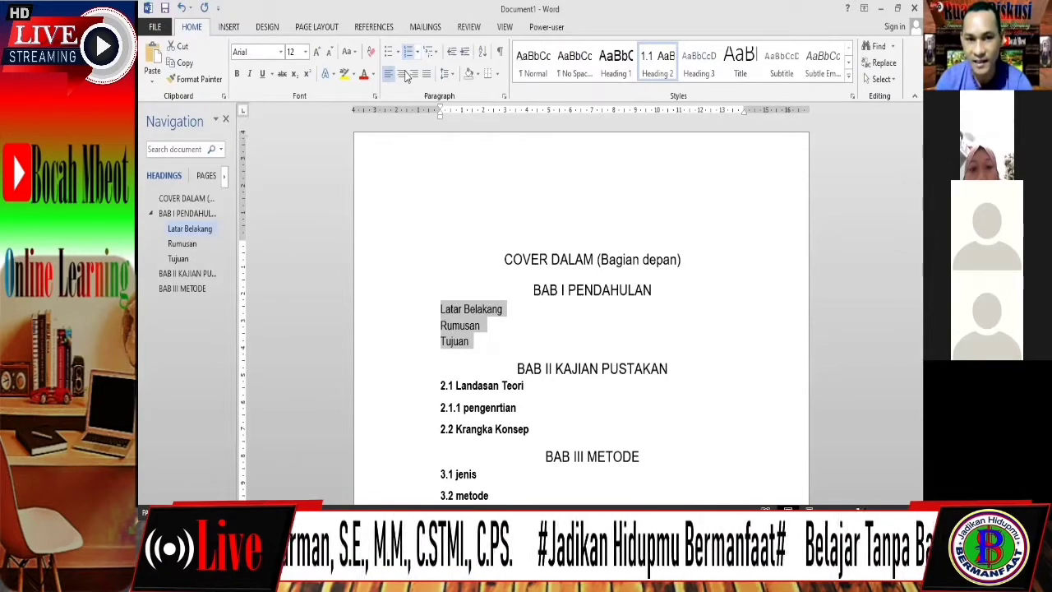
left_click(408, 52)
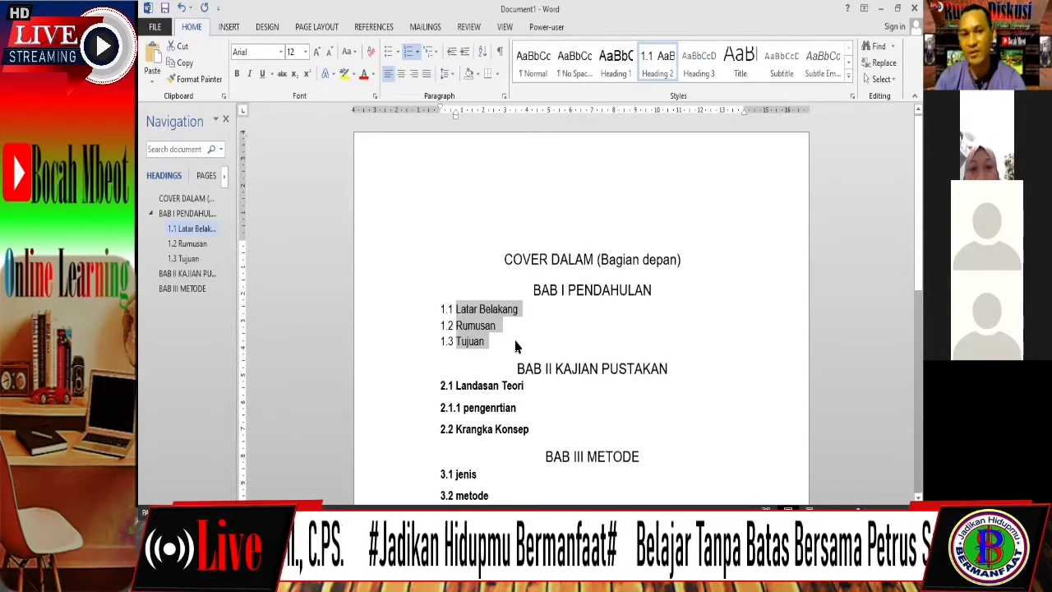
key("Right")
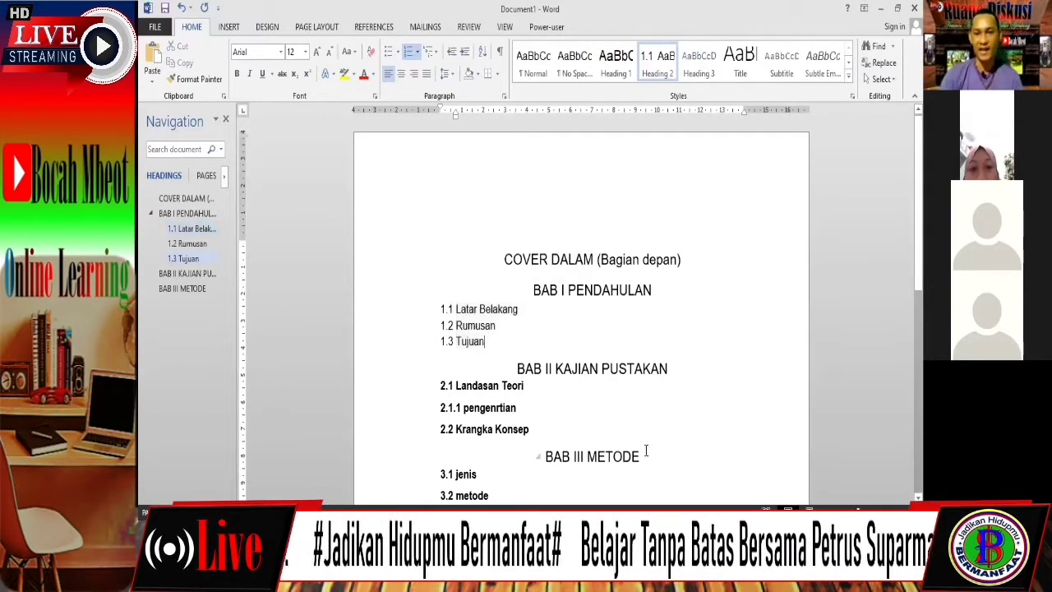
Apply the Heading 2 style to the three sub-chapter lines under BAB II and reapply their numbering as 1.1, 1.2 and 1.3
left_click(517, 370)
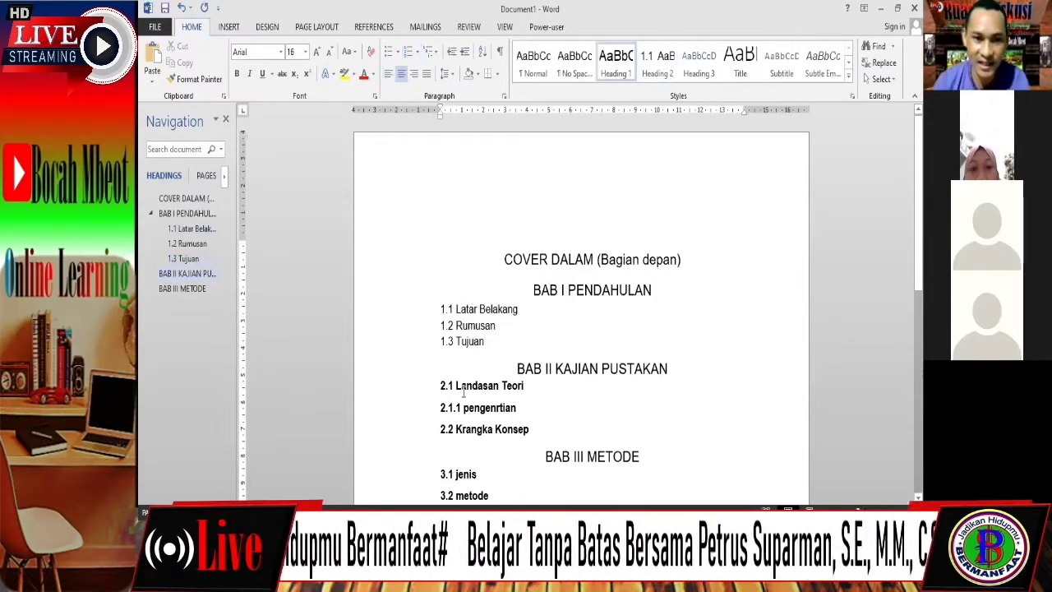
left_click_drag(439, 382, 535, 431)
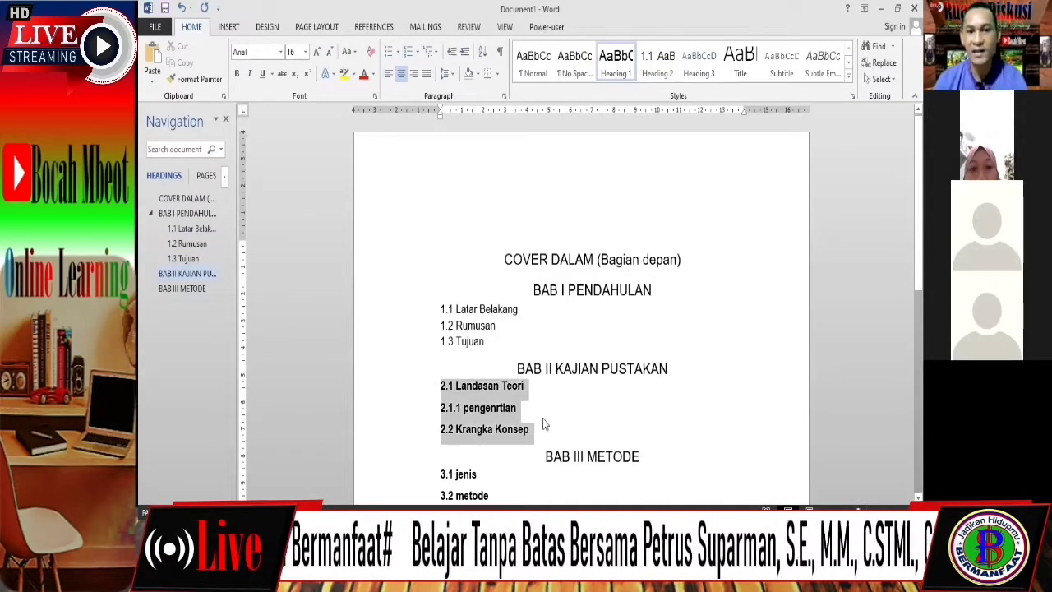
left_click(658, 72)
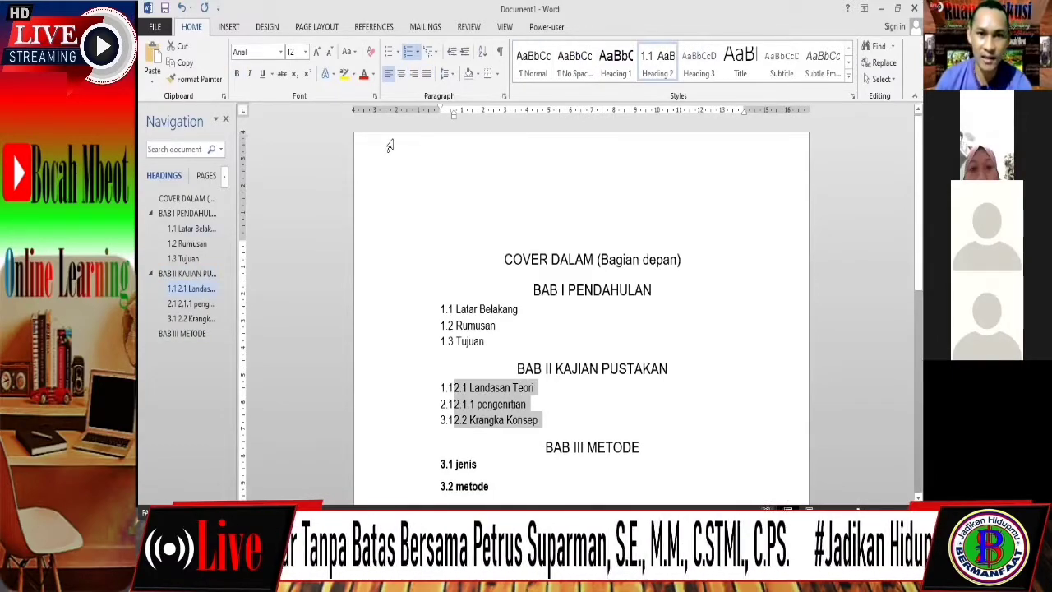
left_click(408, 52)
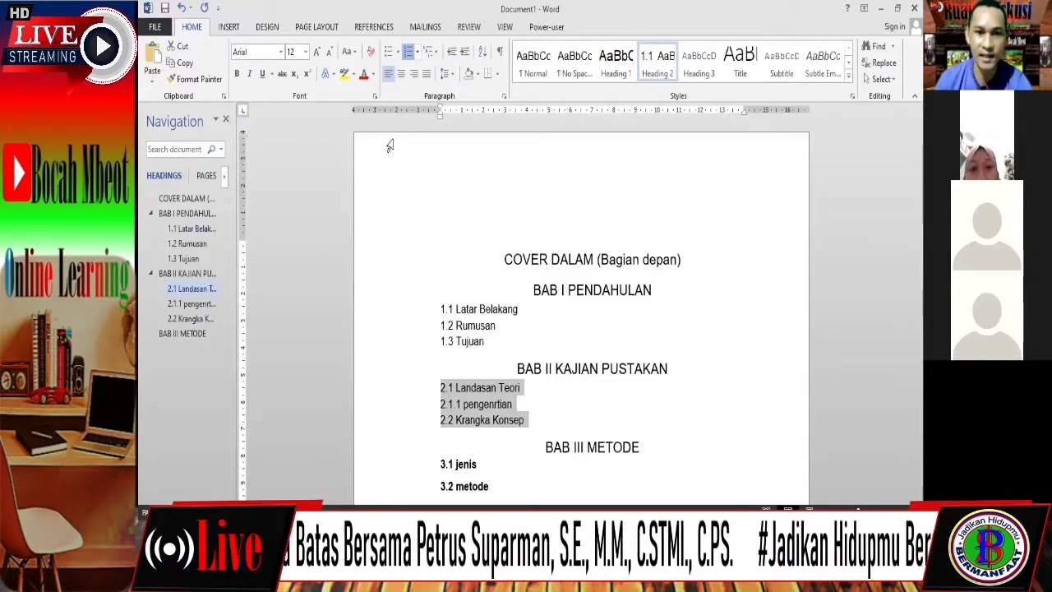
left_click(409, 52)
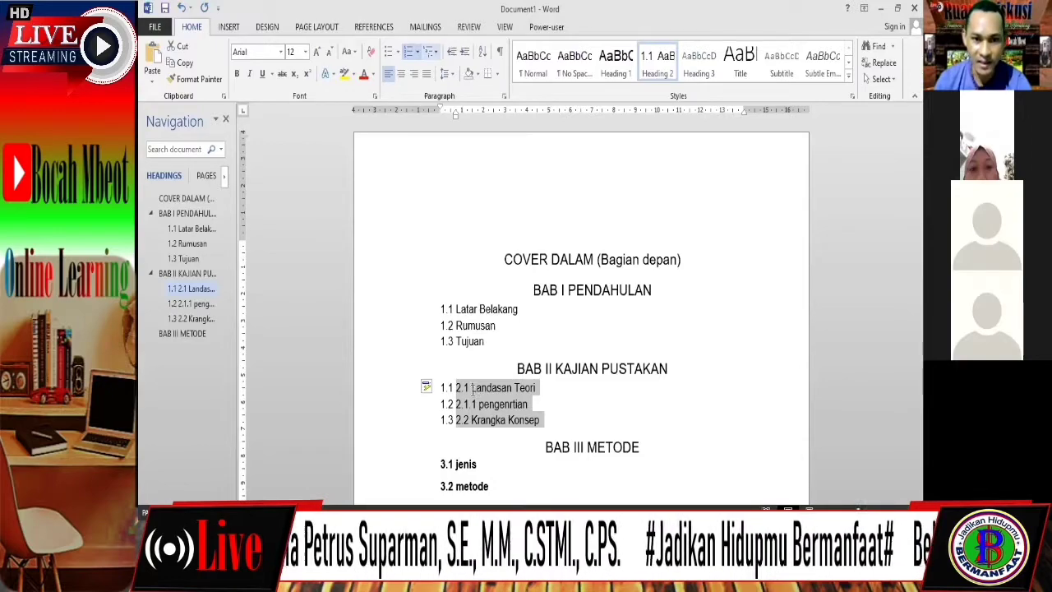
Delete the leftover typed numbers 2.1, 2.1.1 and 2.2 from the Landasan Teori, pengenrtian and Krangka Konsep headings
left_click(490, 441)
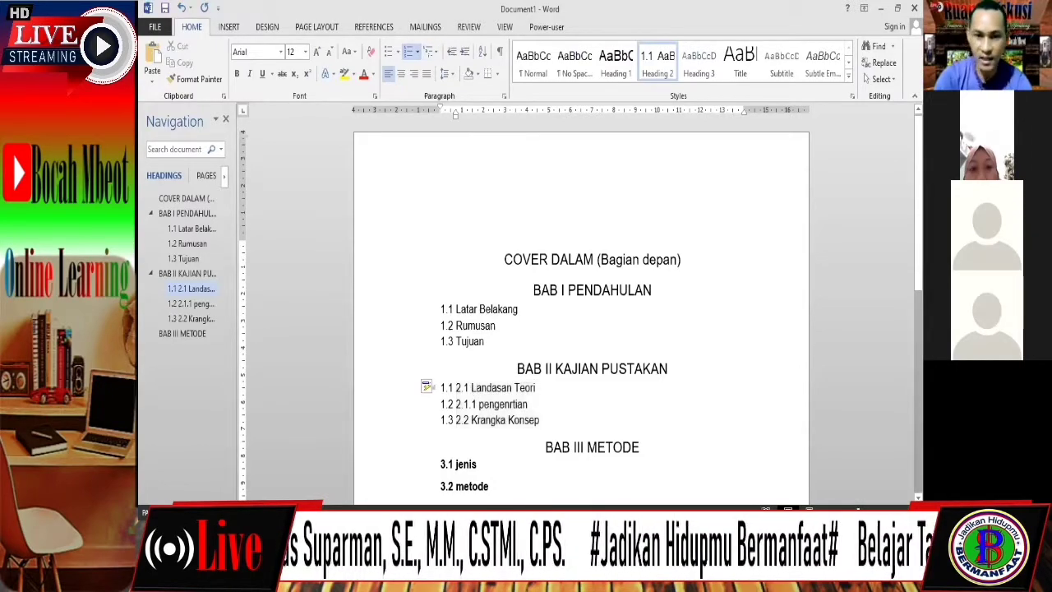
key("BackSpace")
key("BackSpace")
key("BackSpace")
key("BackSpace")
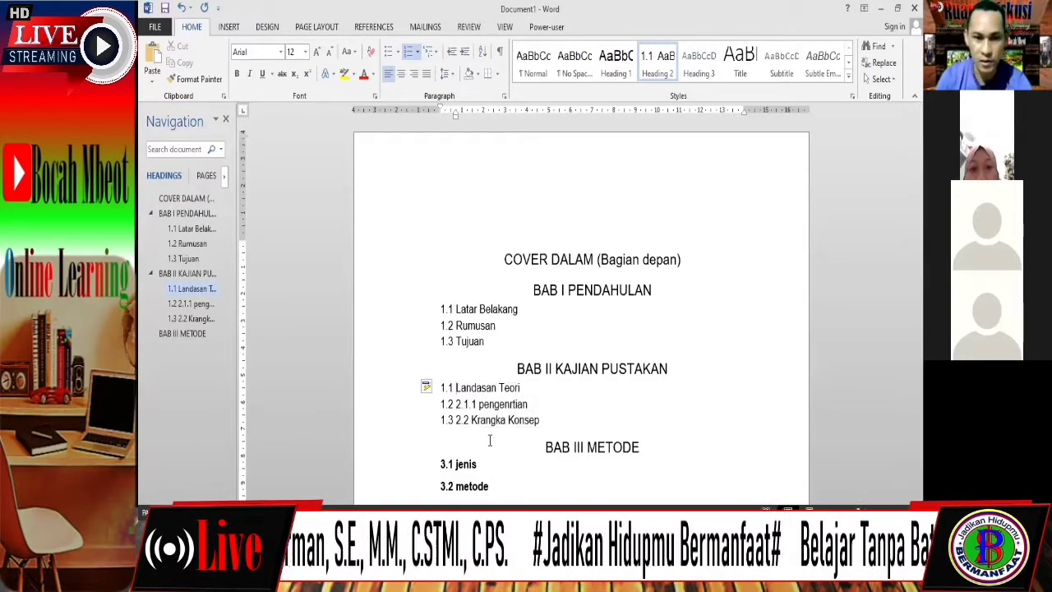
left_click_drag(477, 403, 432, 401)
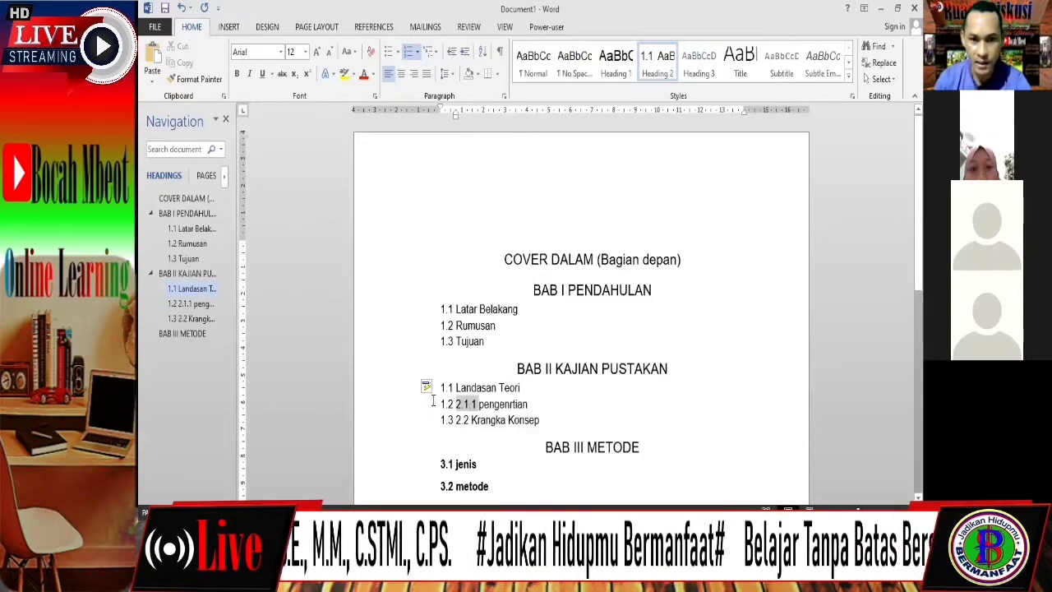
key("BackSpace")
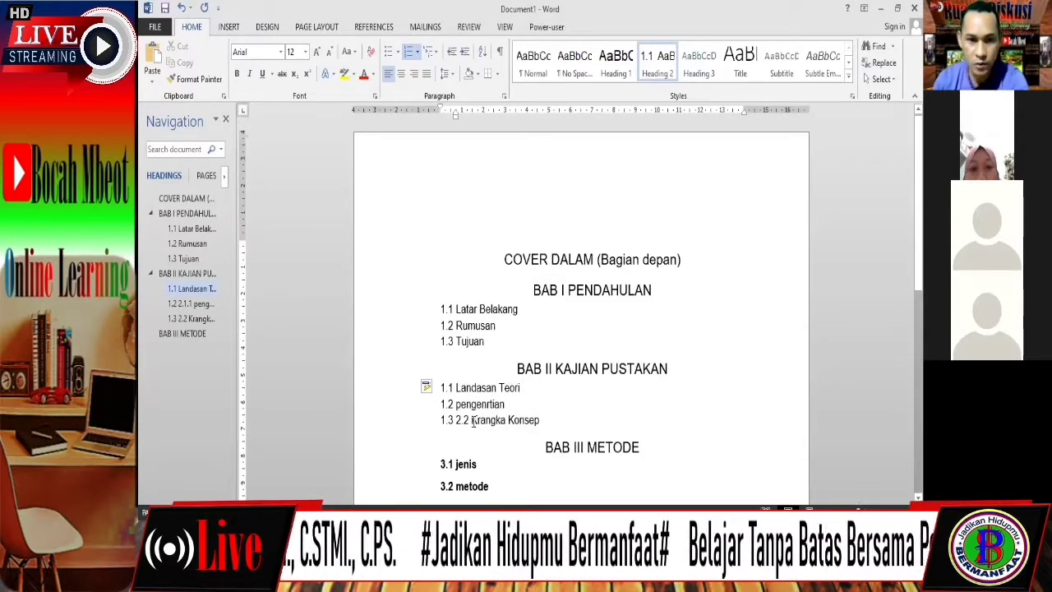
left_click(471, 420)
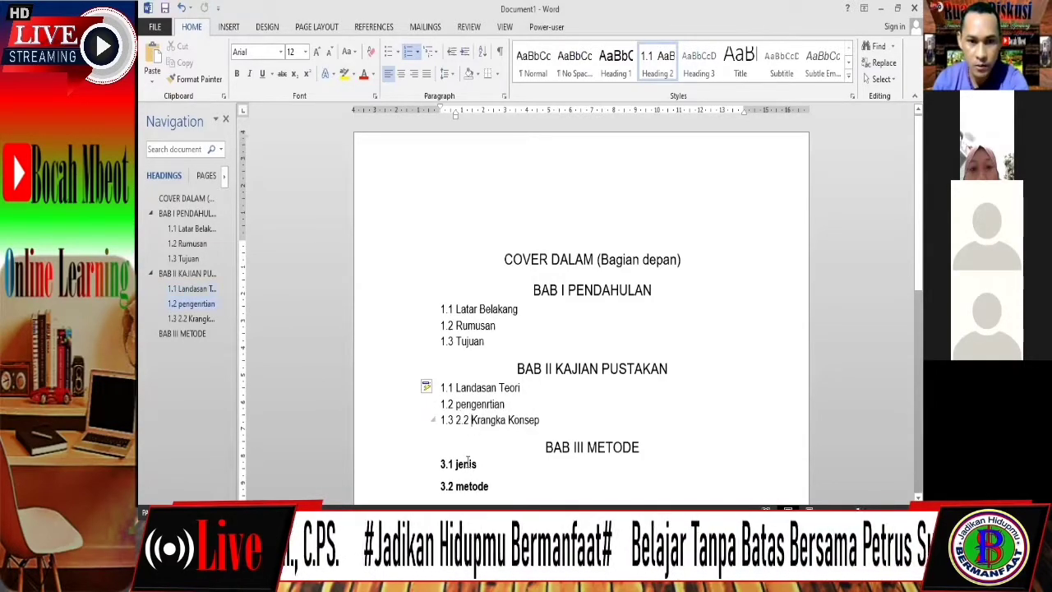
key("shift+Left")
key("shift+Left")
key("shift+Left")
key("shift+Left")
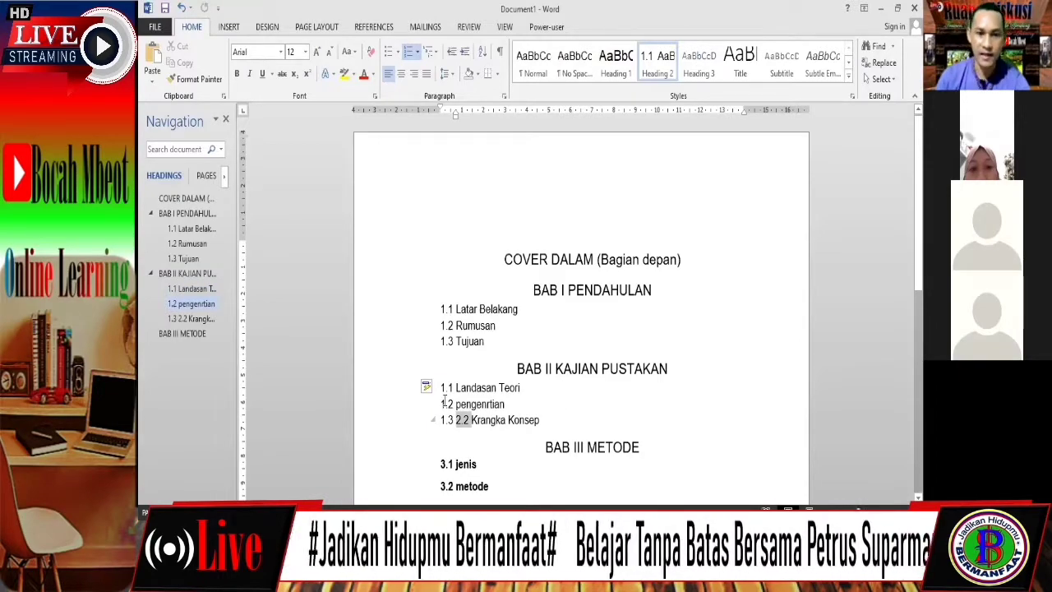
key("BackSpace")
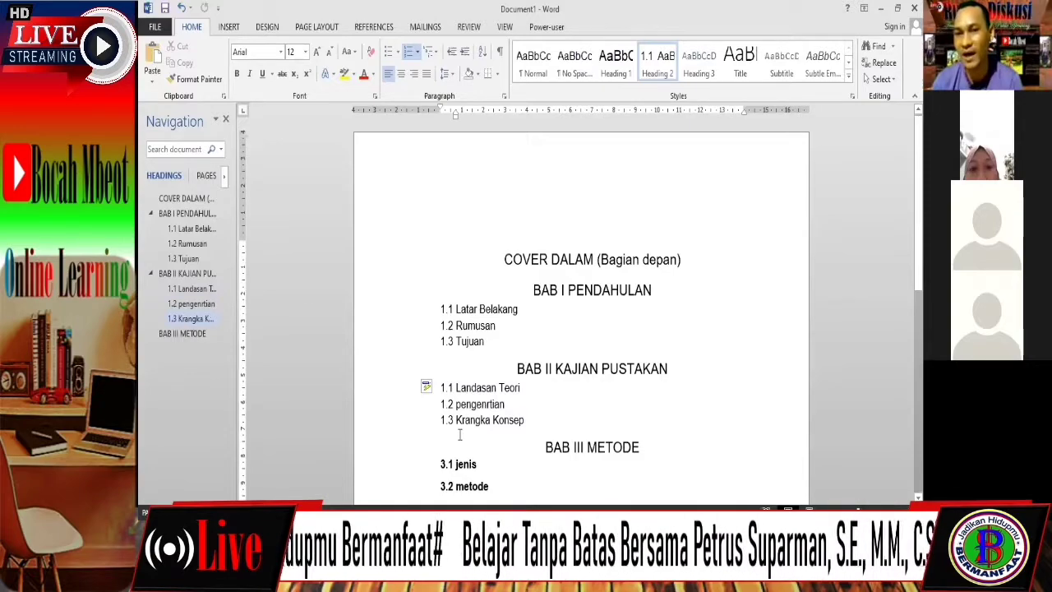
Try continuing the numbering of the three BAB II sub-chapters from the previous list with the first-level value advanced to 2
left_click_drag(526, 420, 444, 393)
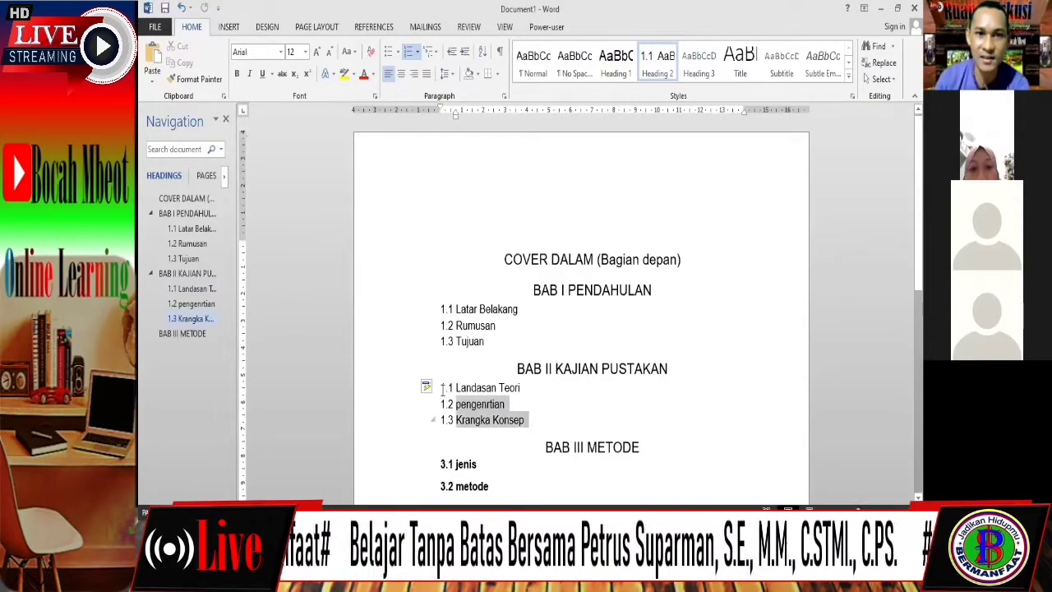
left_click_drag(443, 389, 442, 389)
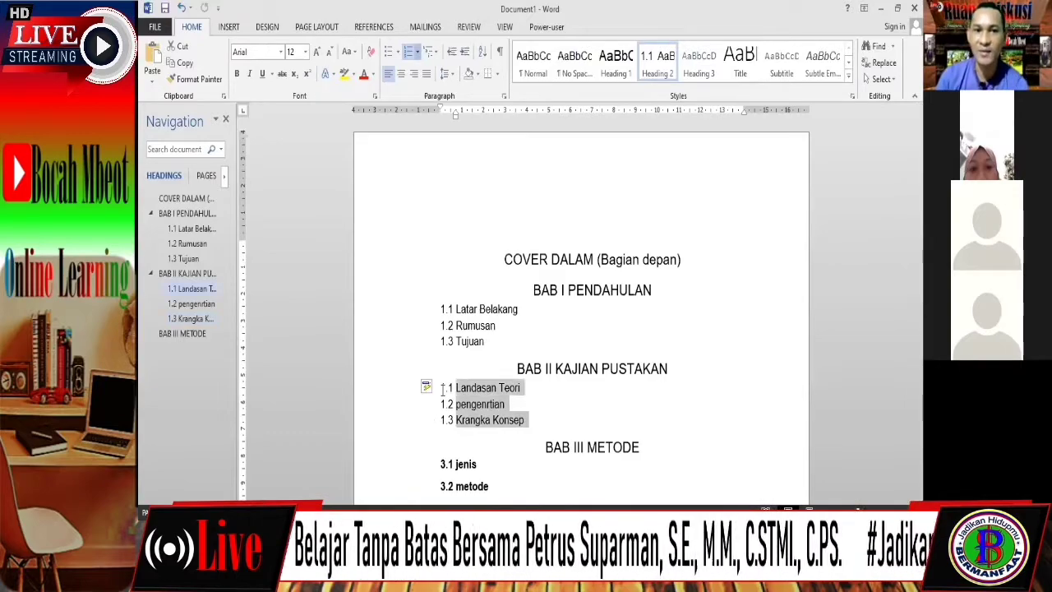
left_click(416, 52)
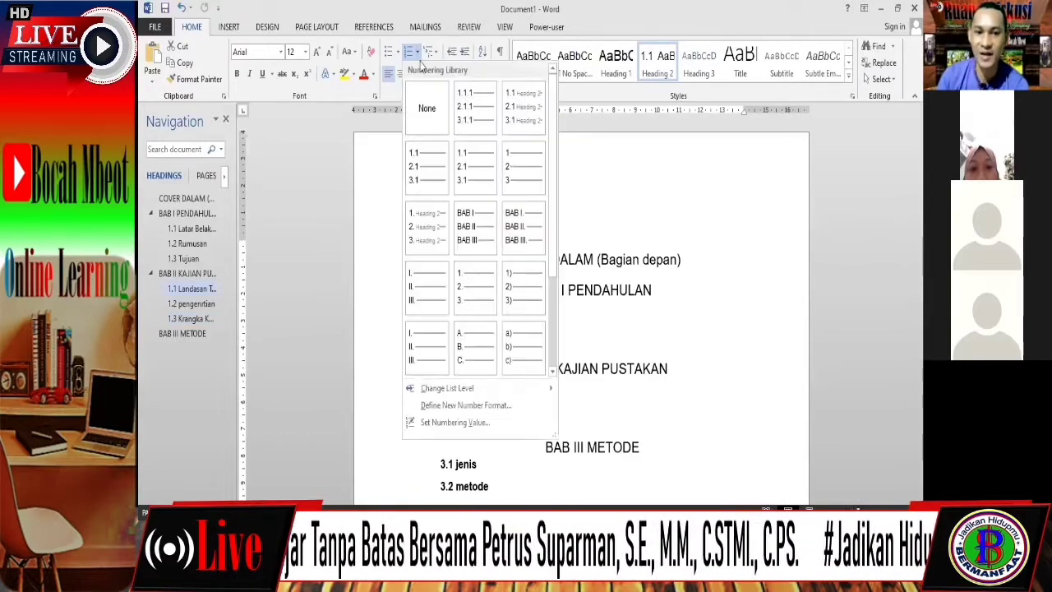
left_click(480, 428)
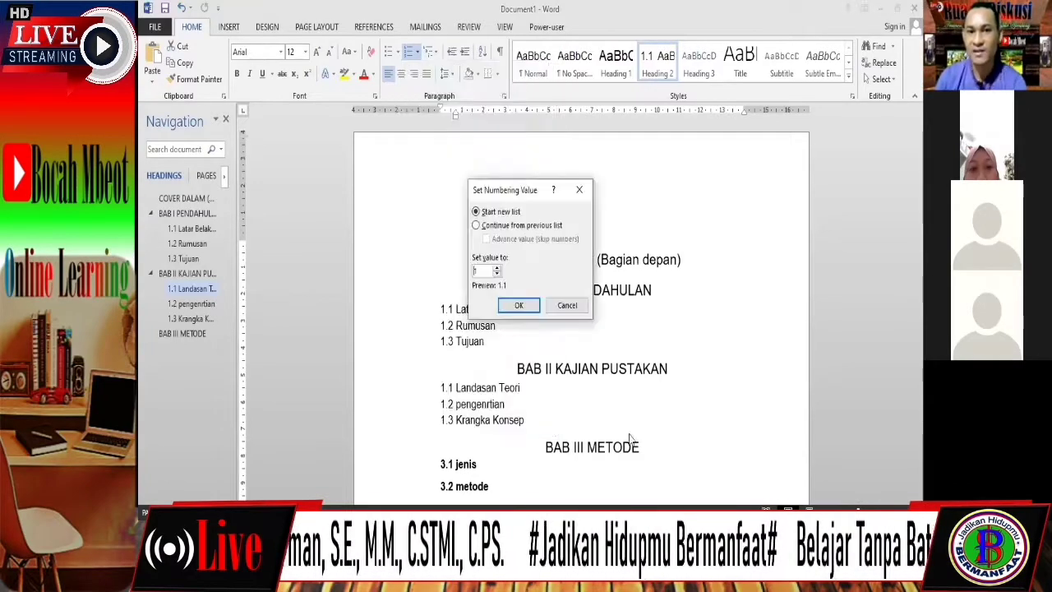
left_click(498, 268)
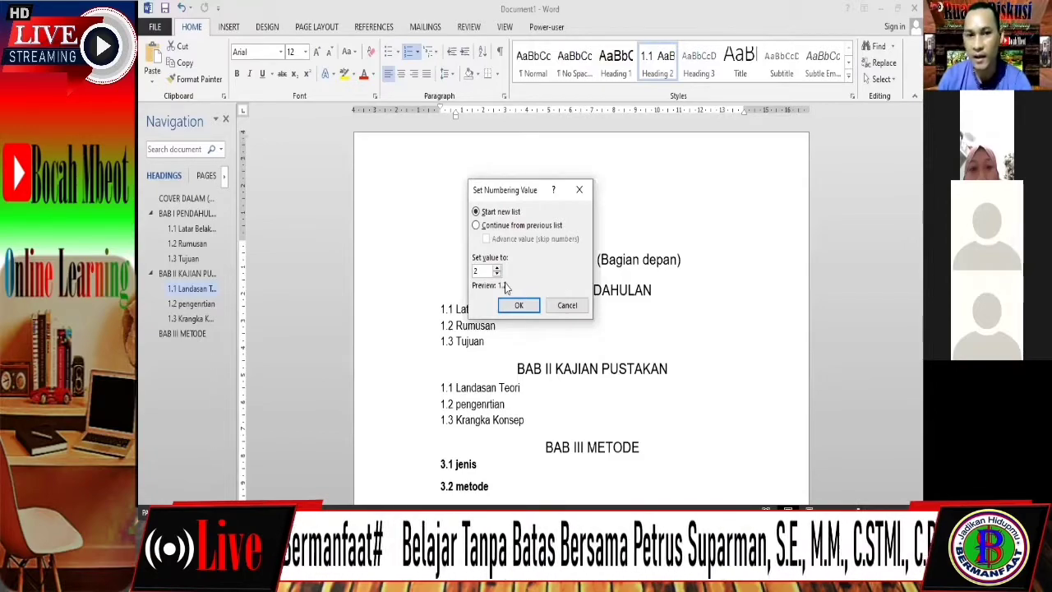
left_click(477, 227)
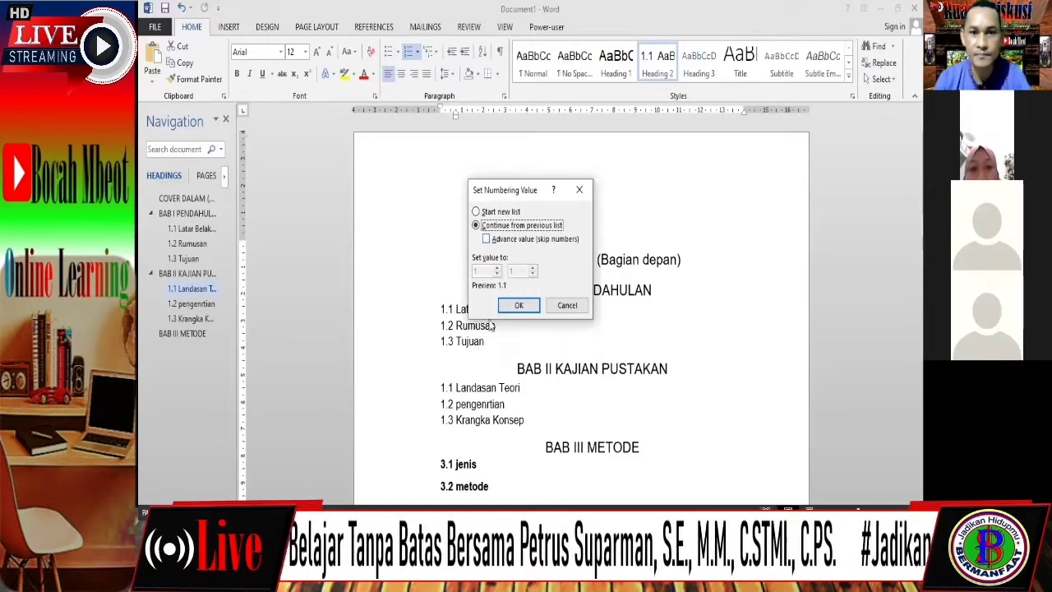
left_click(487, 238)
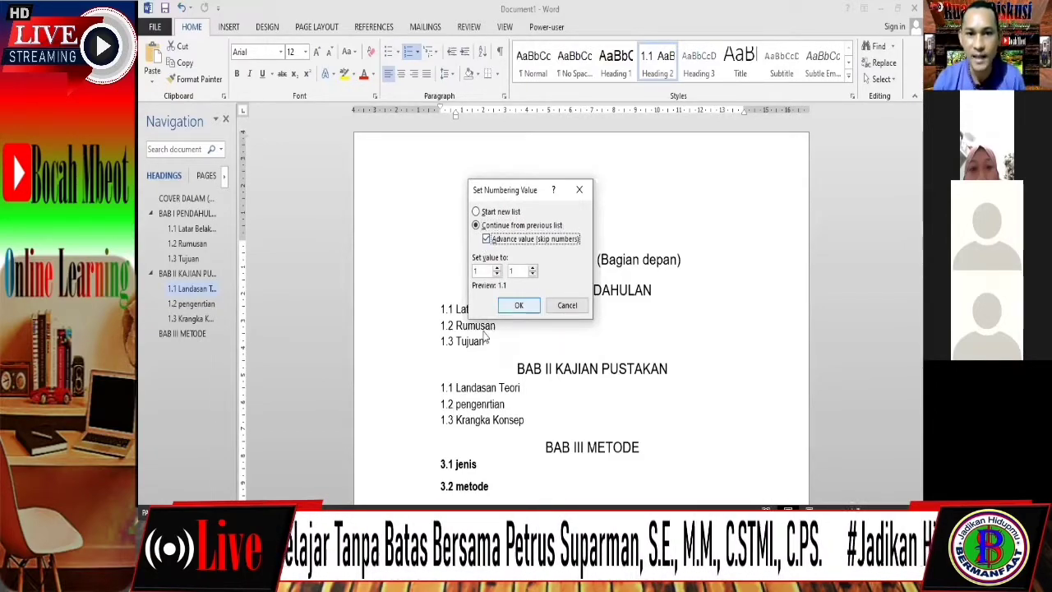
left_click(497, 268)
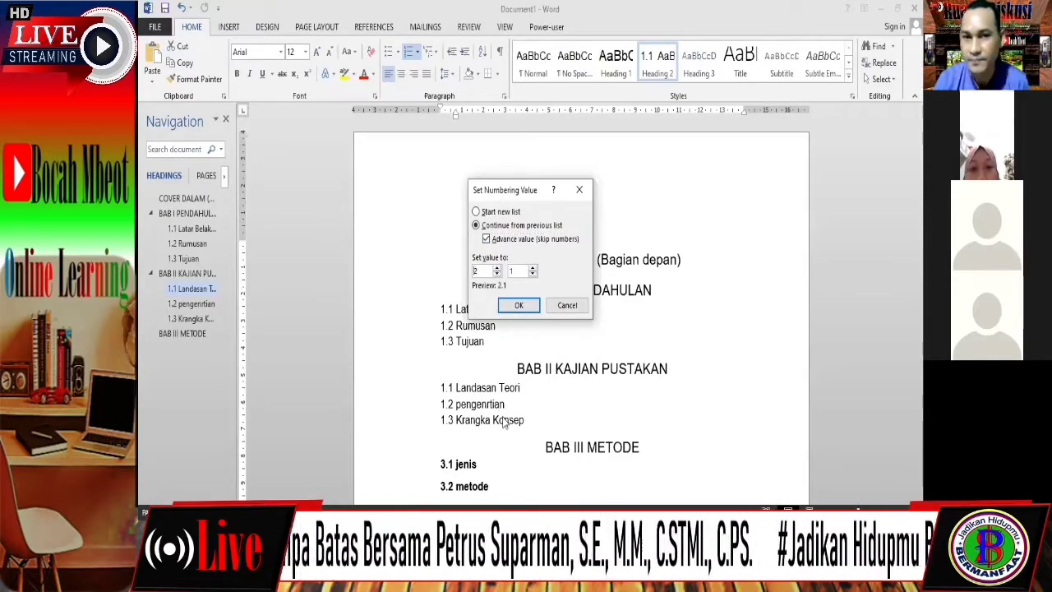
left_click(476, 212)
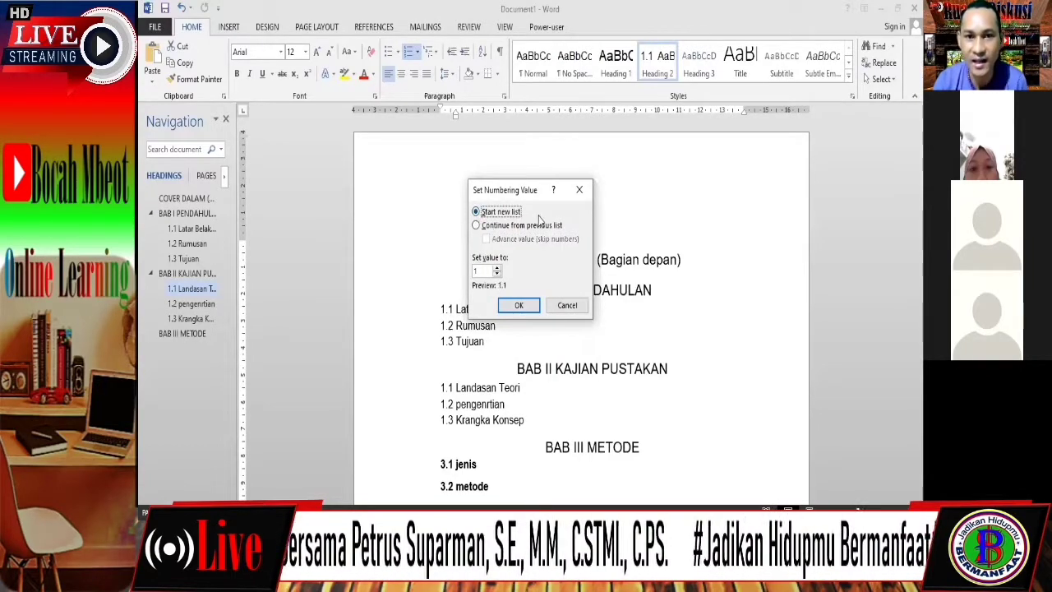
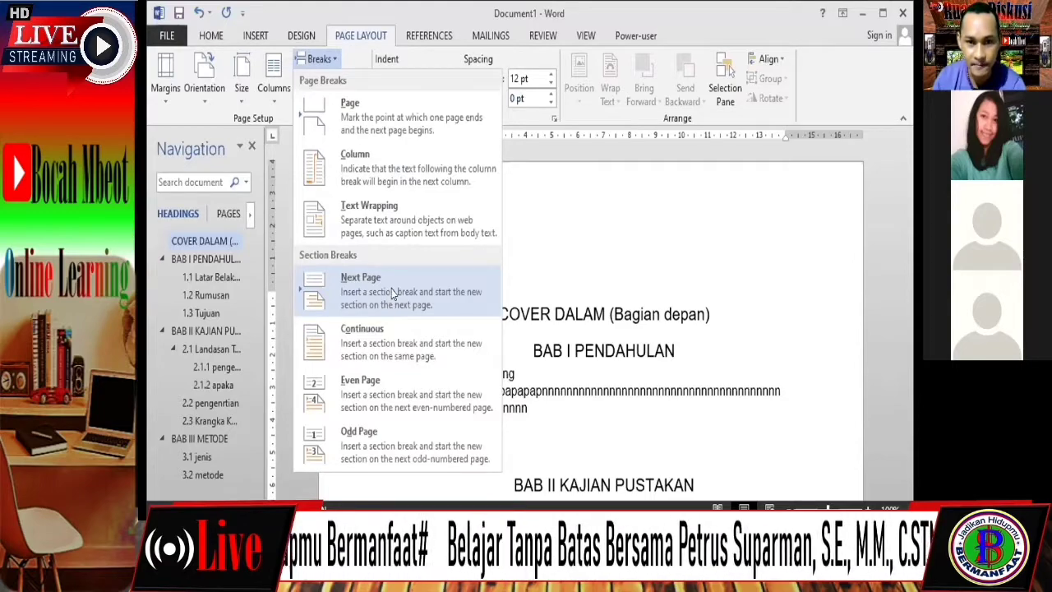
Insert a Next Page section break after the COVER DALAM title and delete the empty line above BAB I PENDAHULAN
left_click(393, 293)
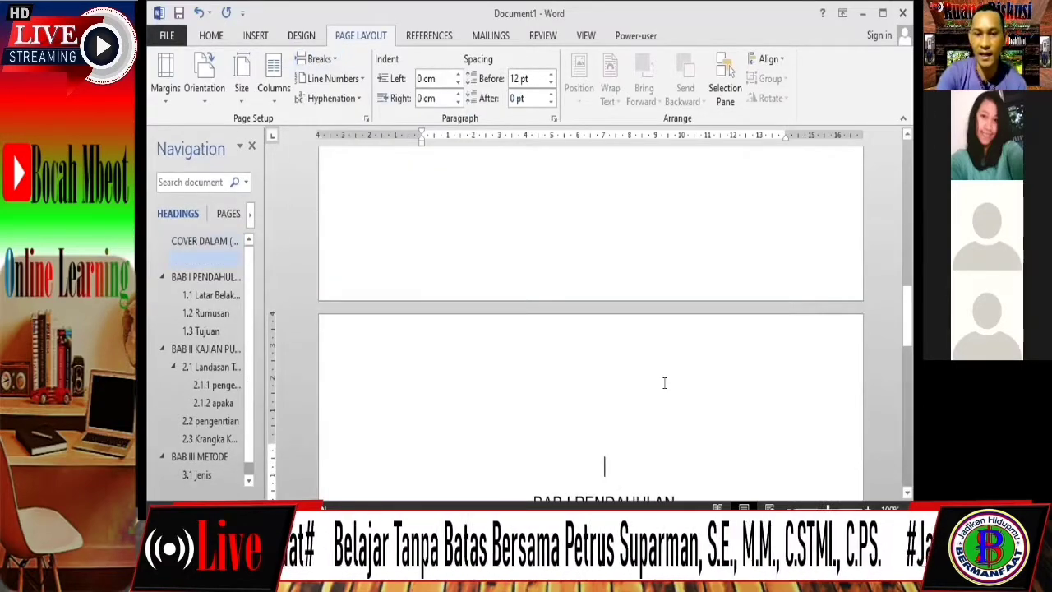
key("Delete")
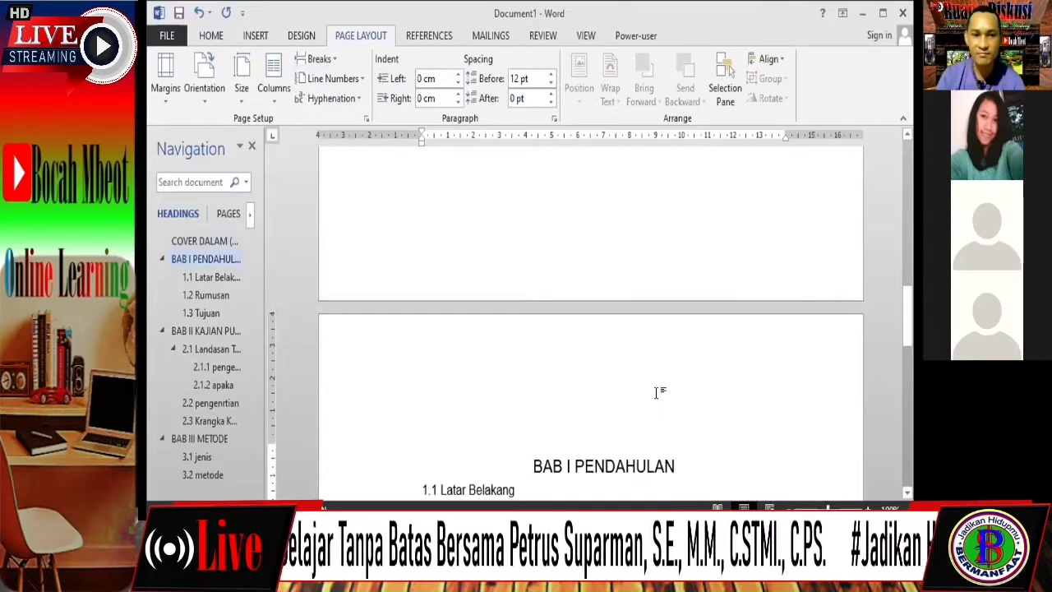
Open the header and footer areas to examine the section labels on the cover and BAB I pages, and close them
key("ctrl+Home")
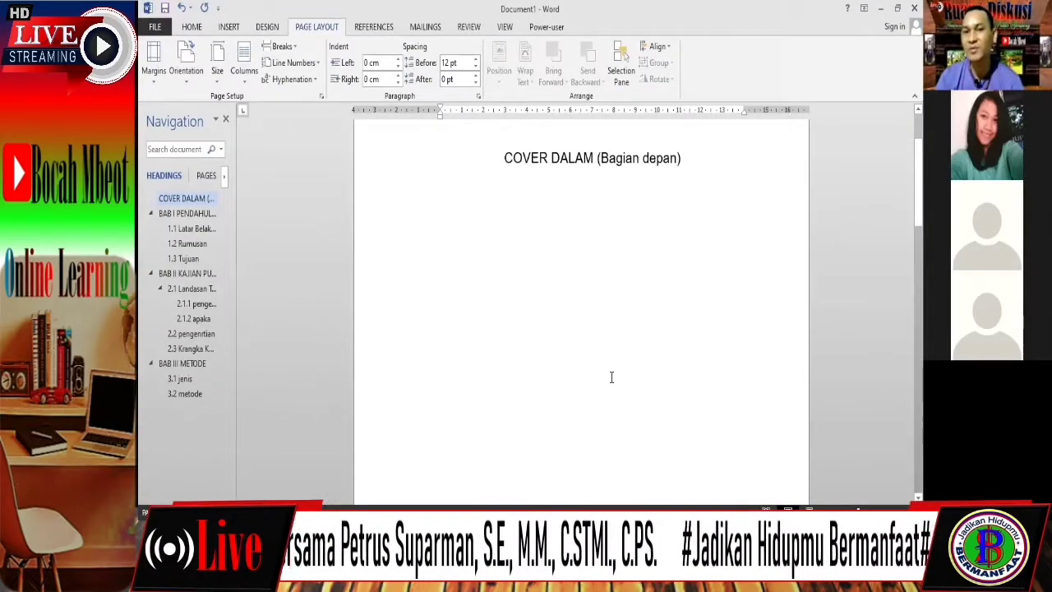
scroll(612, 377, "up", 2)
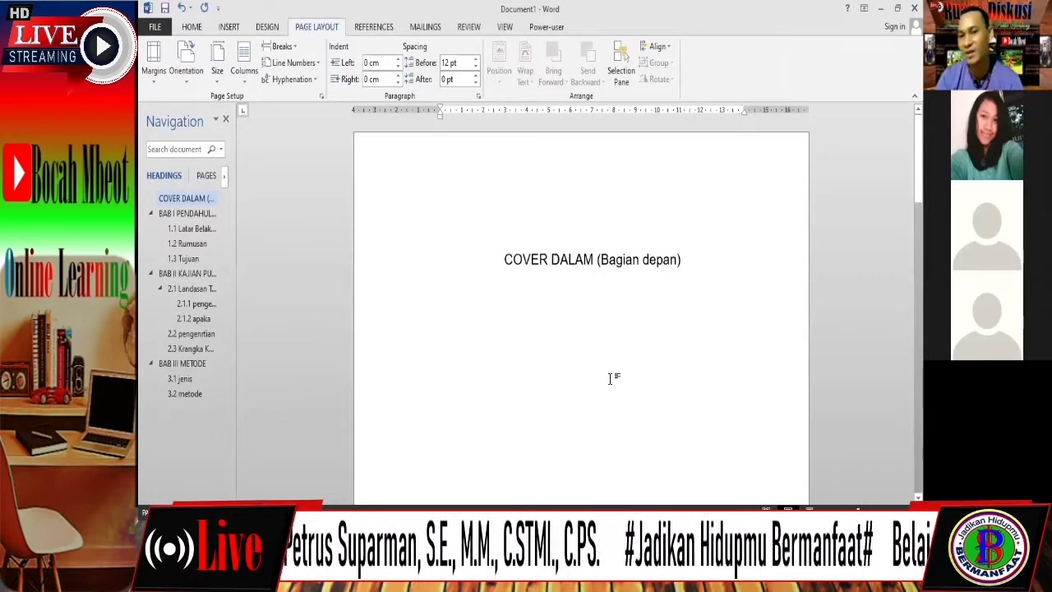
scroll(612, 367, "down", 6)
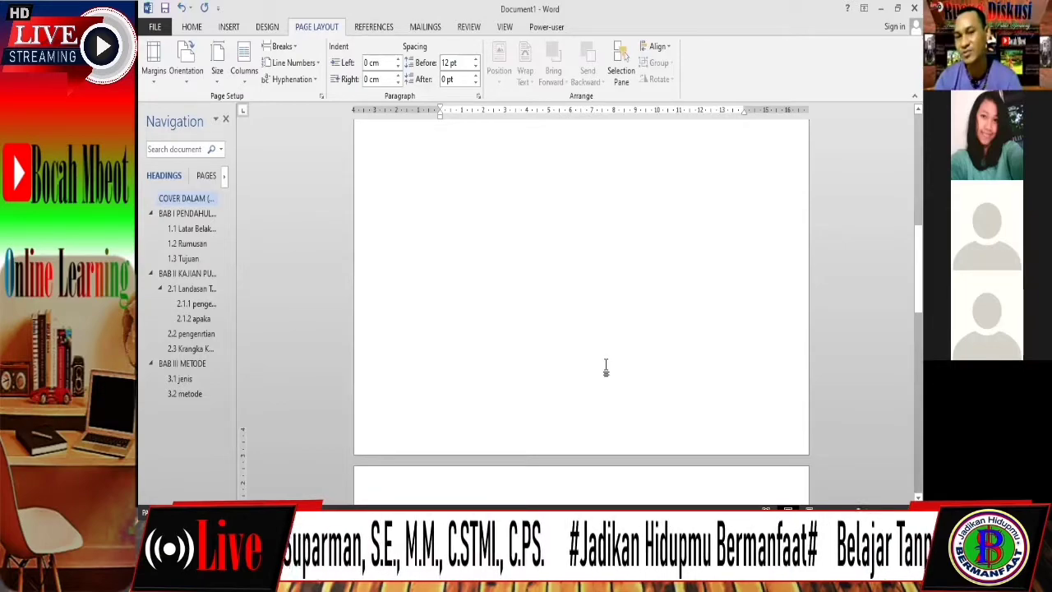
scroll(606, 367, "up", 6)
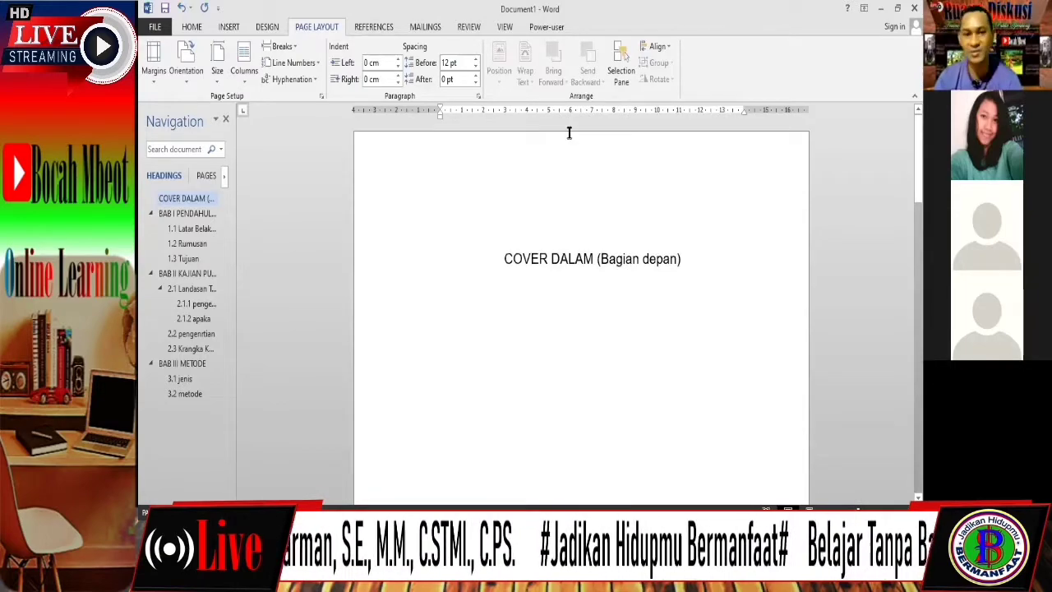
left_click(609, 195)
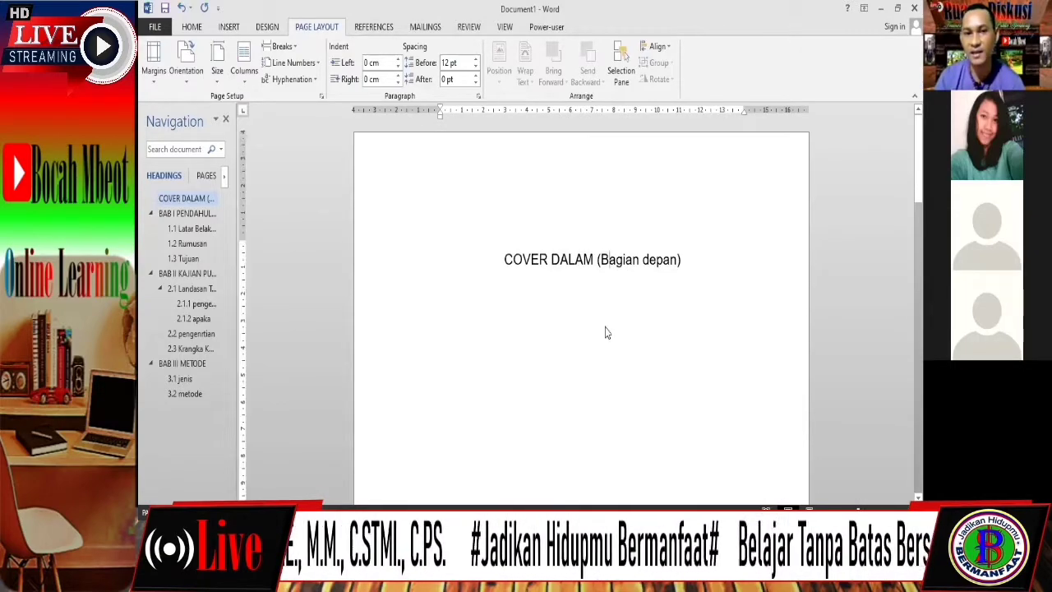
scroll(547, 322, "down", 6)
double_click(546, 325)
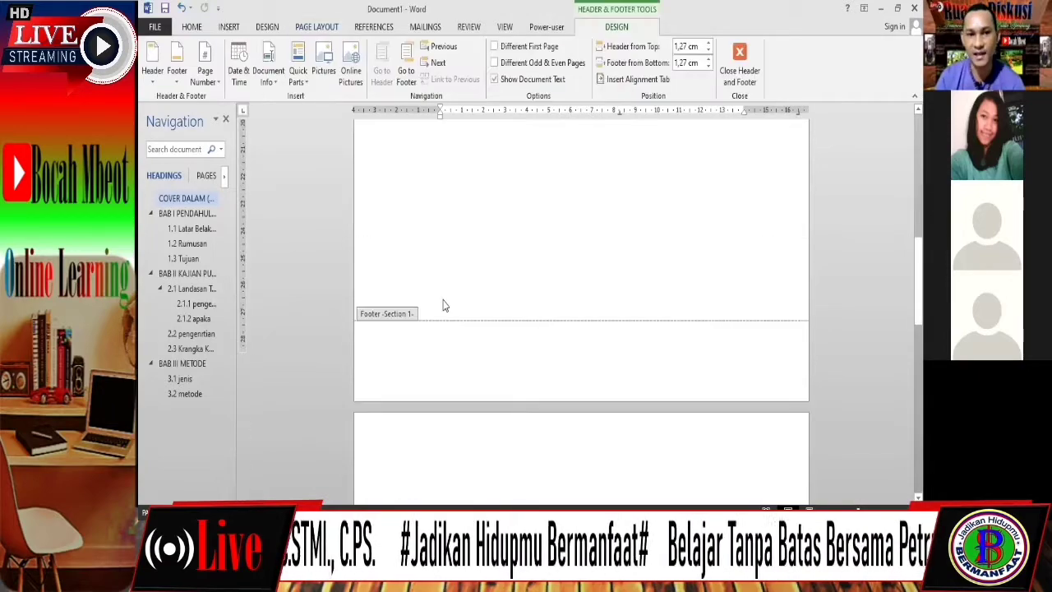
scroll(445, 305, "down", 4)
scroll(488, 298, "up", 3)
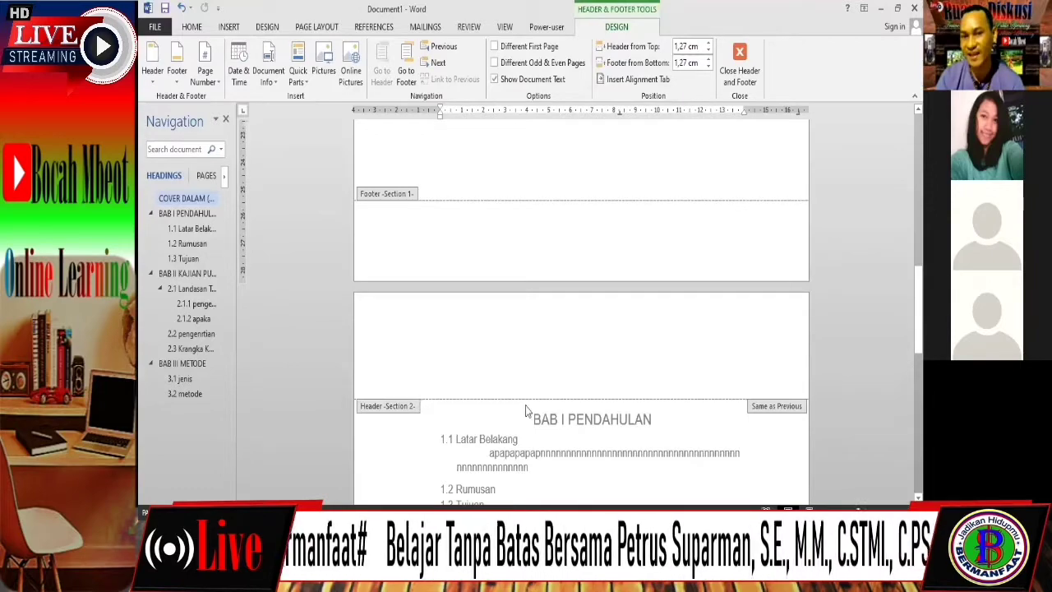
scroll(521, 414, "up", 10)
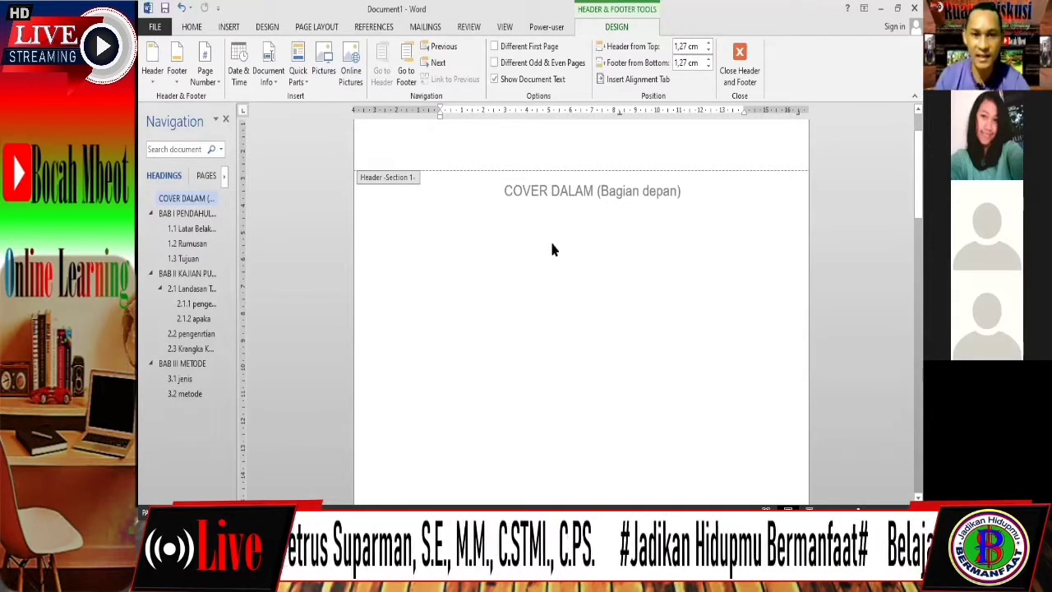
scroll(551, 243, "up", 1)
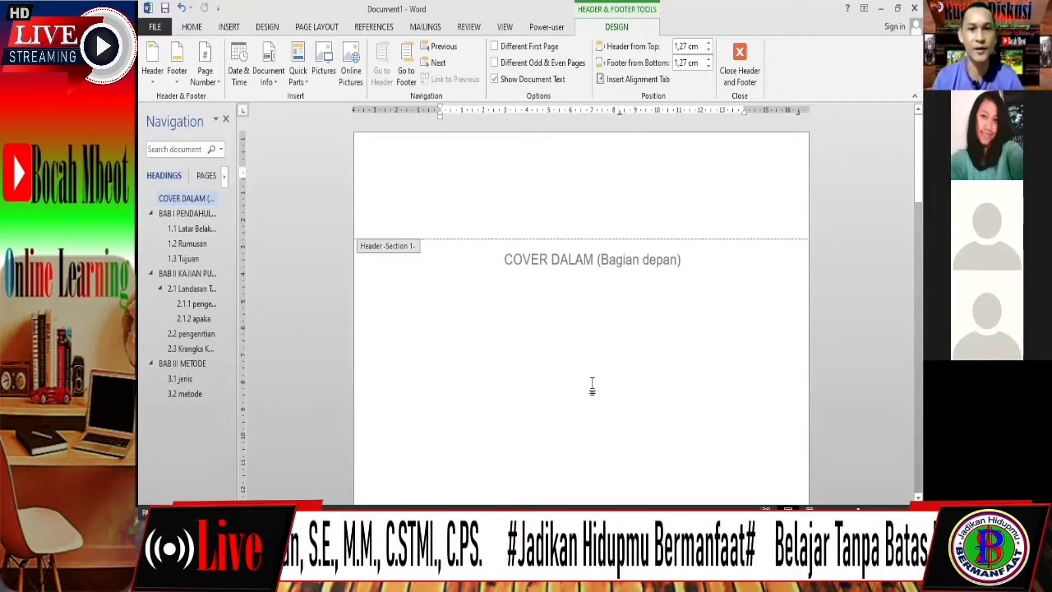
double_click(587, 370)
Insert another Next Page section break directly before the BAB I PENDAHULAN heading
scroll(588, 372, "down", 3)
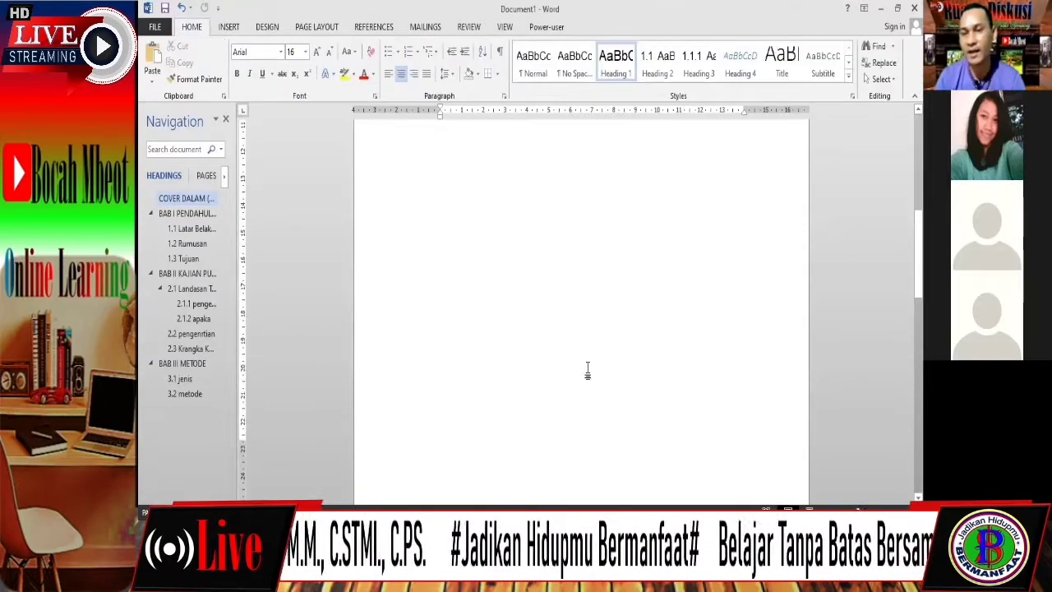
scroll(588, 371, "down", 3)
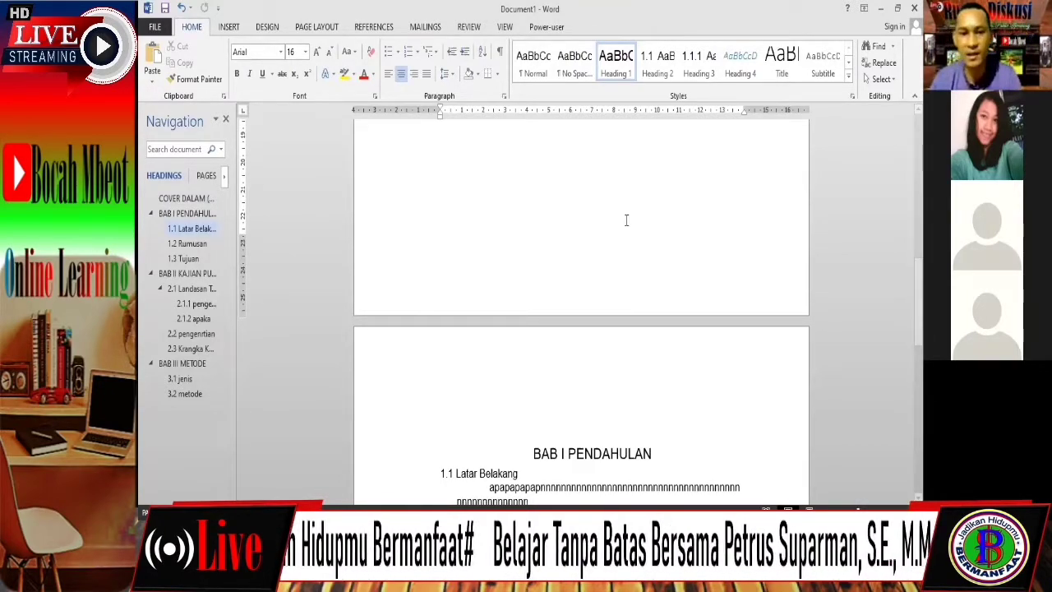
scroll(625, 220, "up", 10)
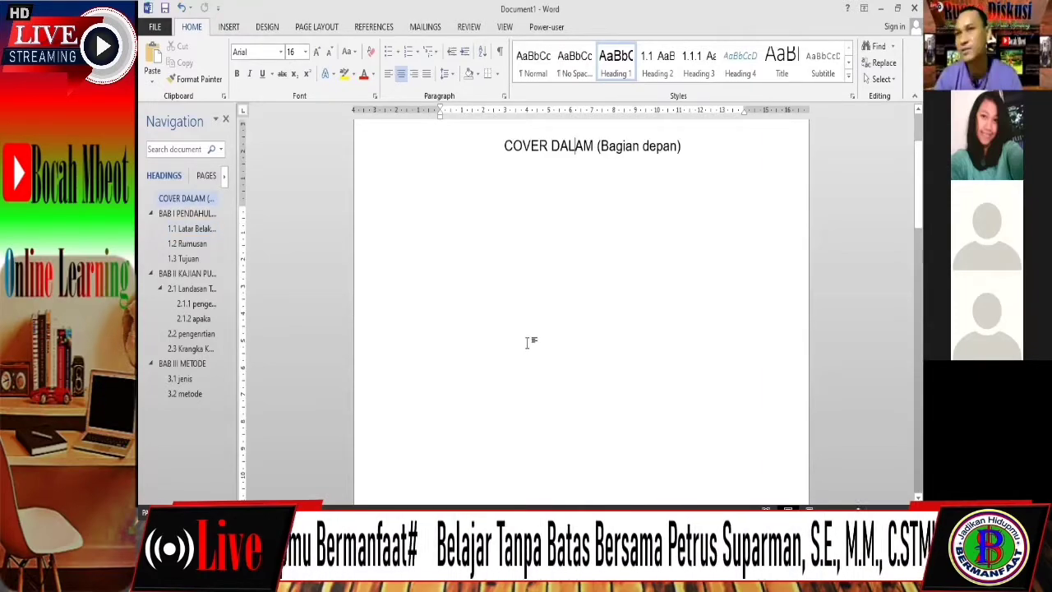
scroll(523, 333, "up", 2)
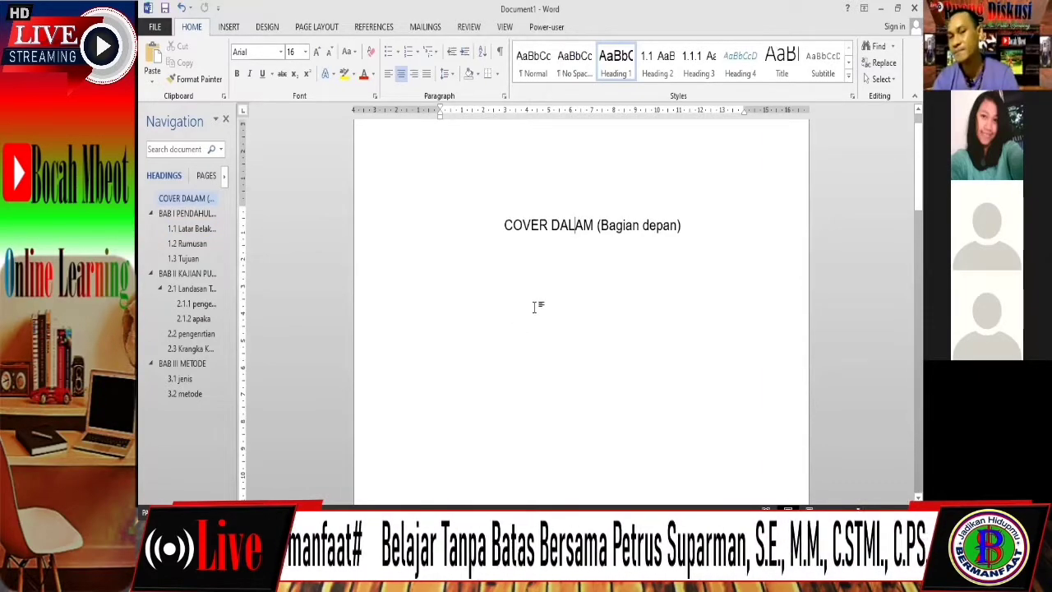
scroll(535, 301, "down", 3)
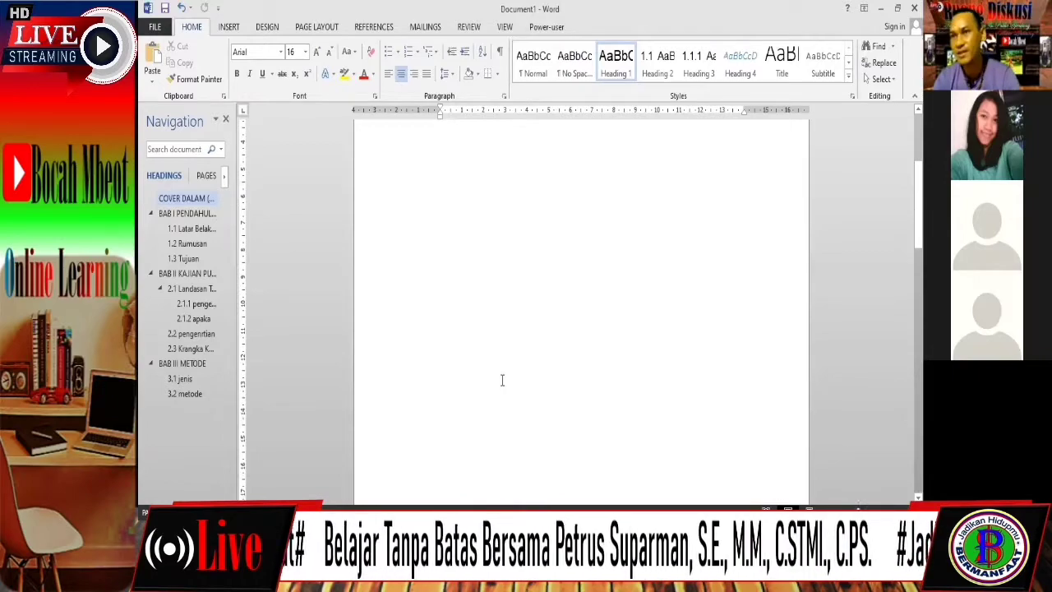
scroll(502, 378, "down", 5)
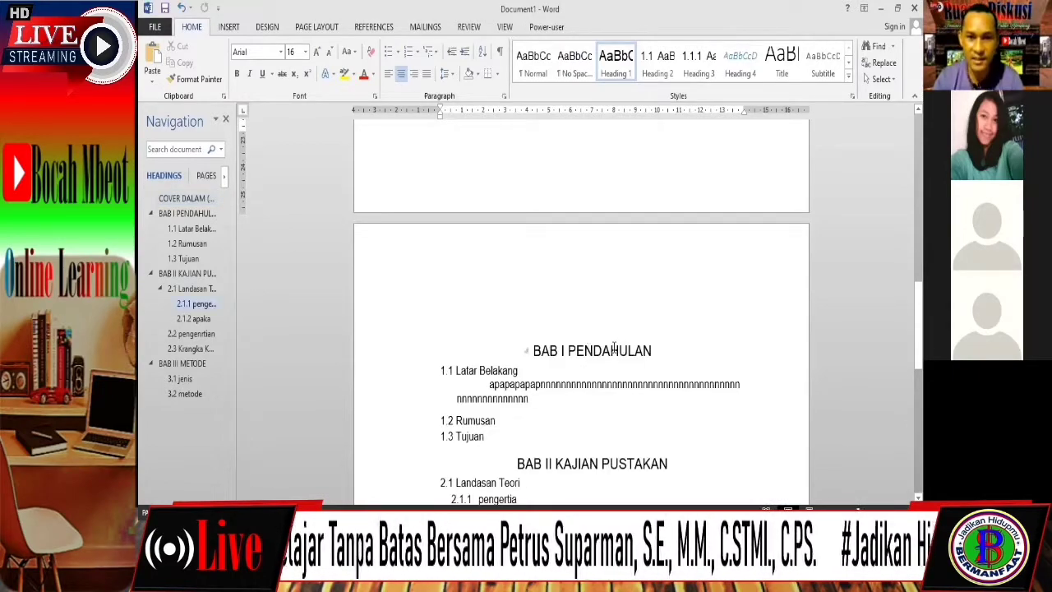
left_click(534, 351)
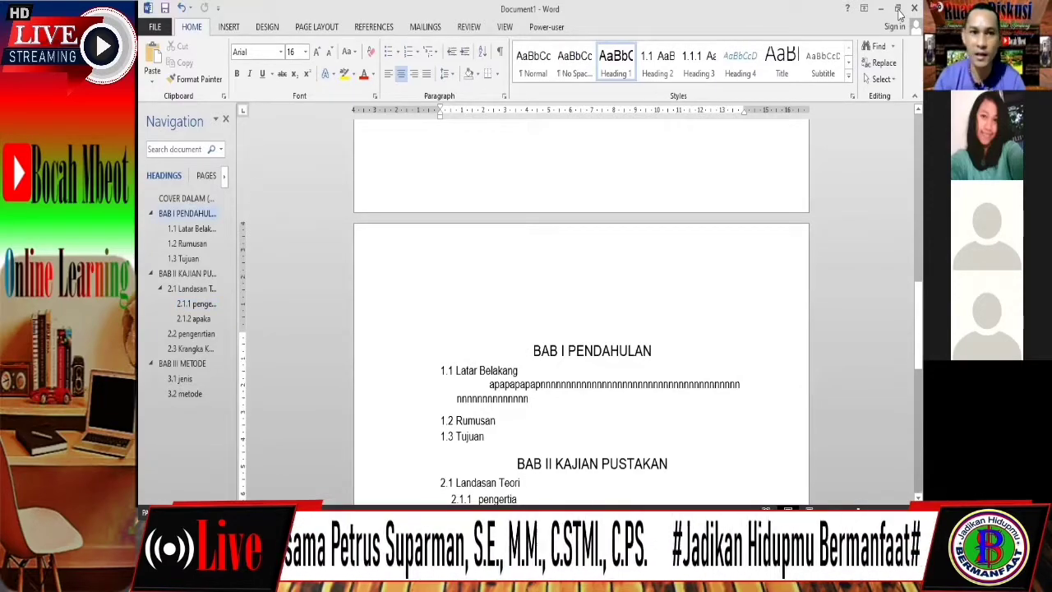
left_click(898, 14)
left_click(360, 35)
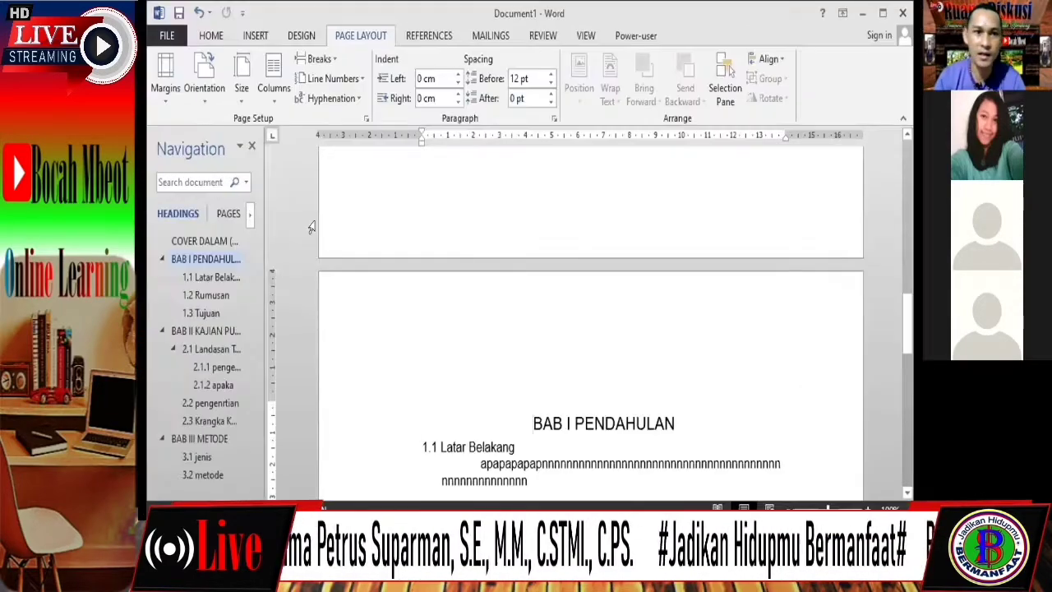
left_click(319, 59)
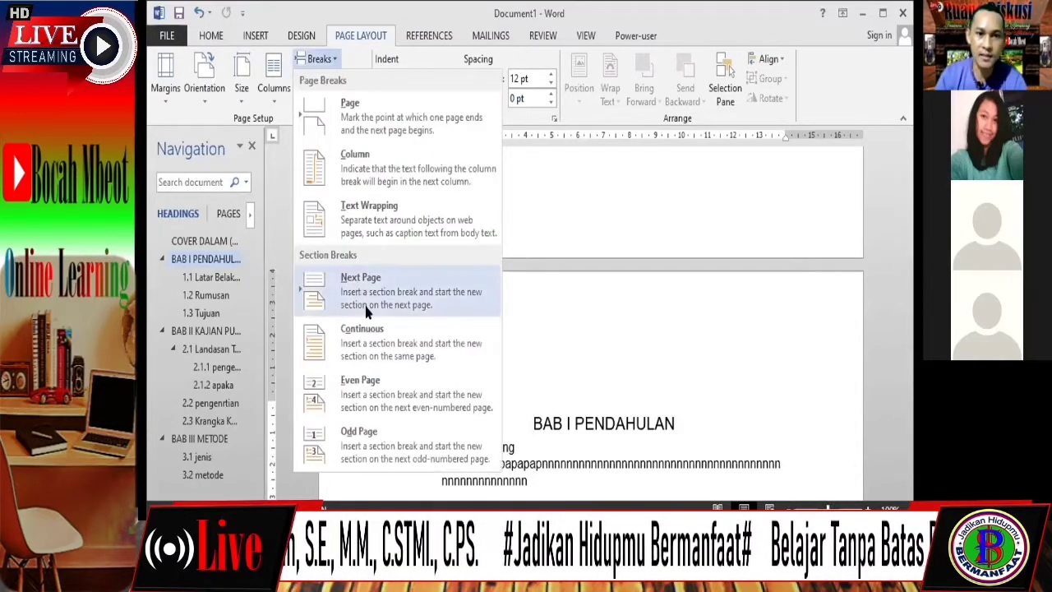
Examine the header and footer section labels from the cover through the blank page to BAB I, and return to the body text
double_click(634, 365)
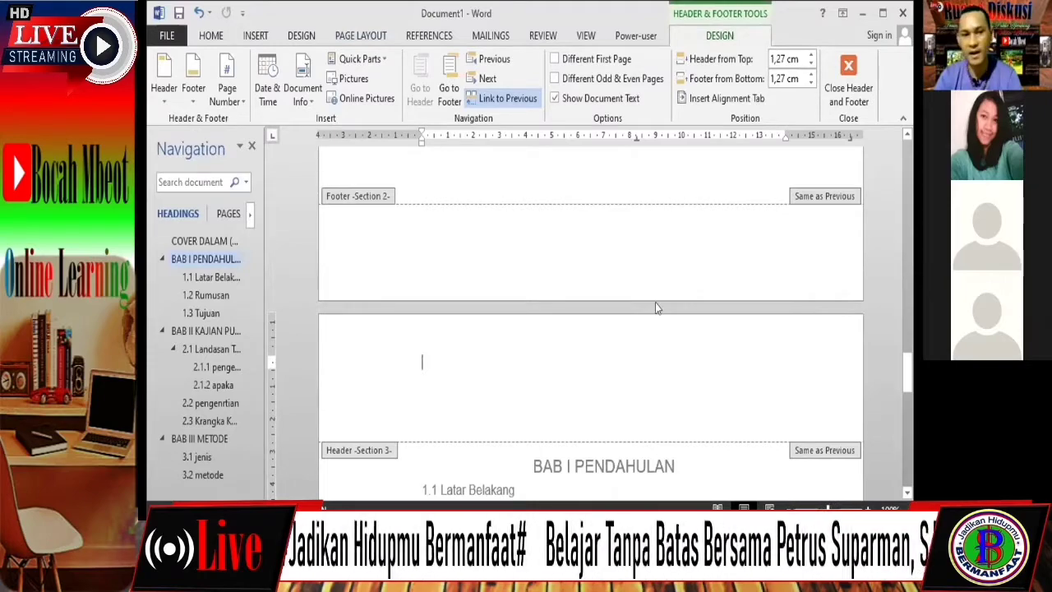
scroll(669, 321, "up", 10)
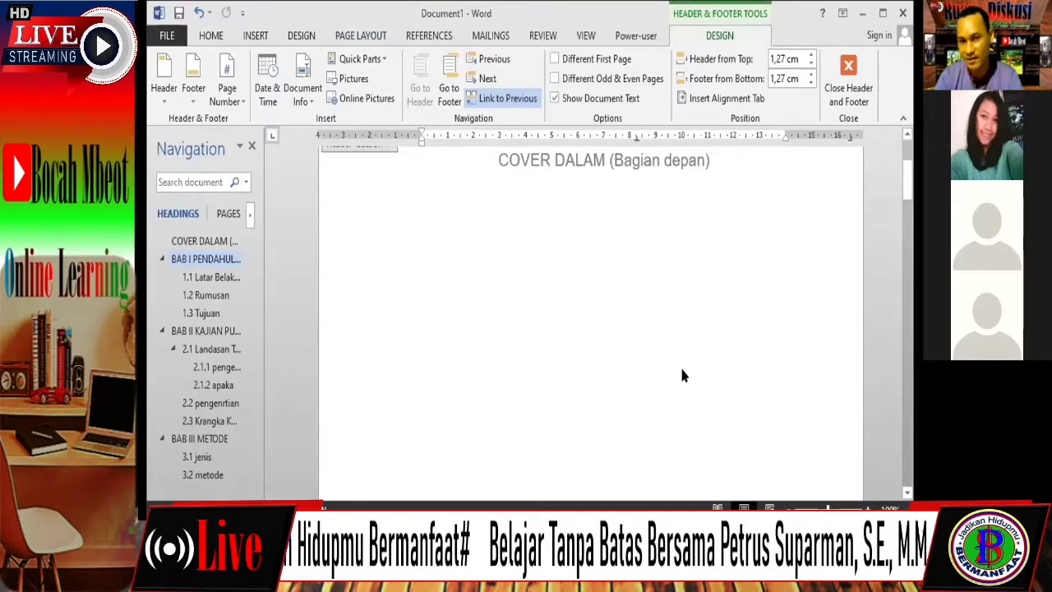
scroll(683, 378, "up", 2)
left_click(611, 301)
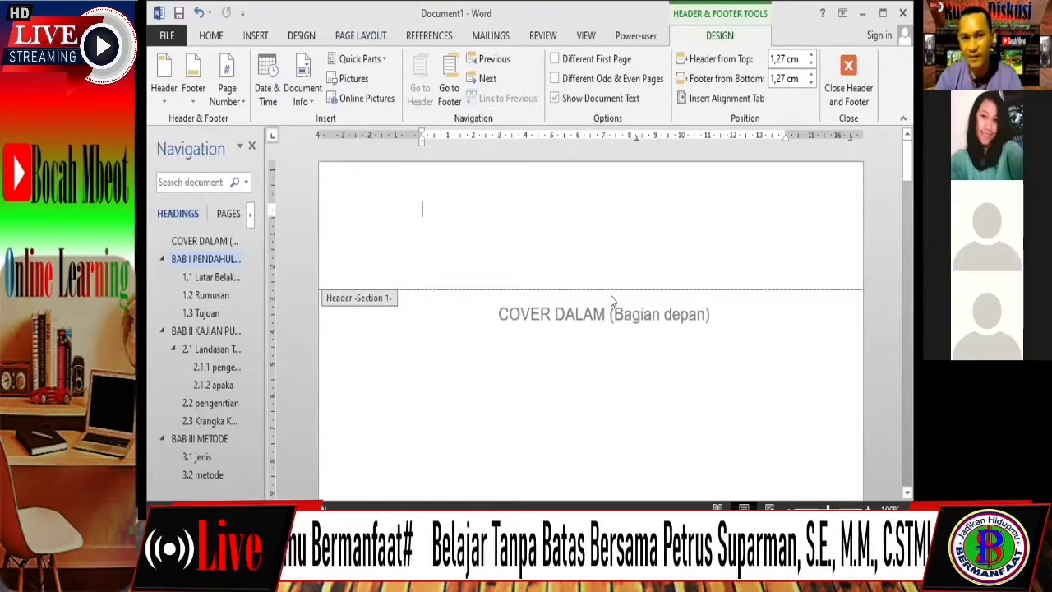
scroll(633, 374, "down", 15)
left_click(635, 367)
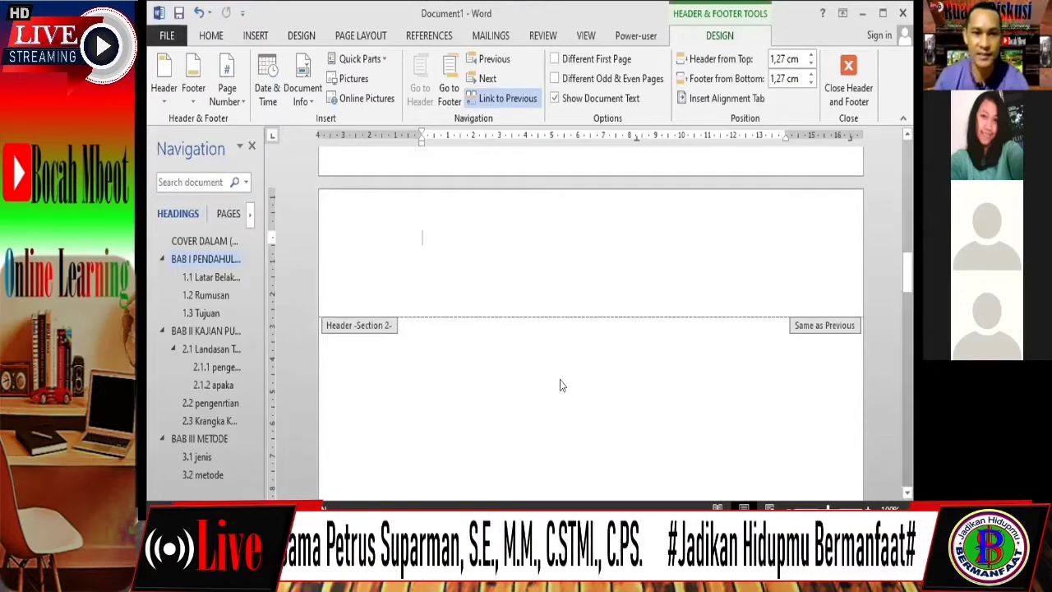
double_click(603, 392)
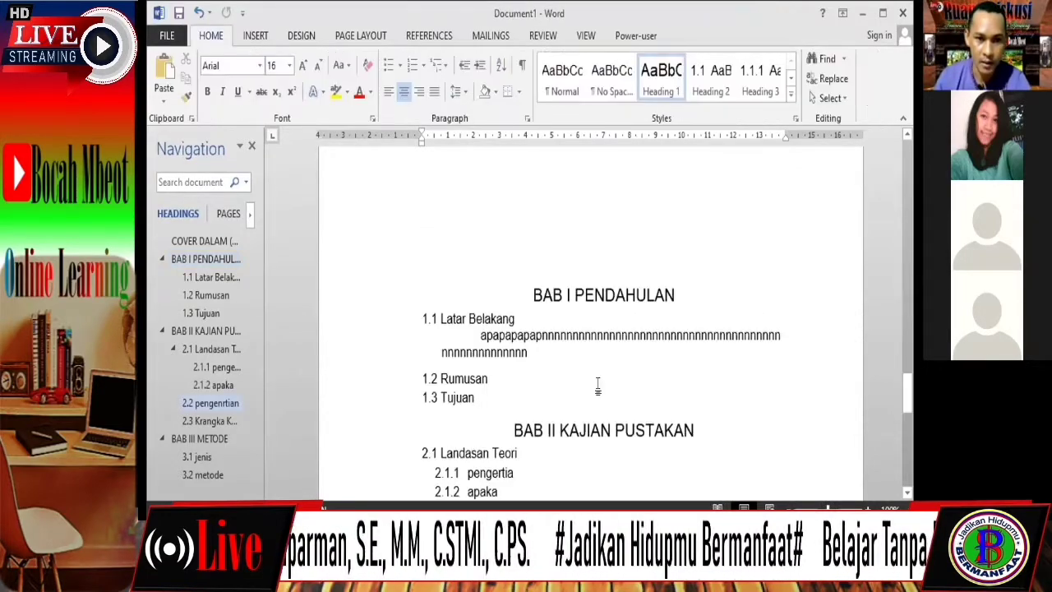
Insert breaks directly before the BAB II KAJIAN PUSTAKAN and BAB III METODE headings so each chapter starts on a new page
scroll(605, 279, "up", 5)
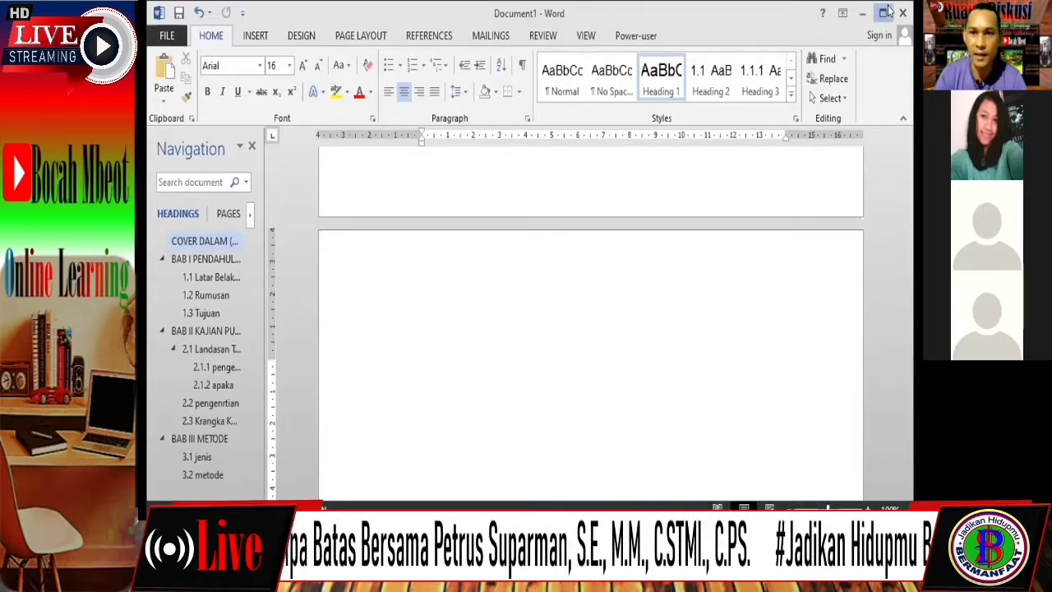
scroll(632, 406, "down", 10)
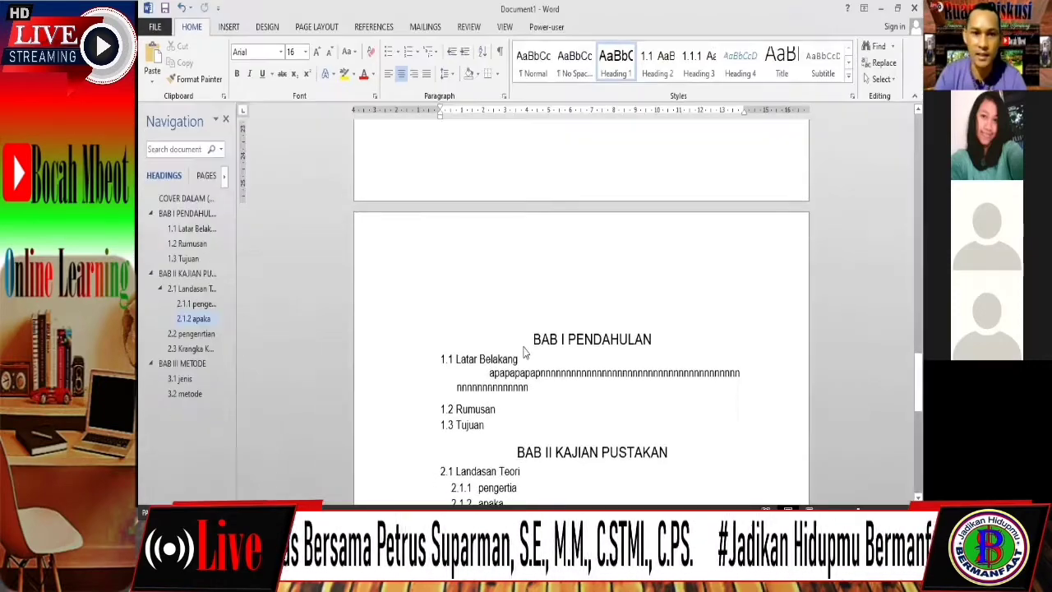
scroll(526, 352, "down", 3)
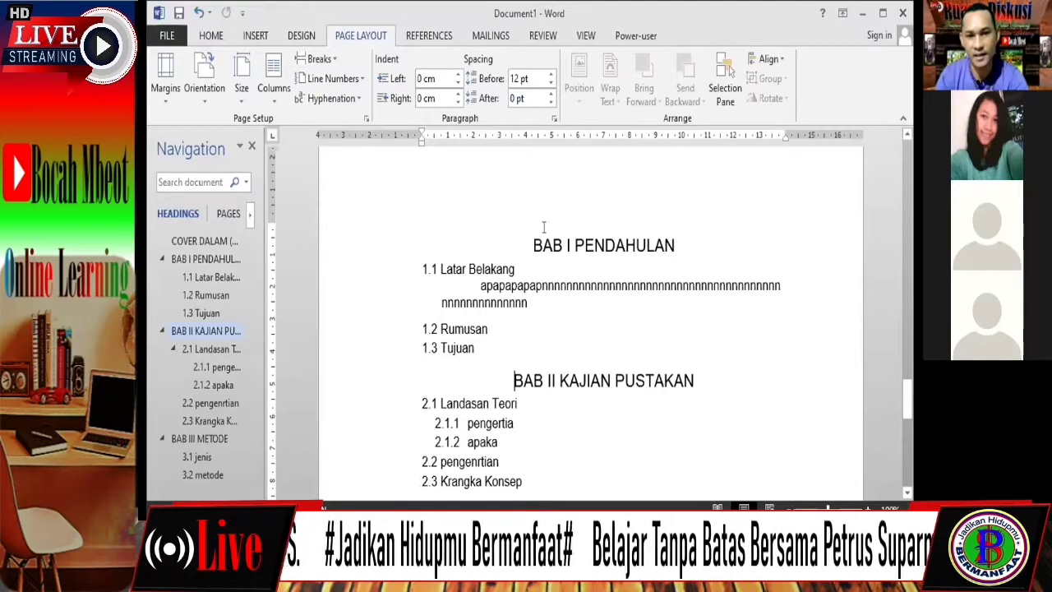
scroll(545, 230, "down", 5)
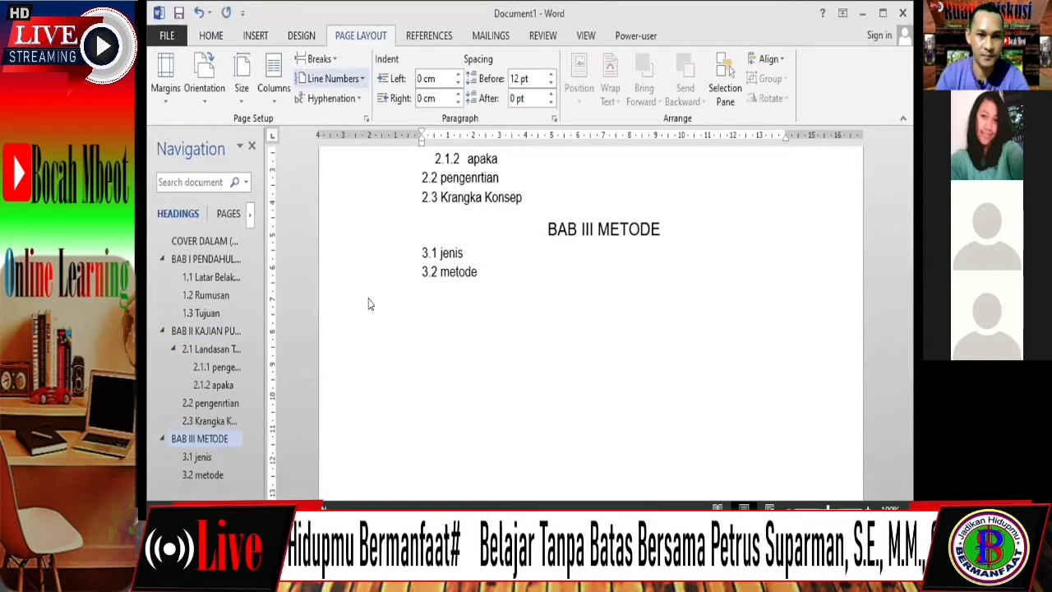
key("ctrl+Return")
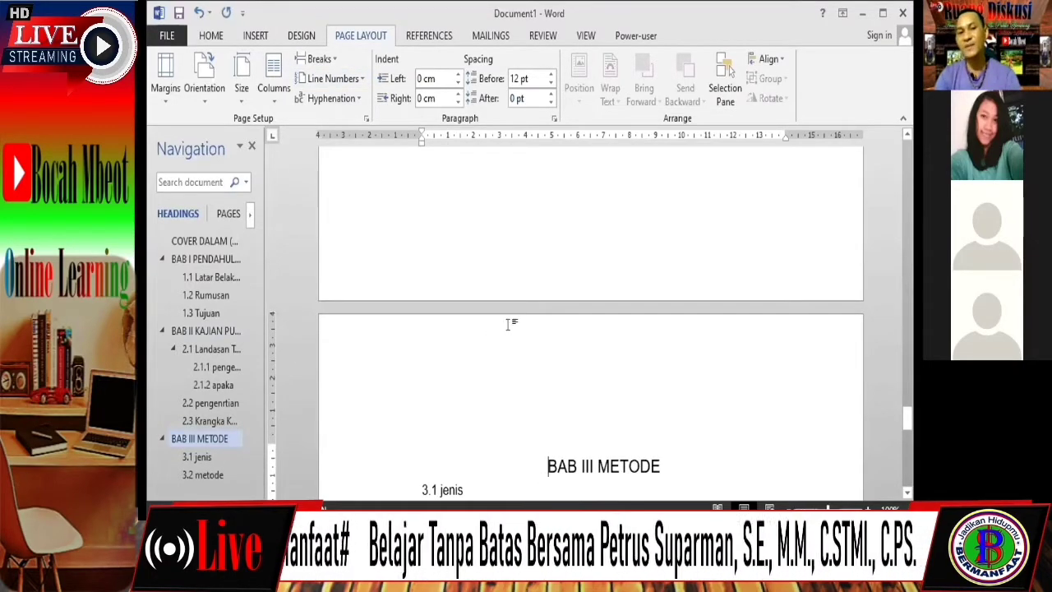
Insert a Next Page section break after the 2.3 Krangka Konsep heading and check the new blank page
scroll(508, 323, "up", 8)
scroll(509, 323, "down", 1)
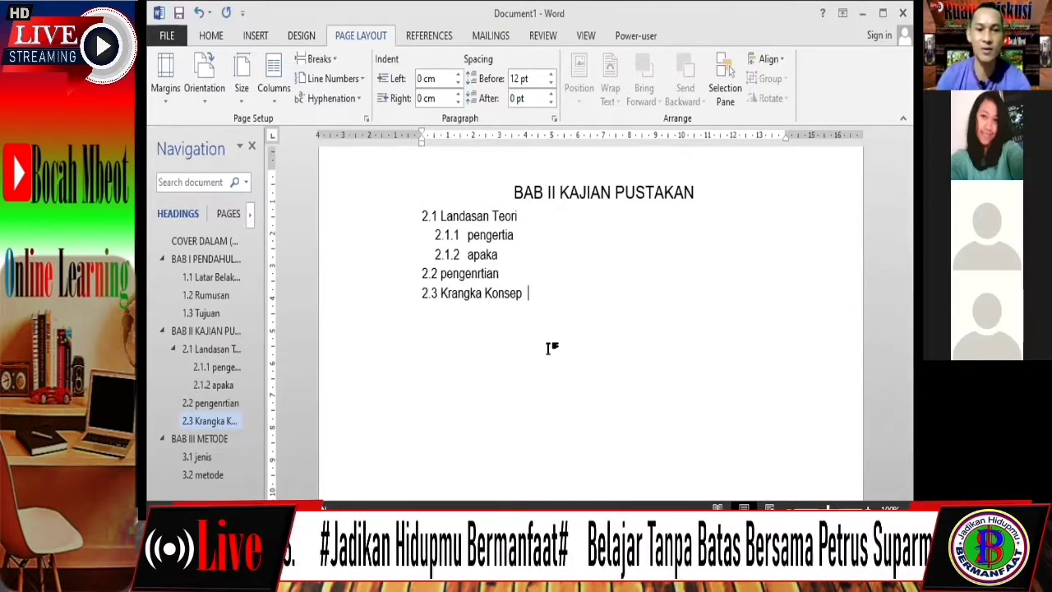
key("Return")
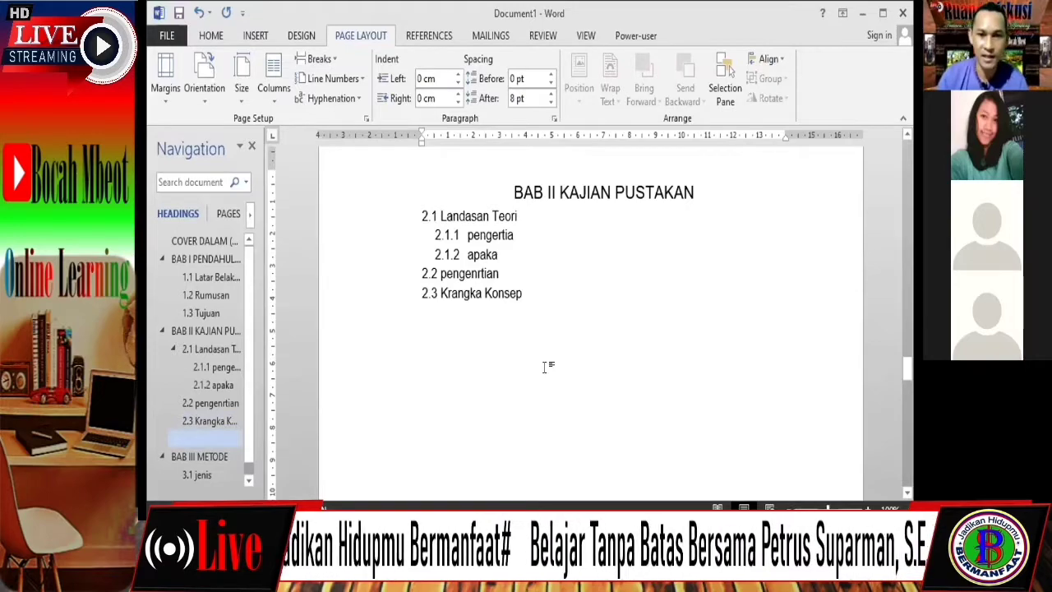
key("BackSpace")
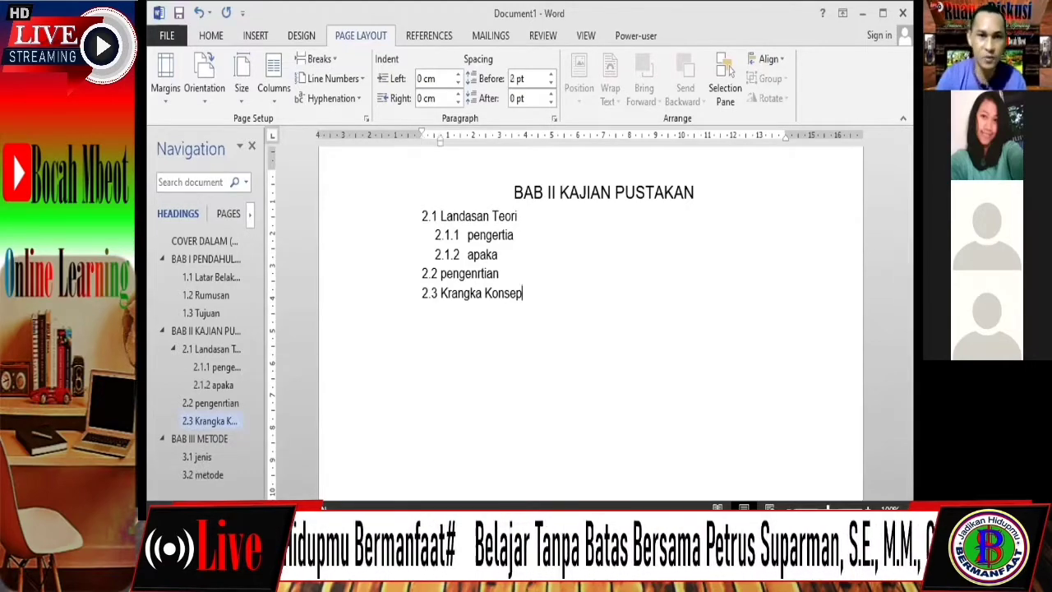
left_click(326, 63)
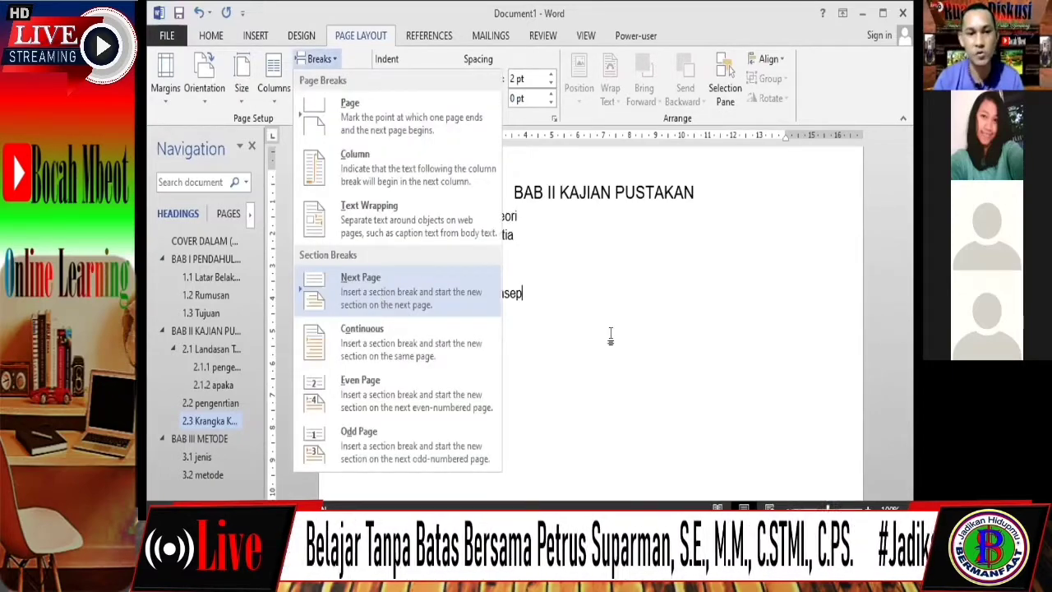
key("Return")
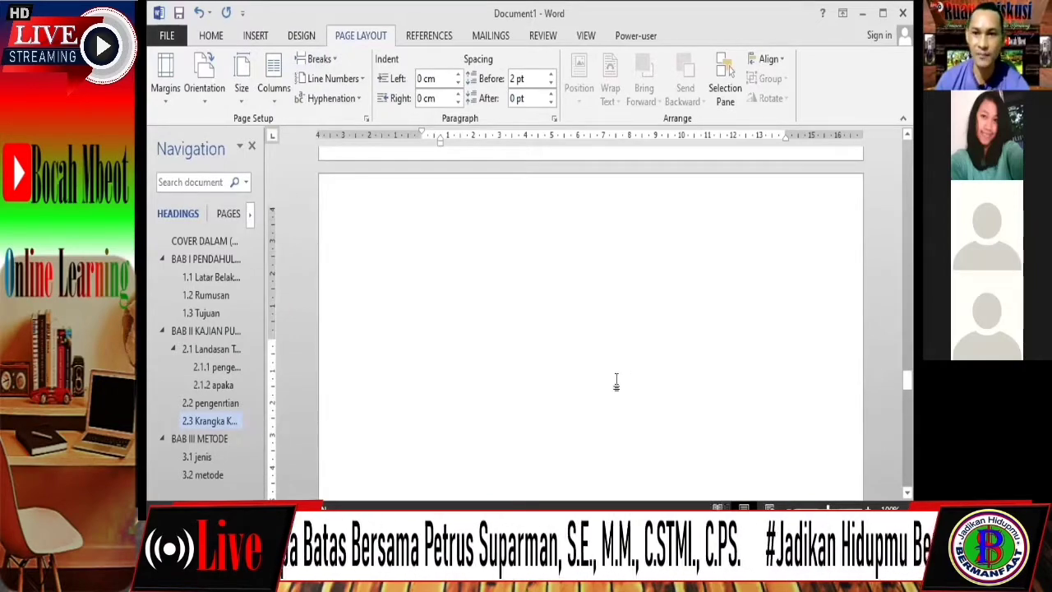
scroll(621, 379, "up", 5)
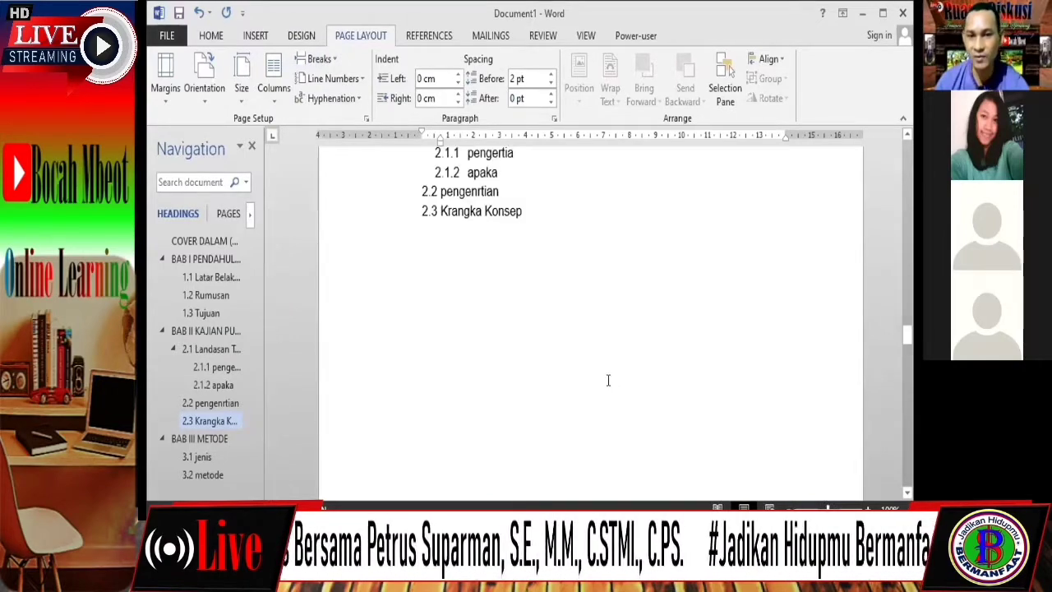
scroll(609, 382, "down", 5)
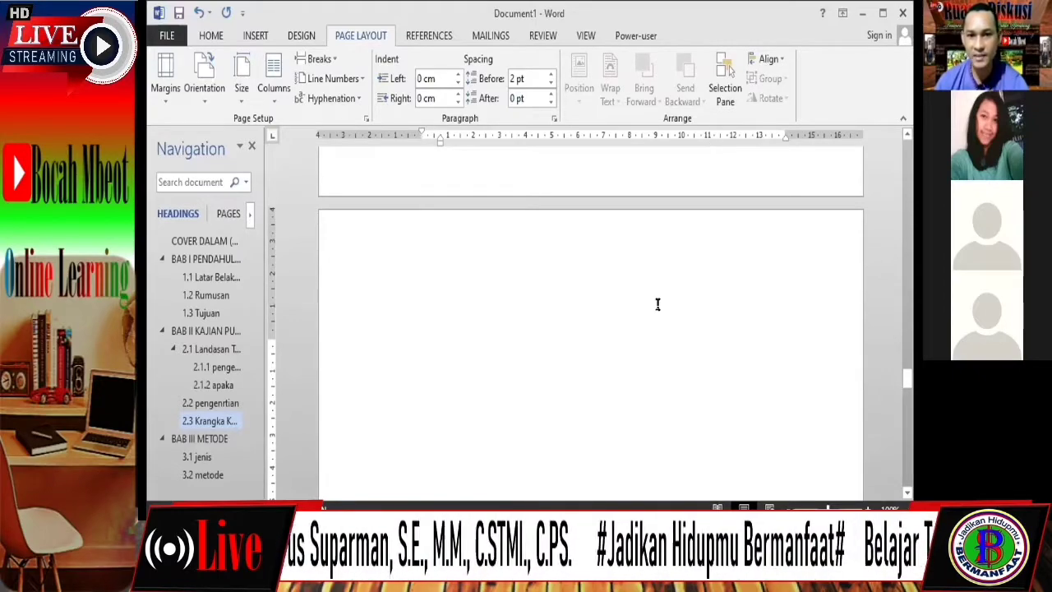
Set the blank page section following 2.3 Krangka Konsep to Landscape orientation
left_click(204, 103)
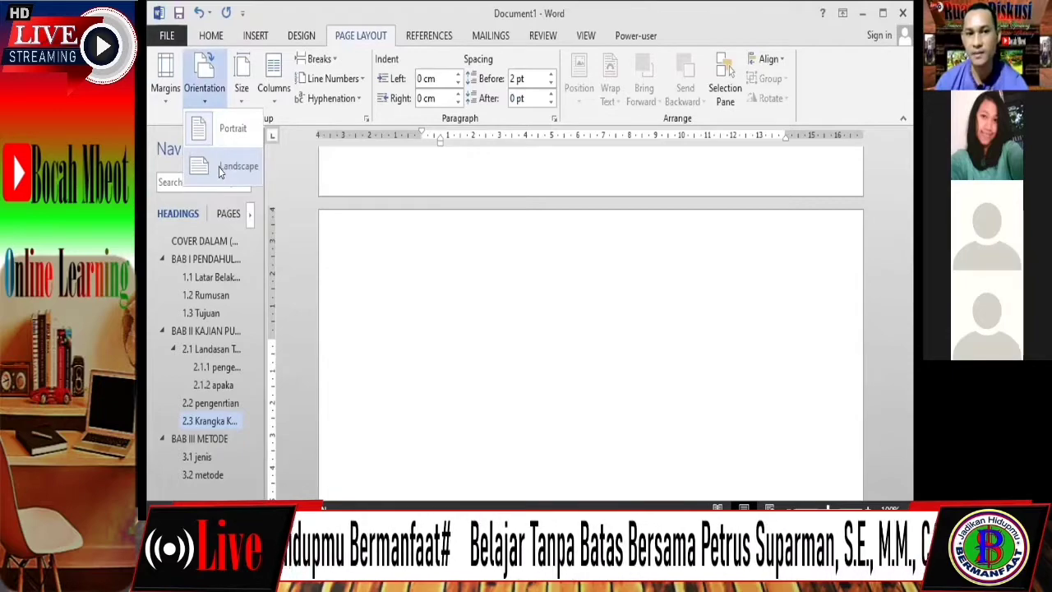
left_click(224, 167)
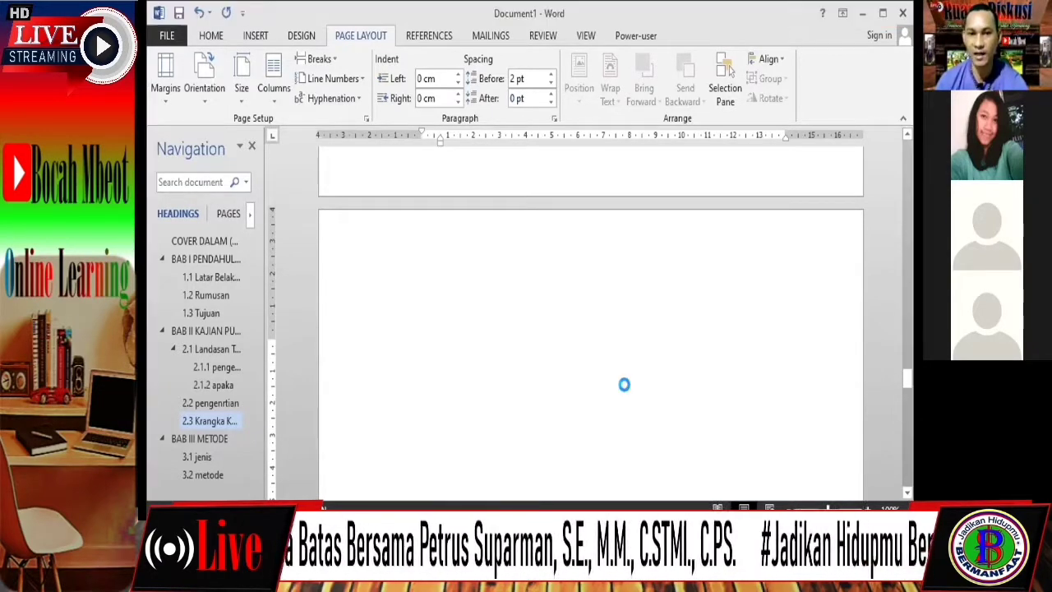
scroll(628, 405, "up", 5)
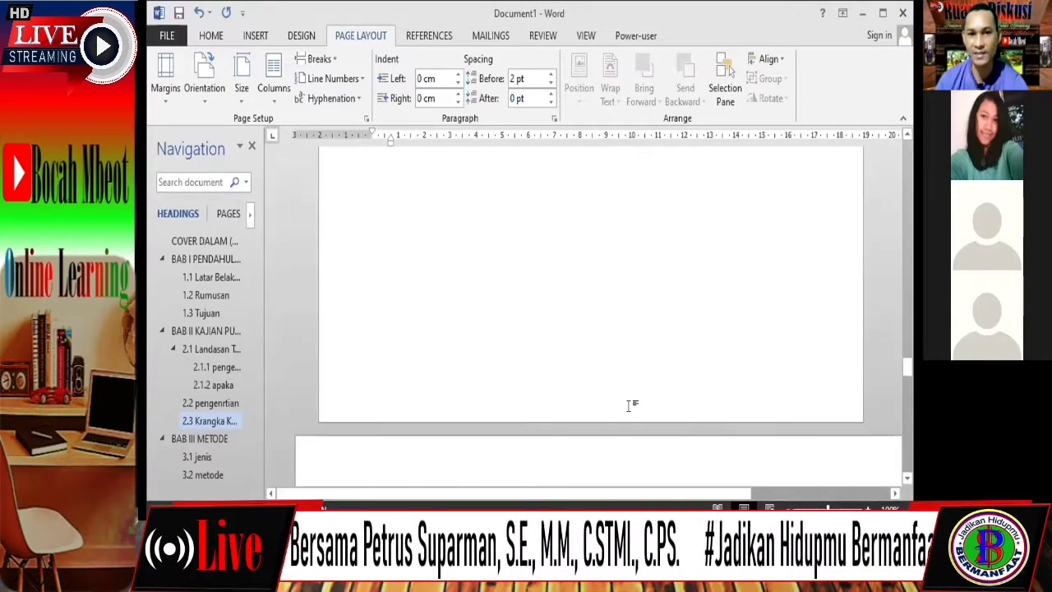
scroll(630, 404, "up", 1)
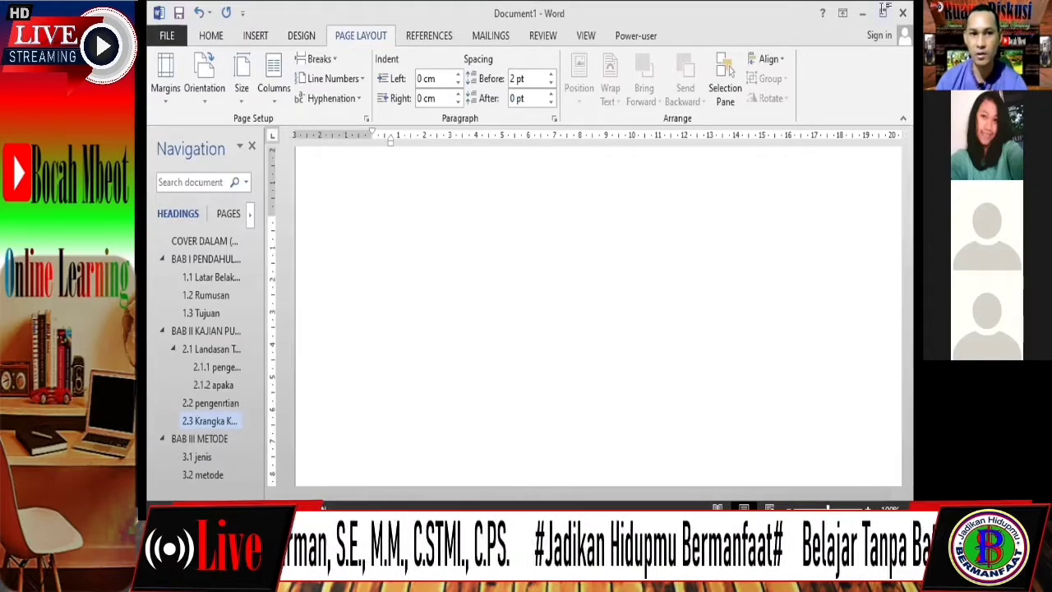
Maximize the window and compare the orientation of the pages before and after the landscape page, through BAB III METODE
left_click(883, 12)
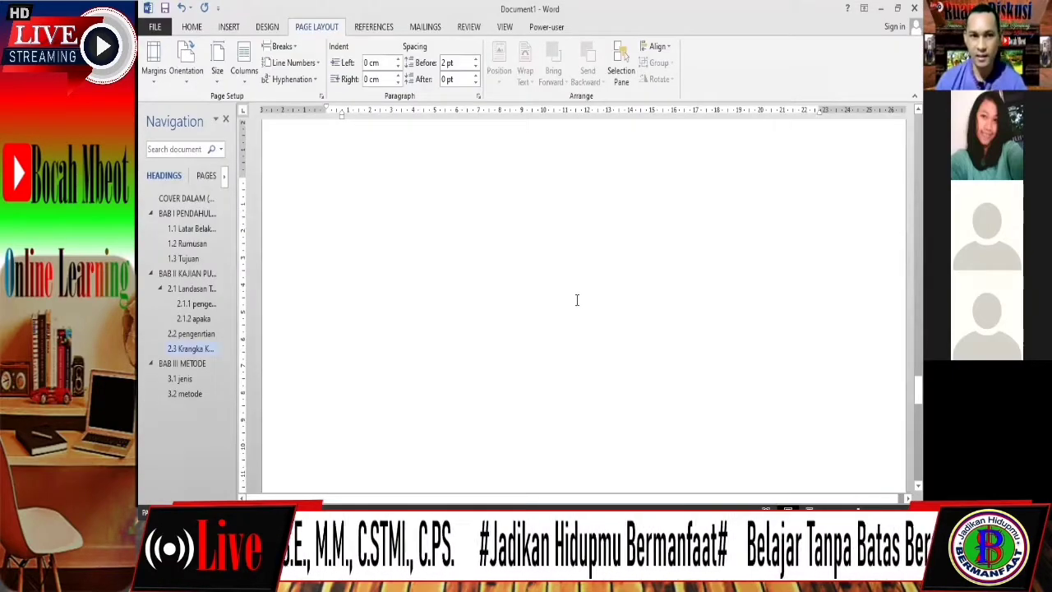
scroll(578, 300, "up", 3)
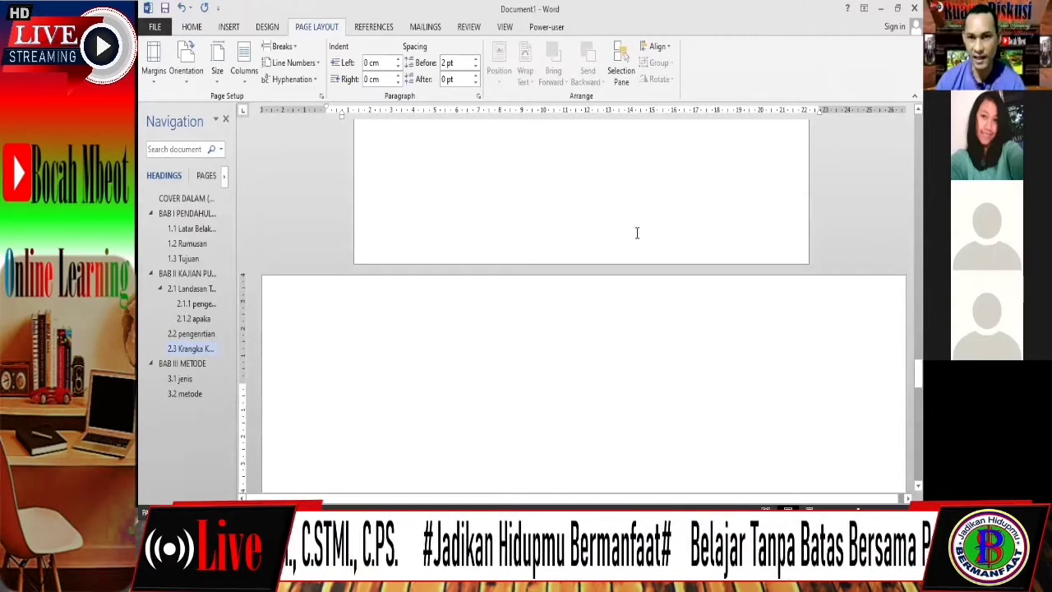
scroll(630, 247, "up", 3)
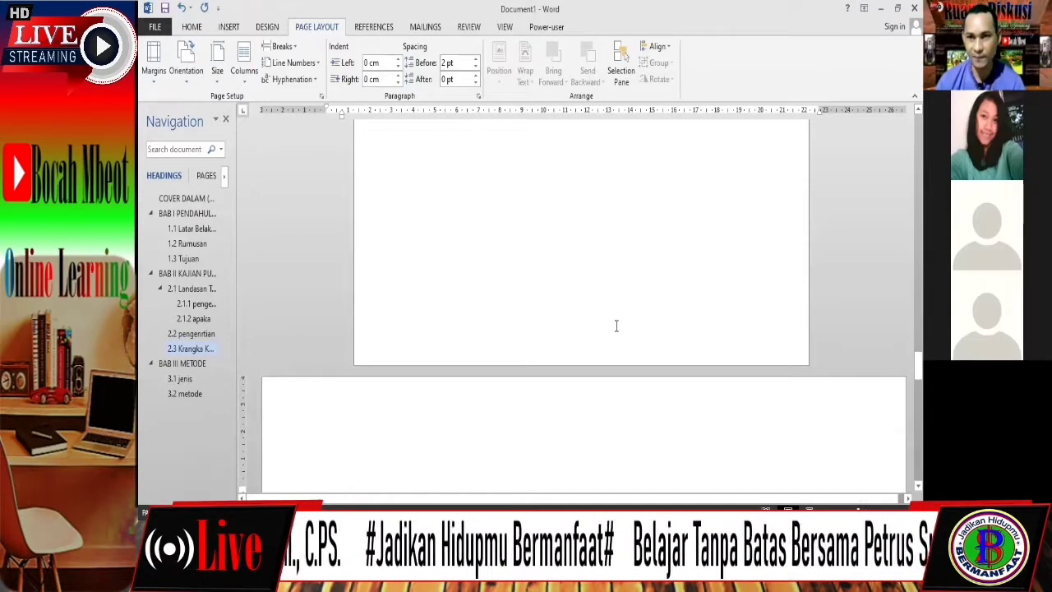
scroll(616, 325, "down", 15)
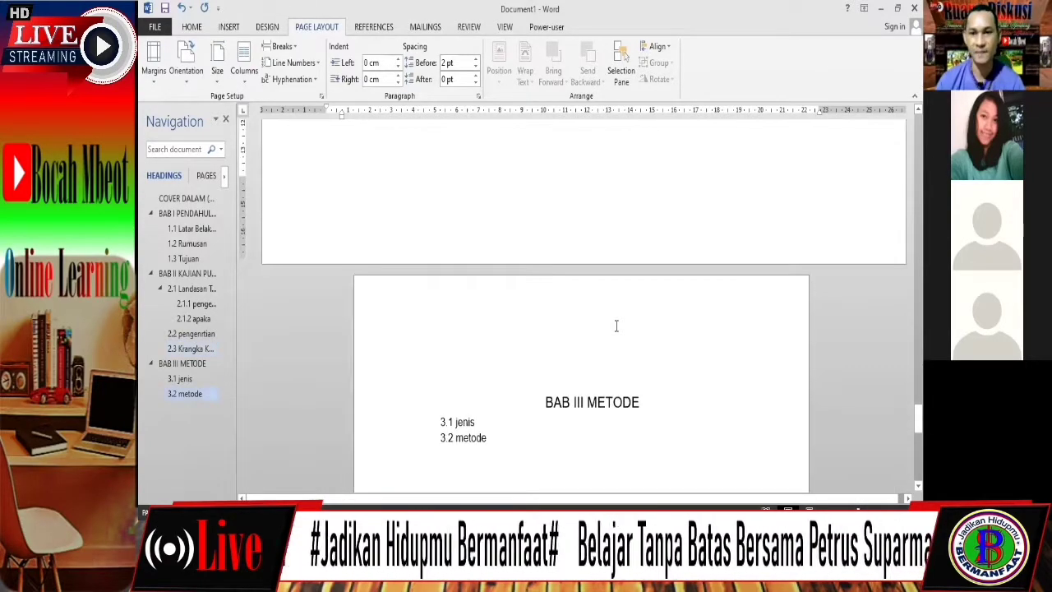
scroll(616, 326, "down", 3)
scroll(615, 333, "down", 5)
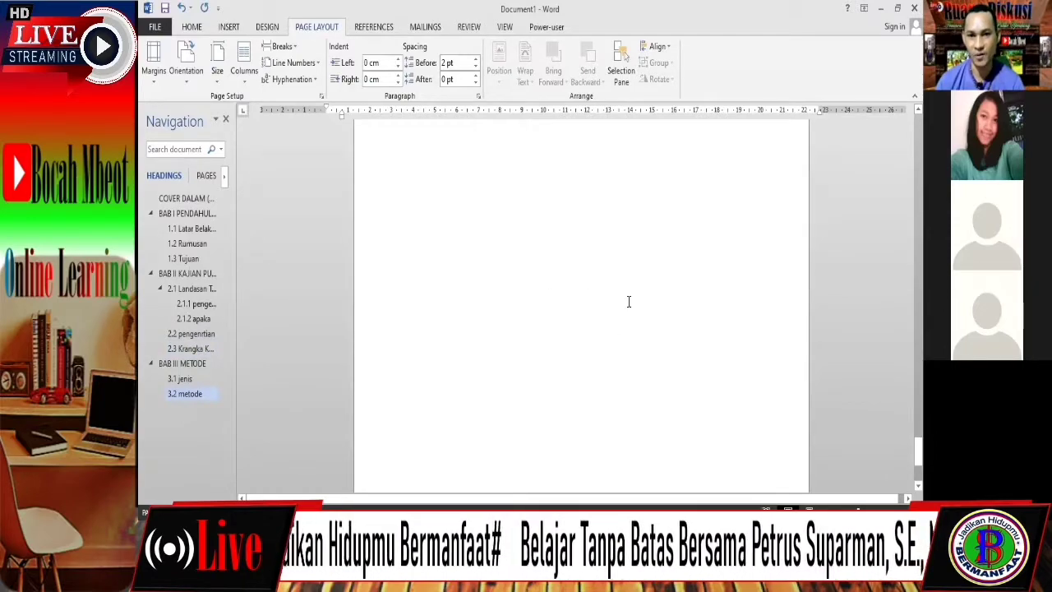
scroll(625, 288, "up", 3)
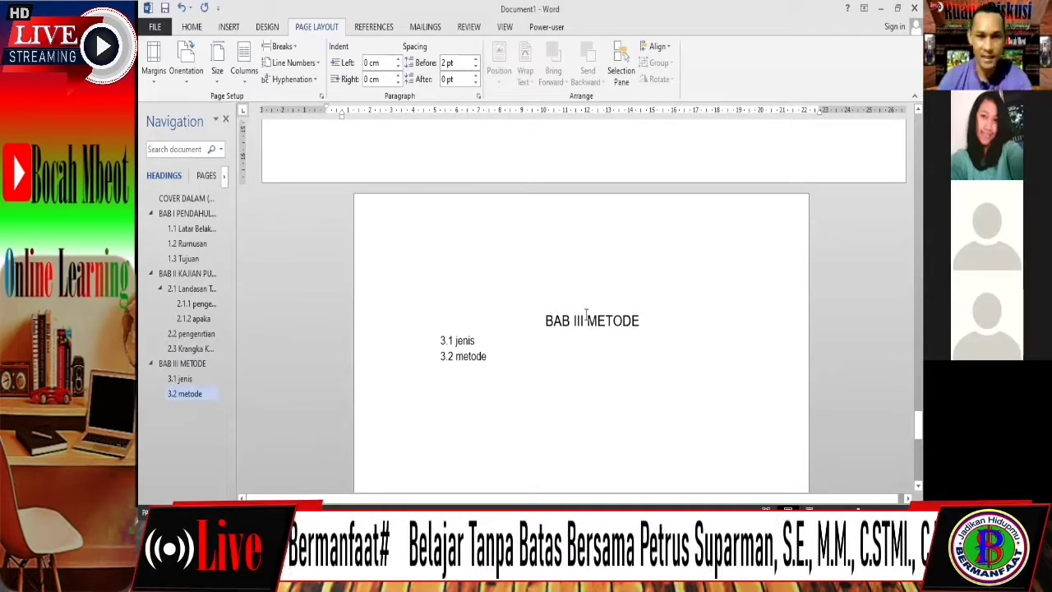
Delete the empty line below 3.2 metode and insert a break that starts a new page after it
scroll(587, 319, "down", 3)
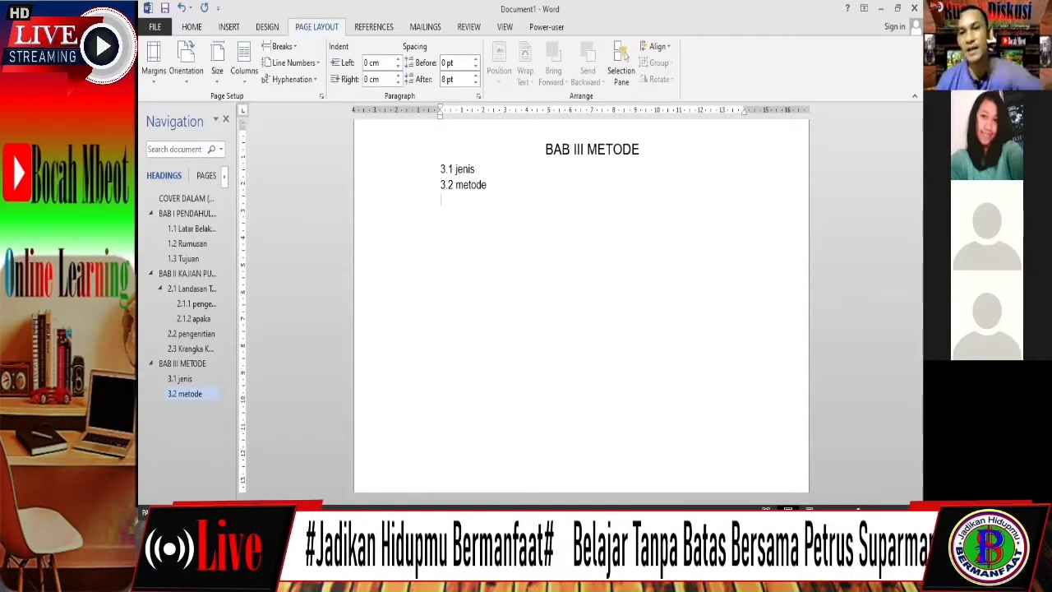
key("BackSpace")
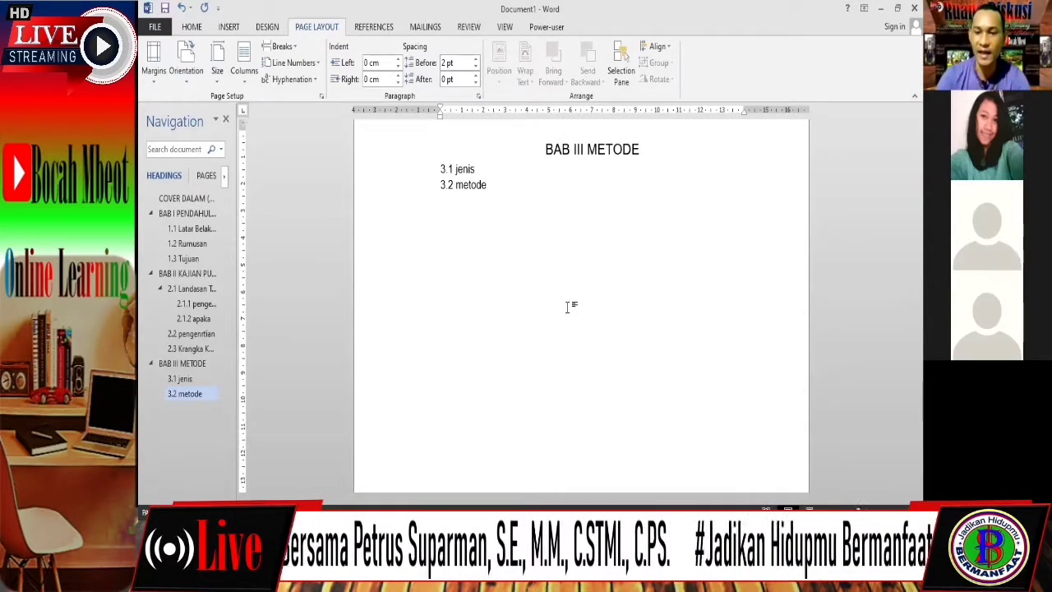
scroll(567, 307, "down", 8)
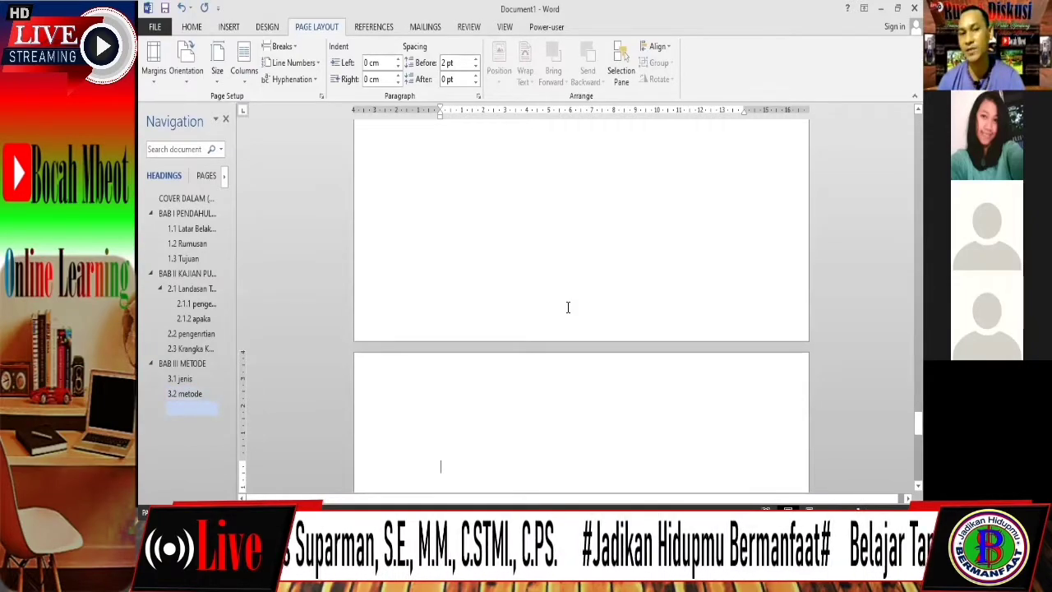
double_click(558, 401)
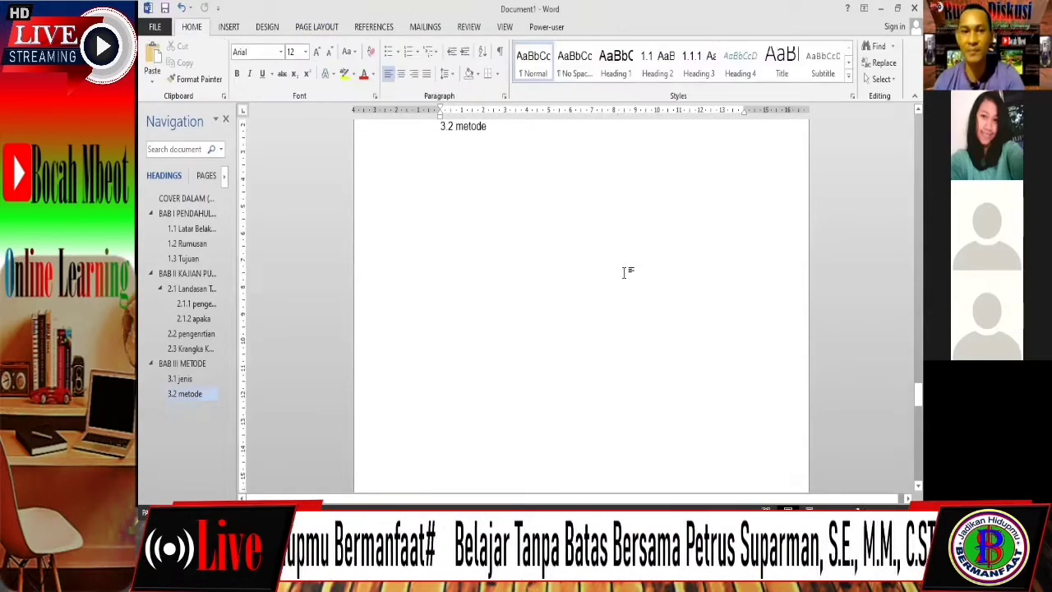
key("Escape")
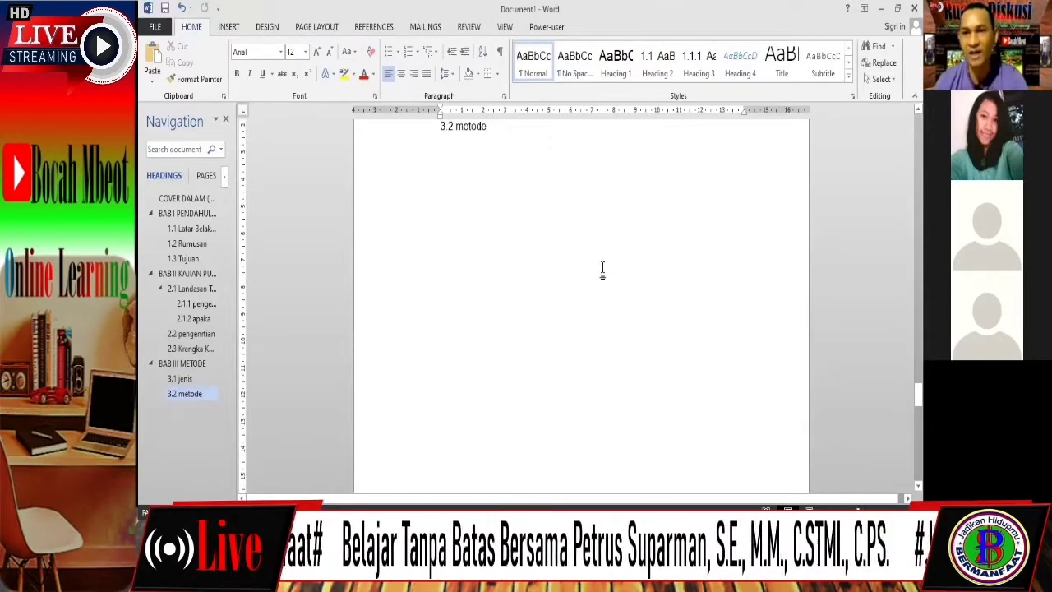
Insert a page break below 2.3 Krangka Konsep to add another portrait page ahead of the landscape page
scroll(602, 296, "up", 5)
scroll(603, 350, "up", 5)
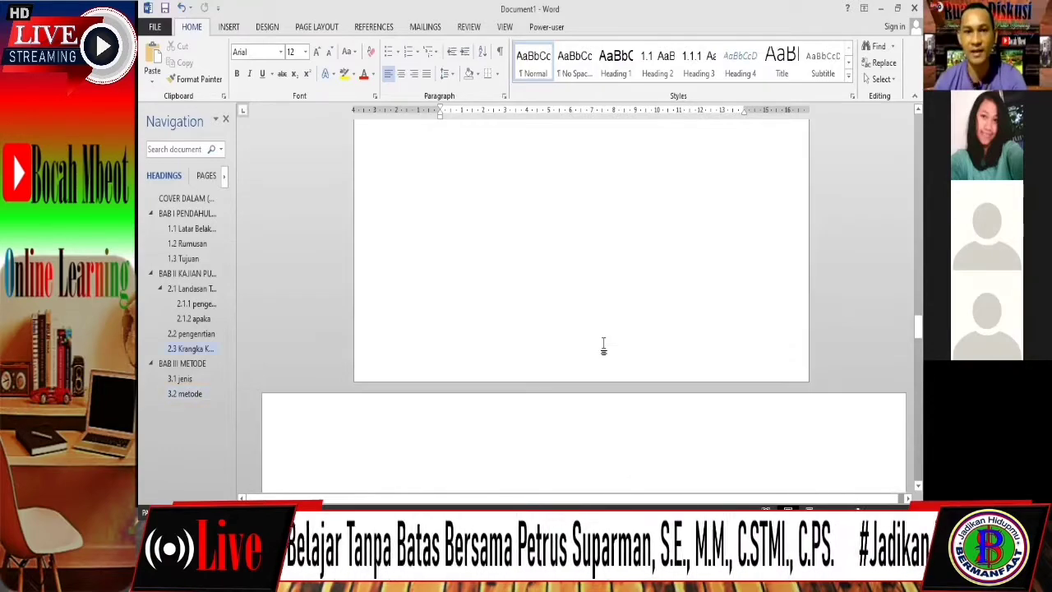
left_click(622, 355)
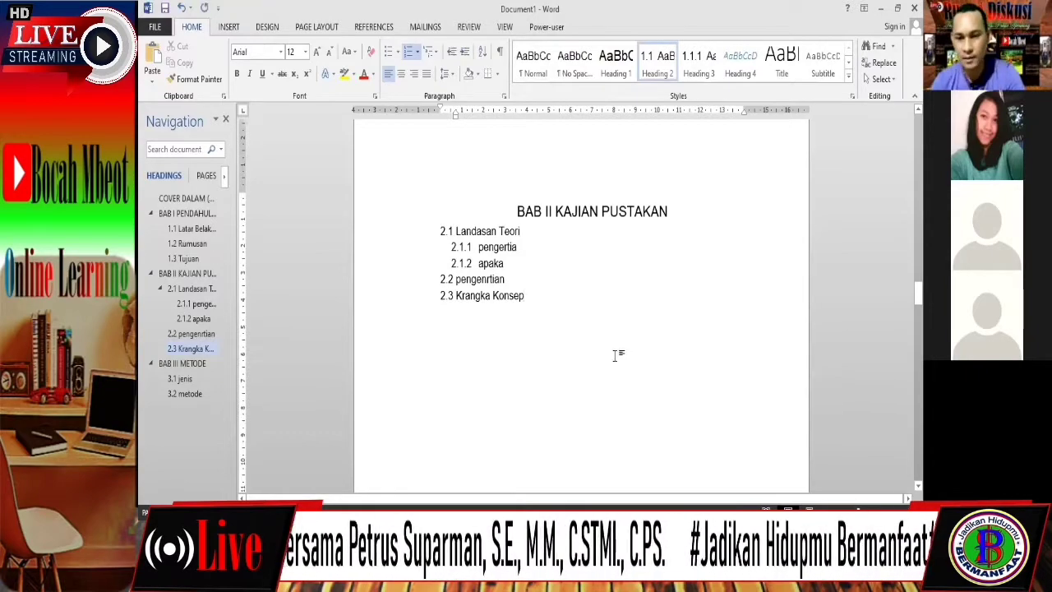
key("ctrl+Return")
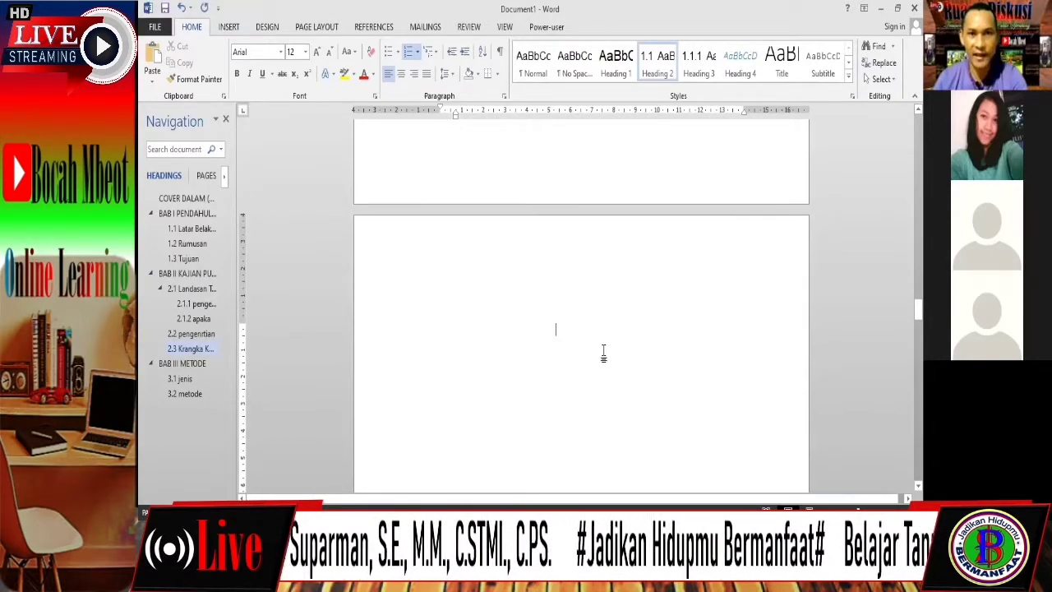
Review the pages from BAB II back to the cover and place the cursor in the COVER DALAM title
scroll(610, 347, "up", 5)
scroll(608, 343, "up", 5)
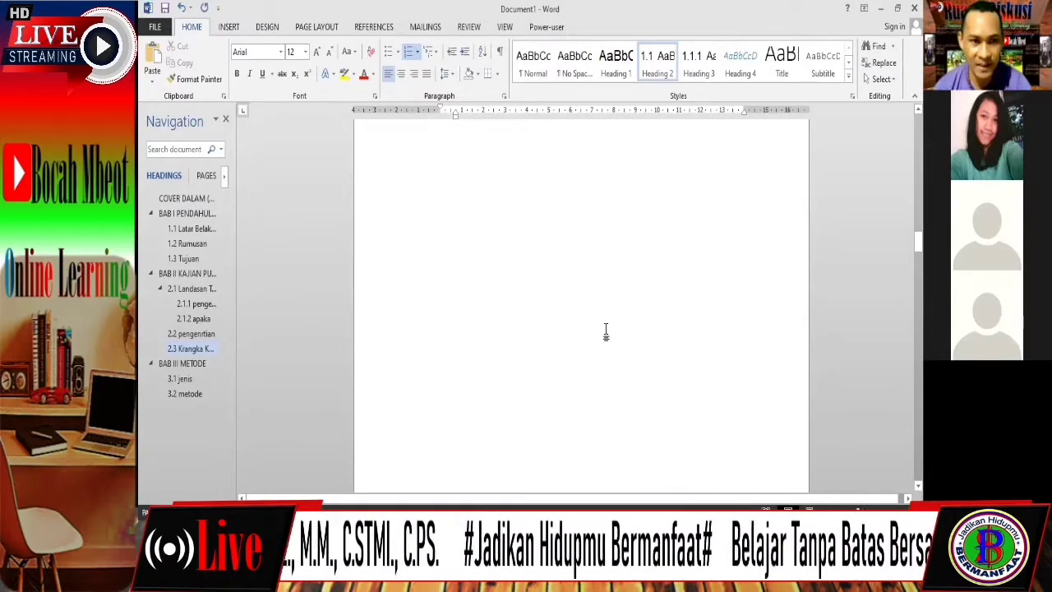
scroll(607, 333, "up", 5)
scroll(608, 331, "up", 5)
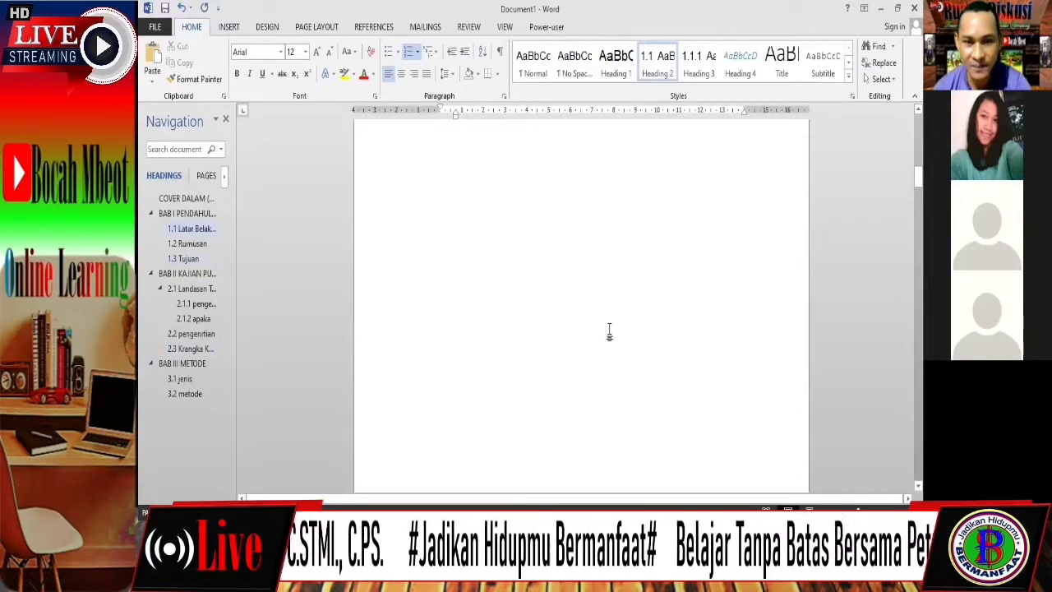
scroll(609, 333, "down", 1)
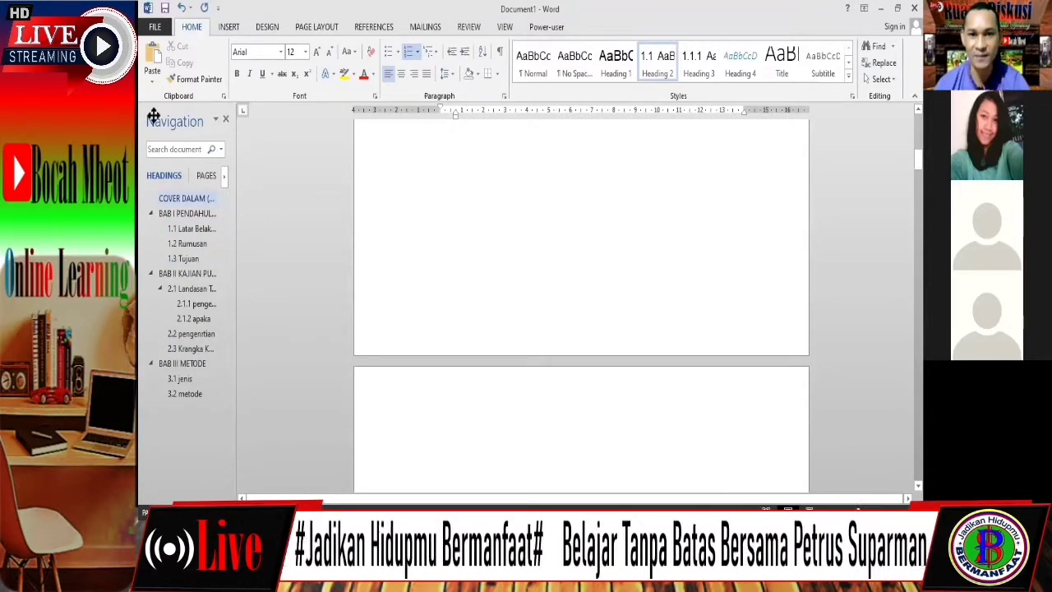
scroll(608, 324, "up", 7)
left_click(190, 216)
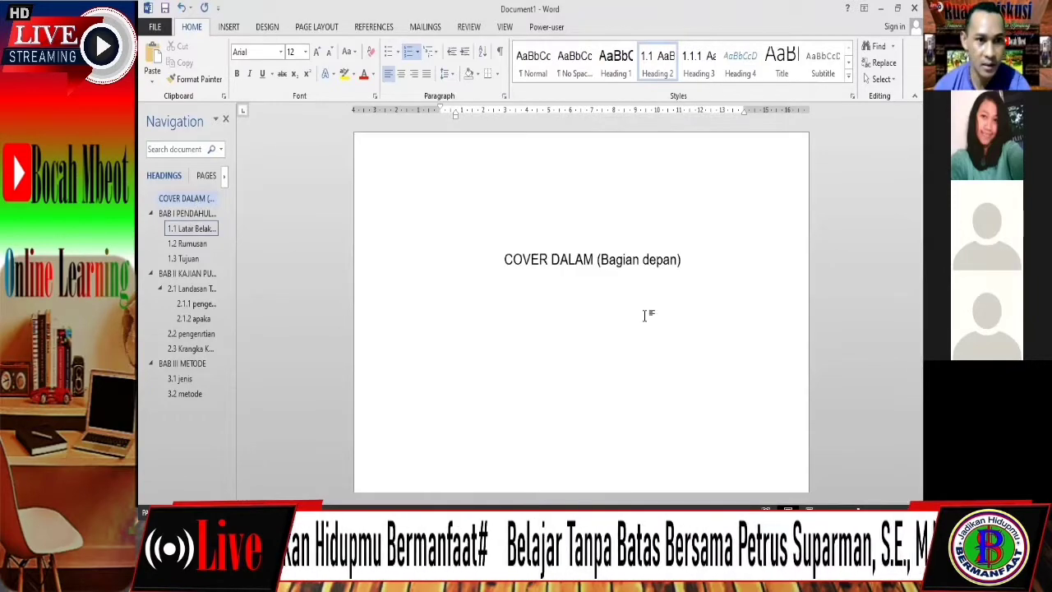
left_click(596, 259)
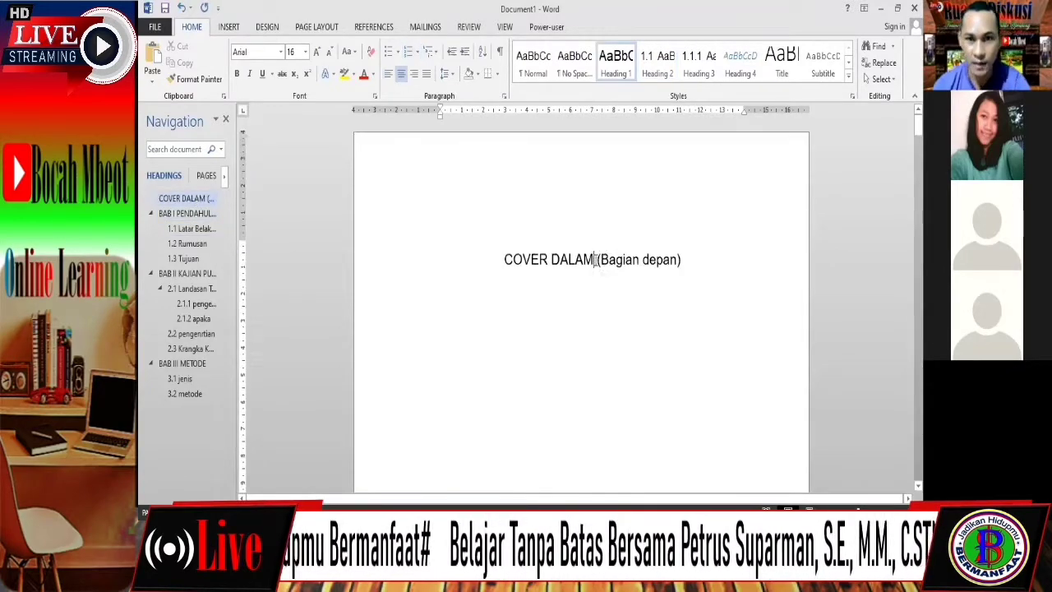
Change DALAM to DEPAN in the cover title so that it reads COVER DEPAN (Bagian depan)
key("BackSpace")
key("BackSpace")
key("BackSpace")
key("BackSpace")
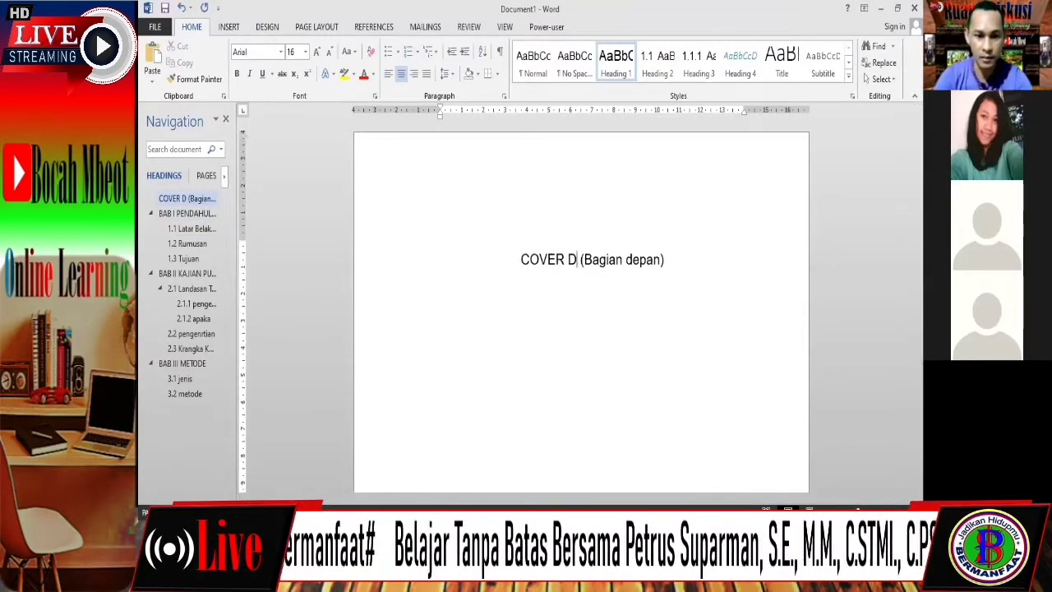
type("EPAM")
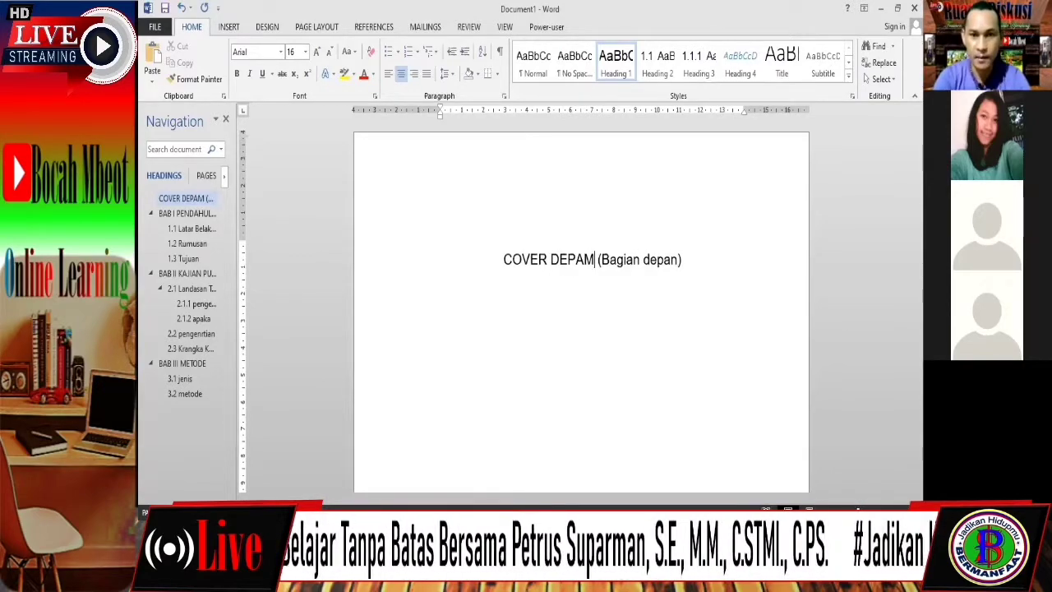
key("BackSpace")
type("N")
Insert a page break after the cover title and enter COVER DALAM as the heading of the new page
scroll(586, 409, "down", 3)
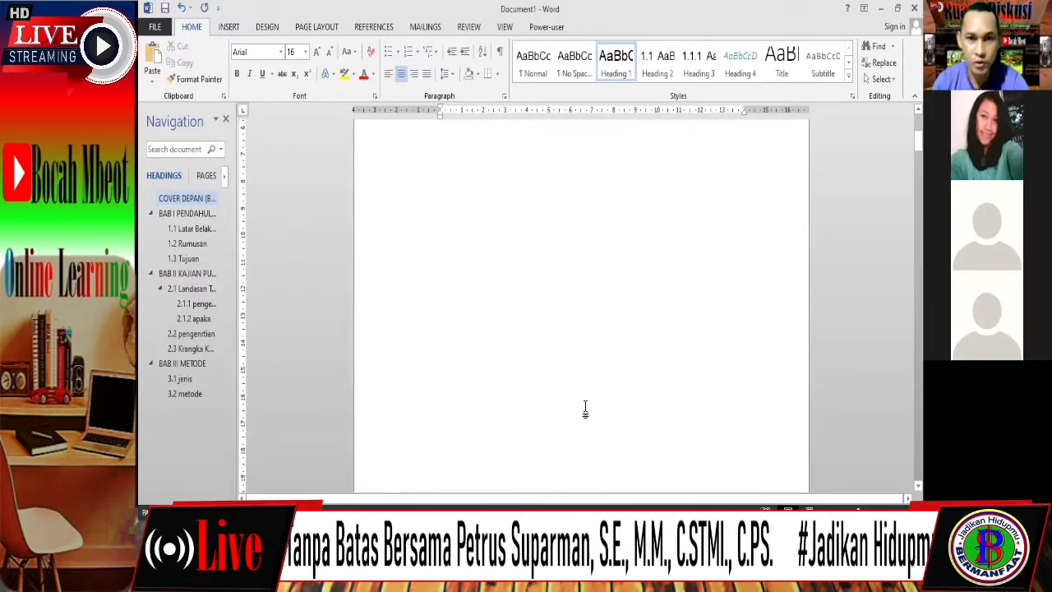
key("ctrl+Return")
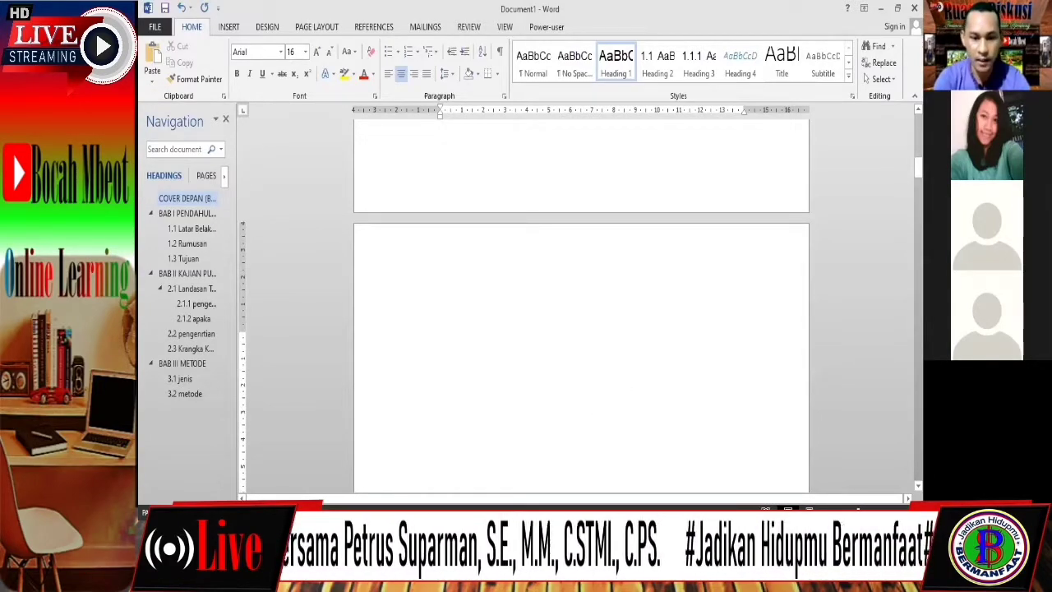
type("COVER")
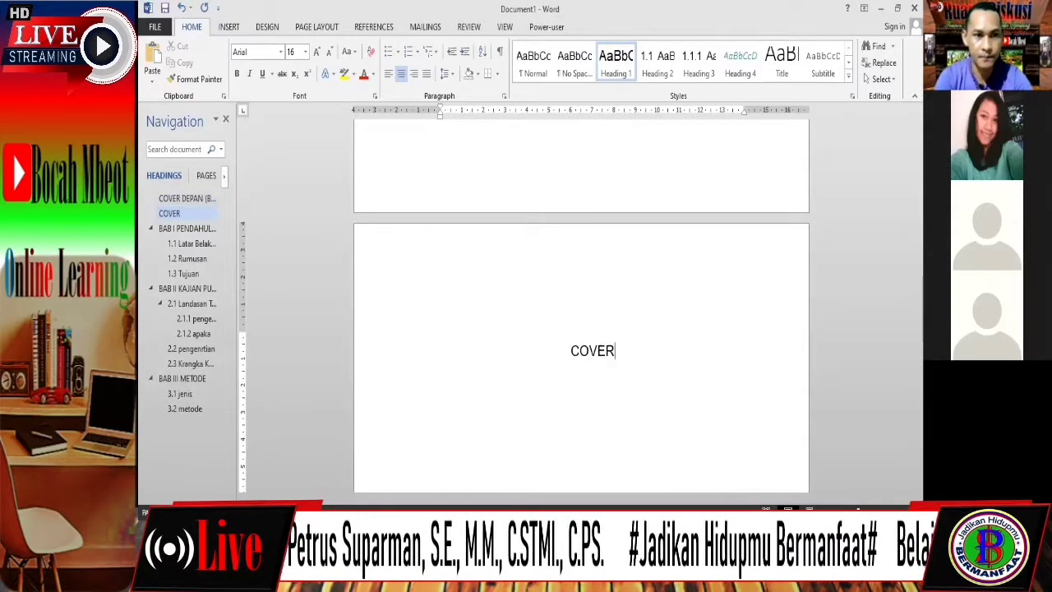
type(" DALAM")
left_click(618, 413)
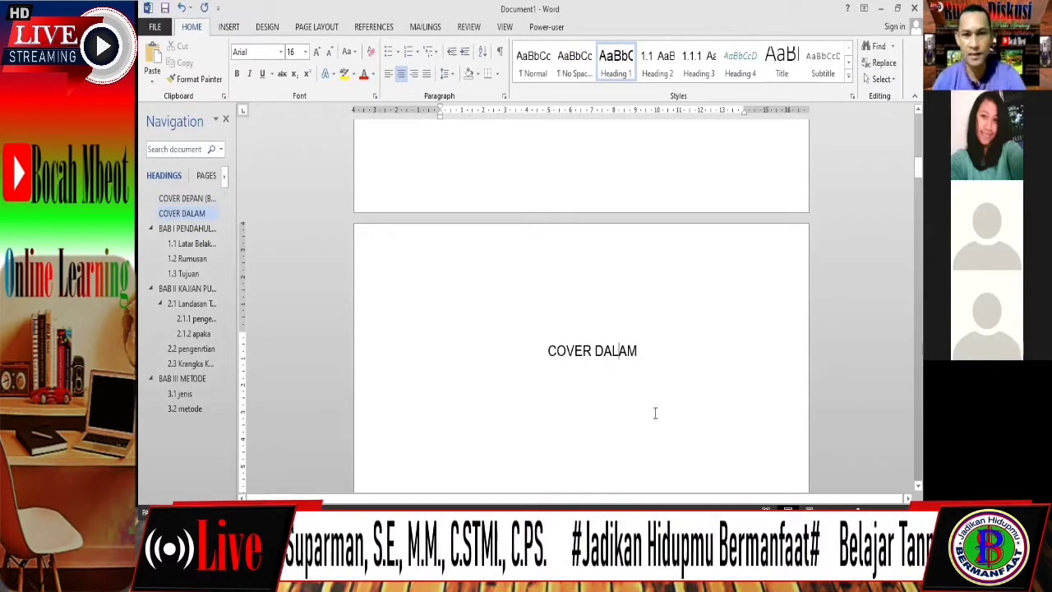
left_click(666, 373)
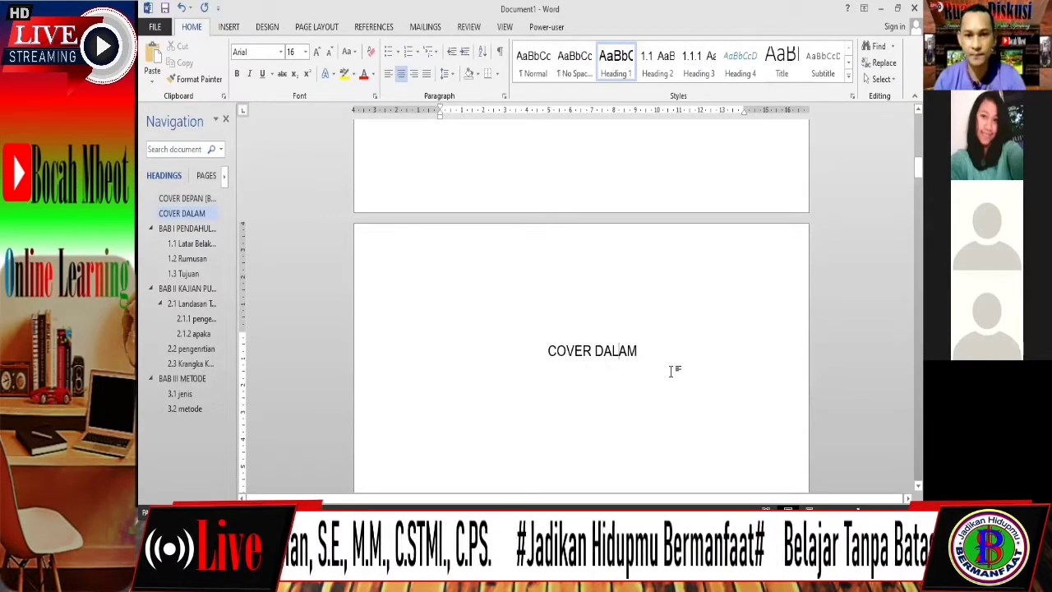
Review the order and layout of the pages from COVER DALAM through BAB I PENDAHULAN
scroll(667, 374, "down", 10)
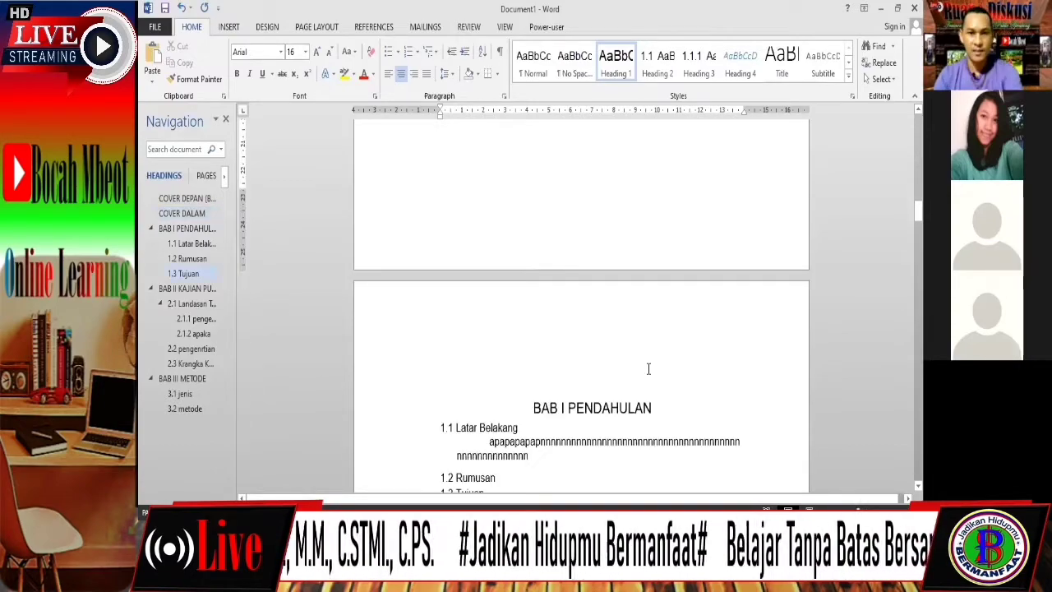
left_click(623, 344)
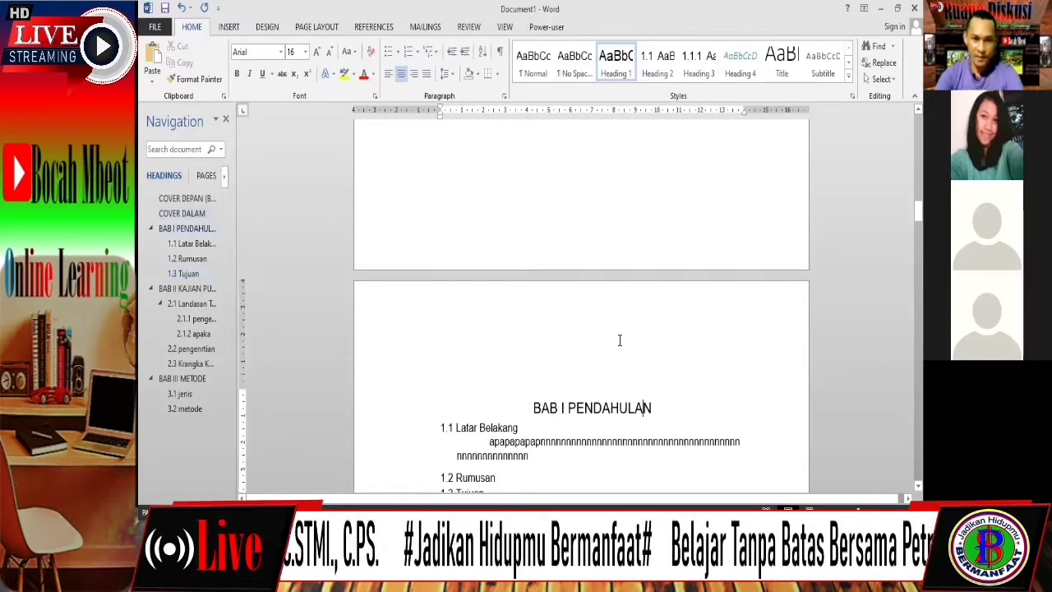
key("Left")
key("Left")
key("Left")
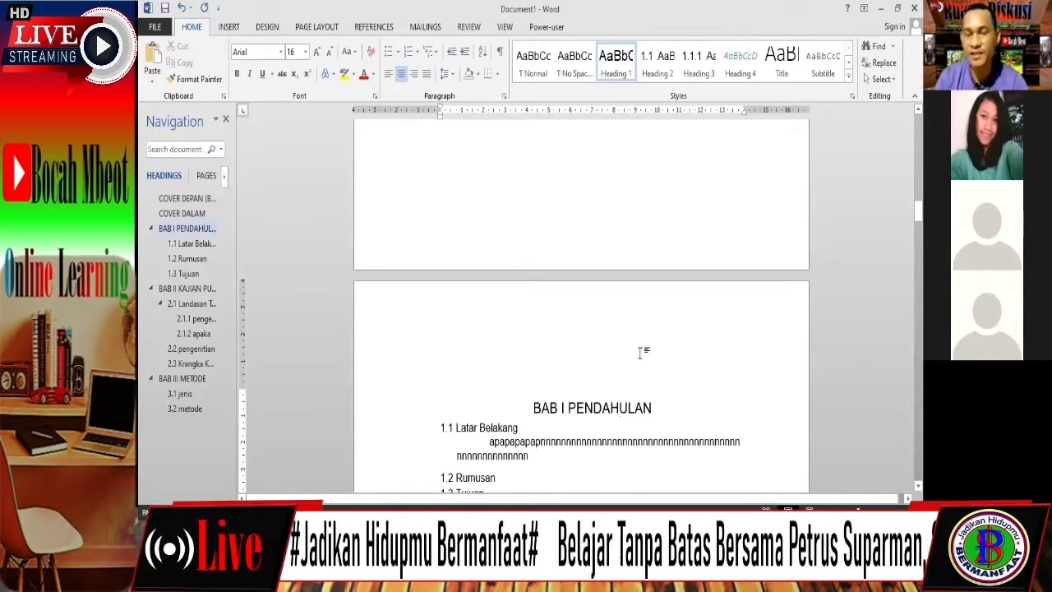
scroll(682, 296, "up", 10)
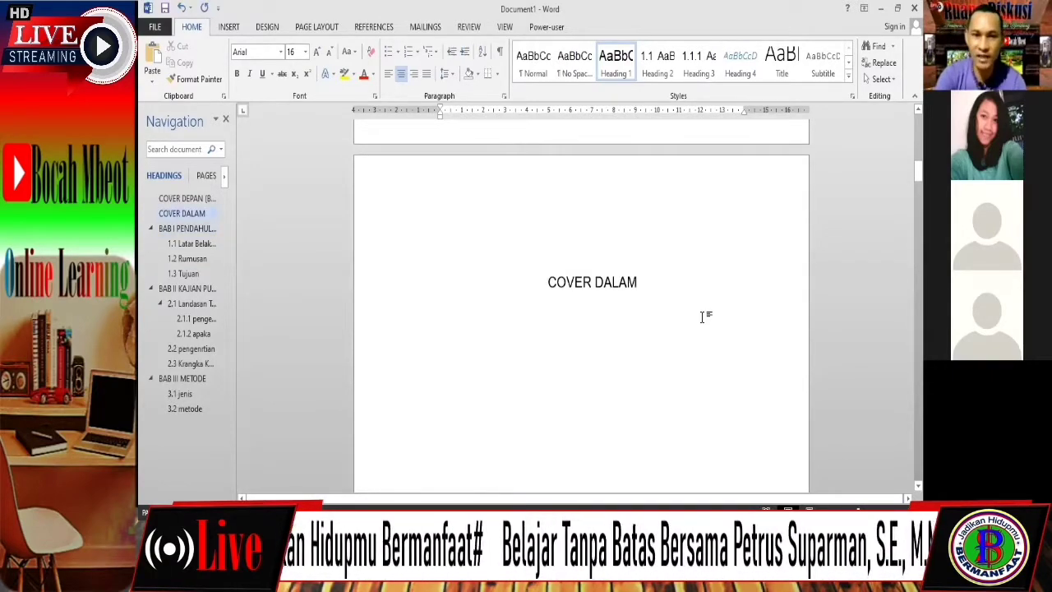
left_click(703, 317)
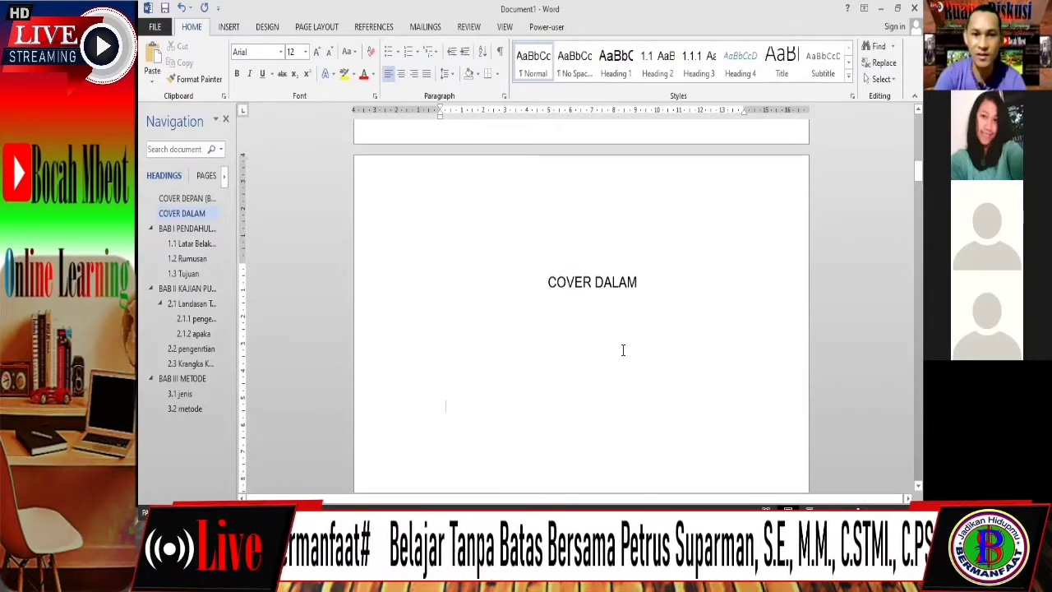
scroll(624, 351, "down", 10)
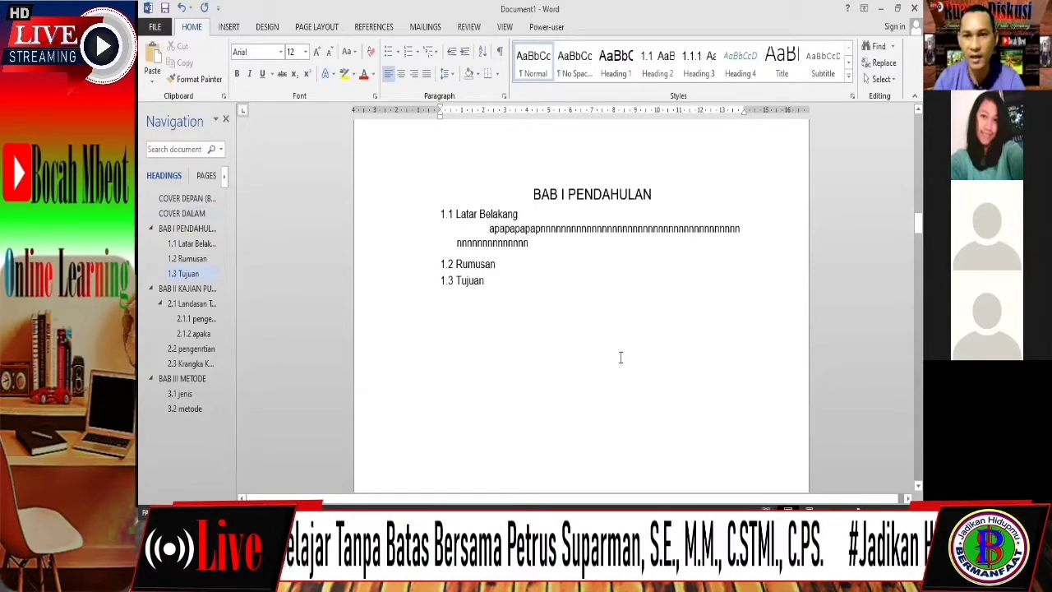
scroll(620, 357, "up", 8)
scroll(621, 357, "down", 5)
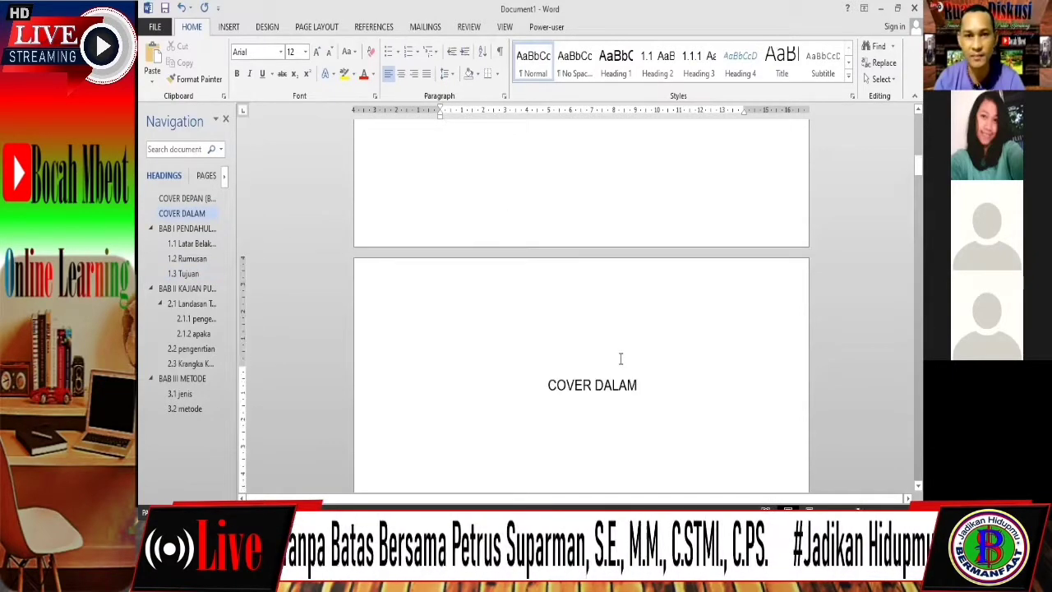
scroll(446, 468, "down", 3)
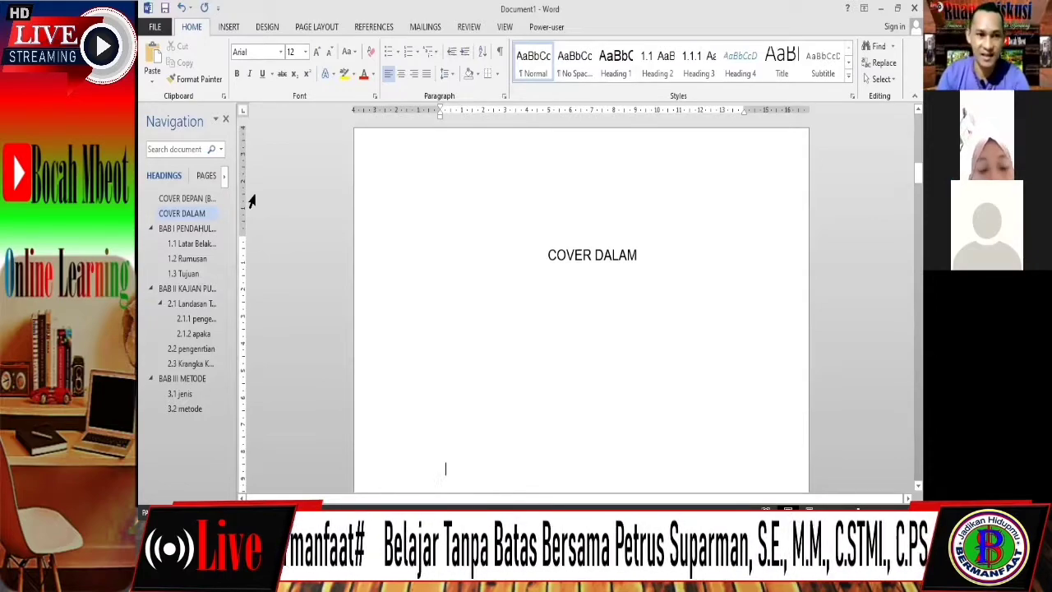
Go to the BAB I PENDAHULAN heading and add an empty line between it and 1.1 Latar Belakang
left_click(189, 228)
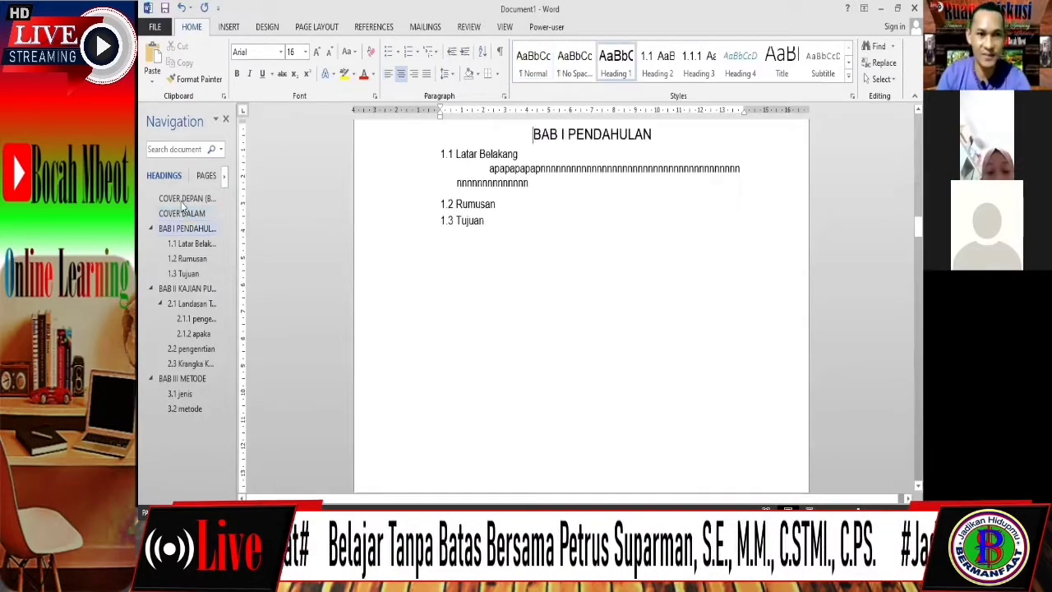
left_click(187, 200)
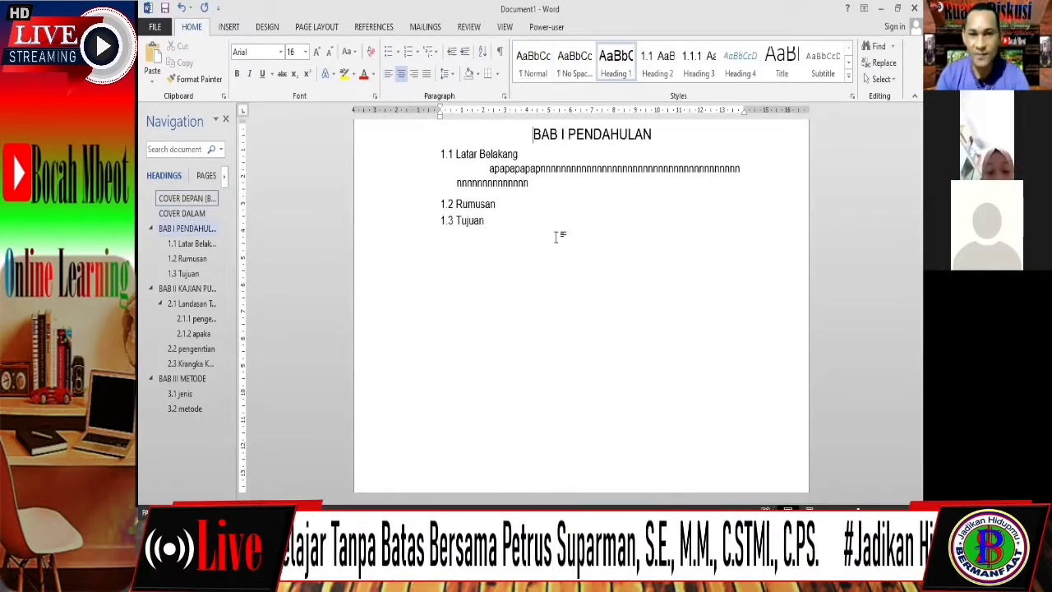
left_click(187, 229)
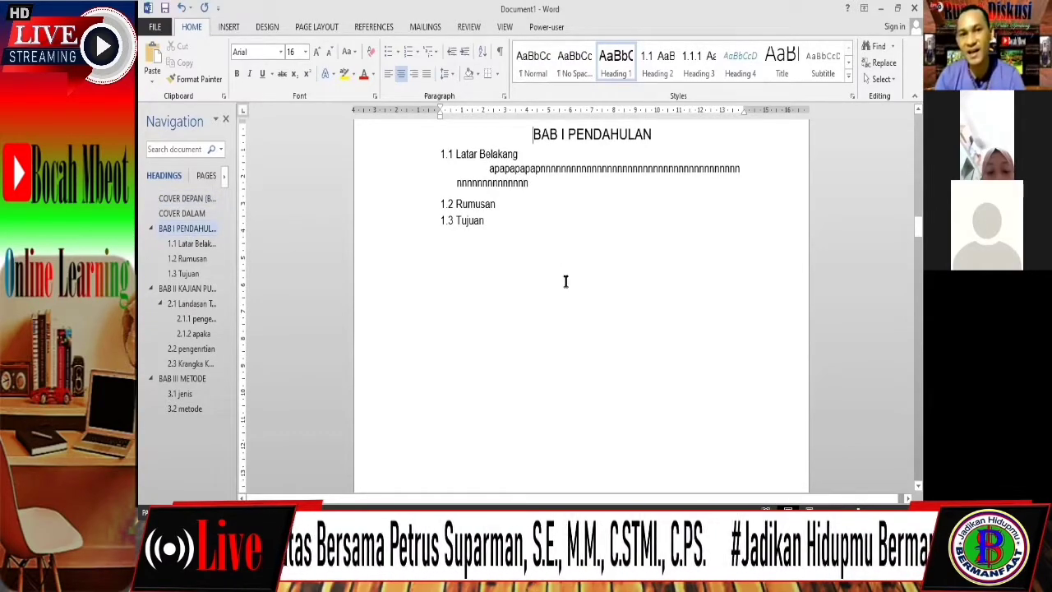
scroll(566, 281, "up", 1)
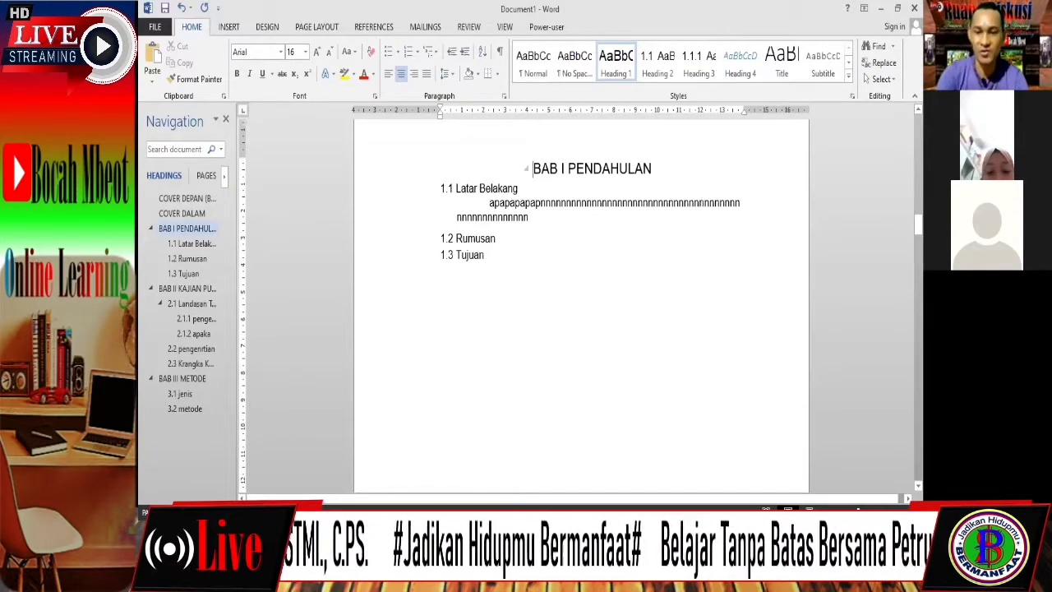
key("Return")
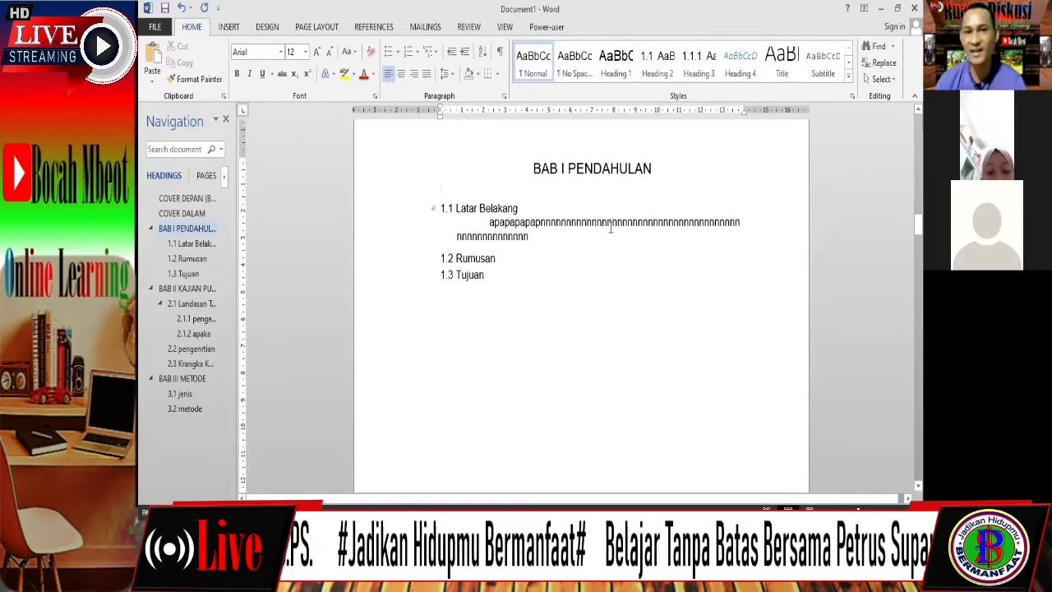
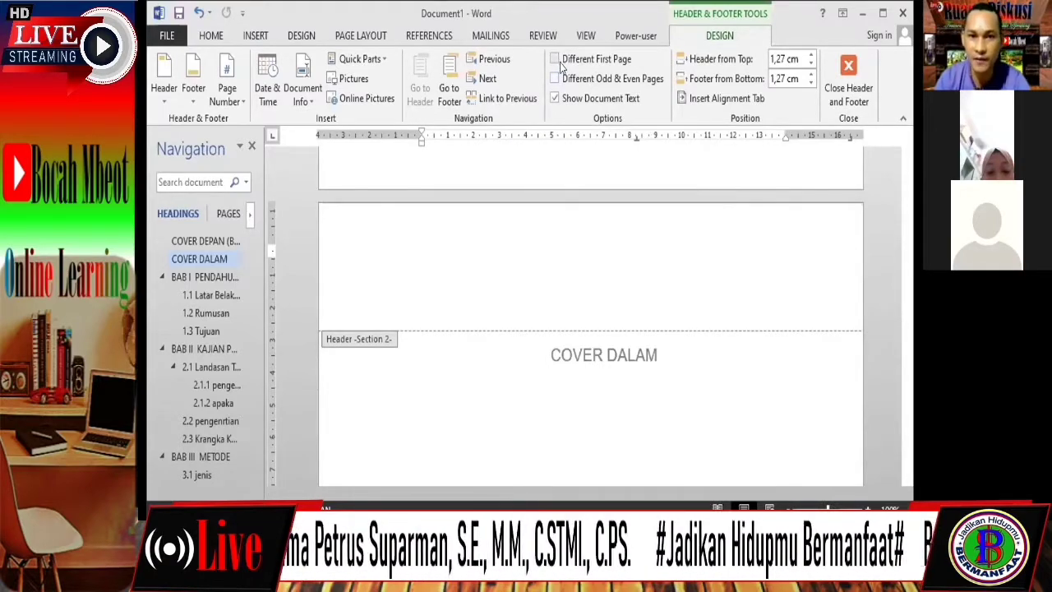
Turn on Different First Page for the section 1 header and footer and maximize the window
left_click(555, 61)
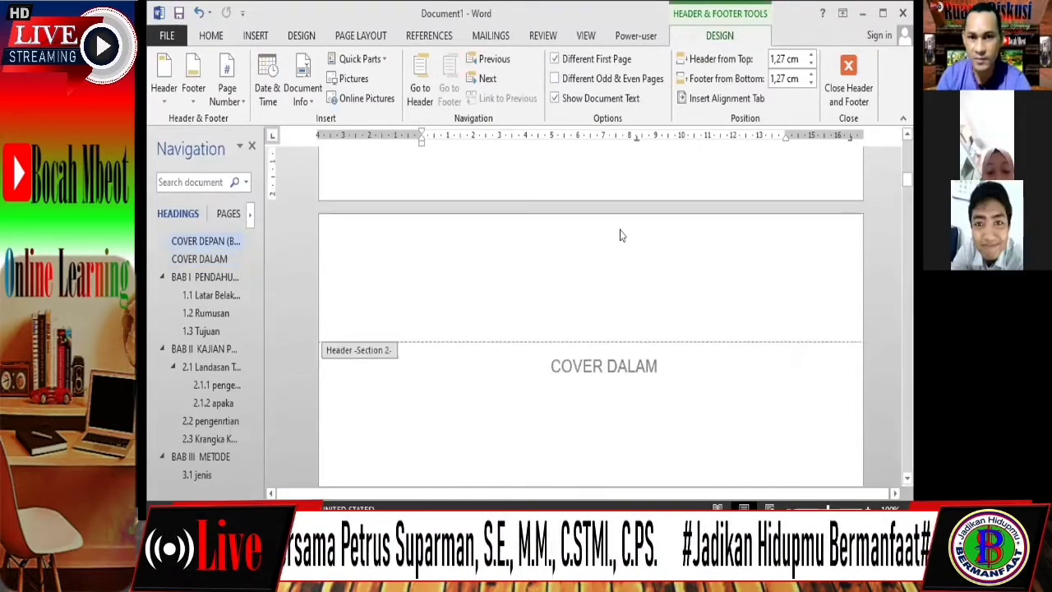
scroll(613, 283, "up", 2)
left_click(618, 288)
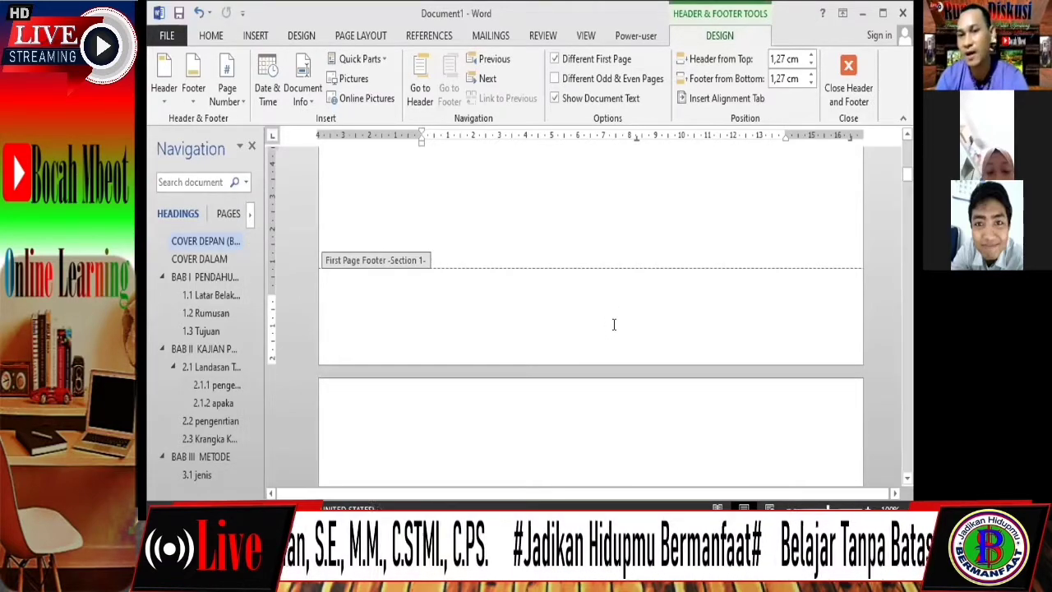
left_click(877, 12)
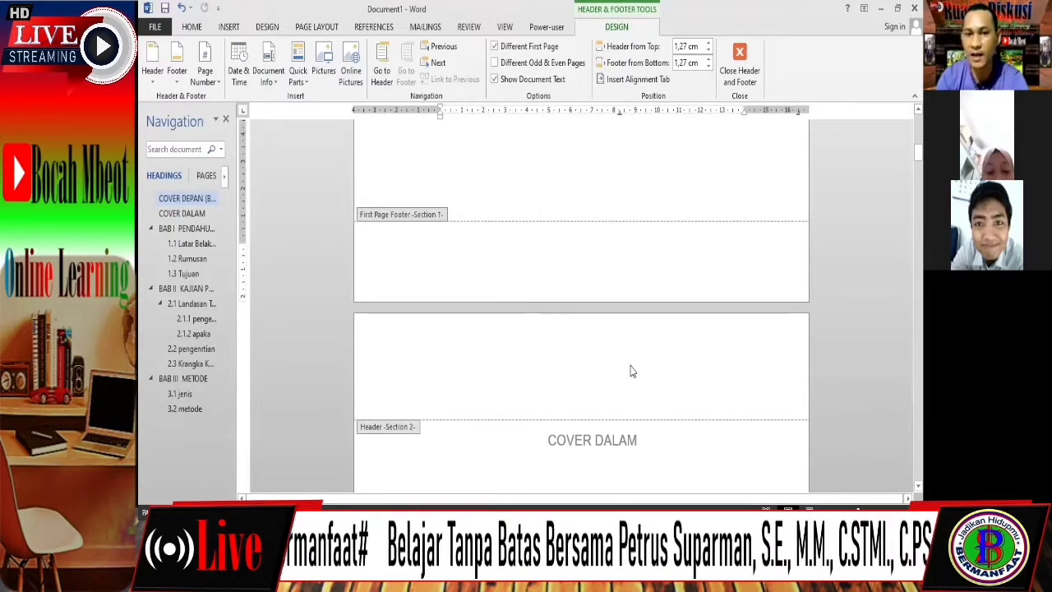
Place the cursor in the section 2 footer and insert a centred page number at the top of that section's pages
scroll(631, 366, "down", 10)
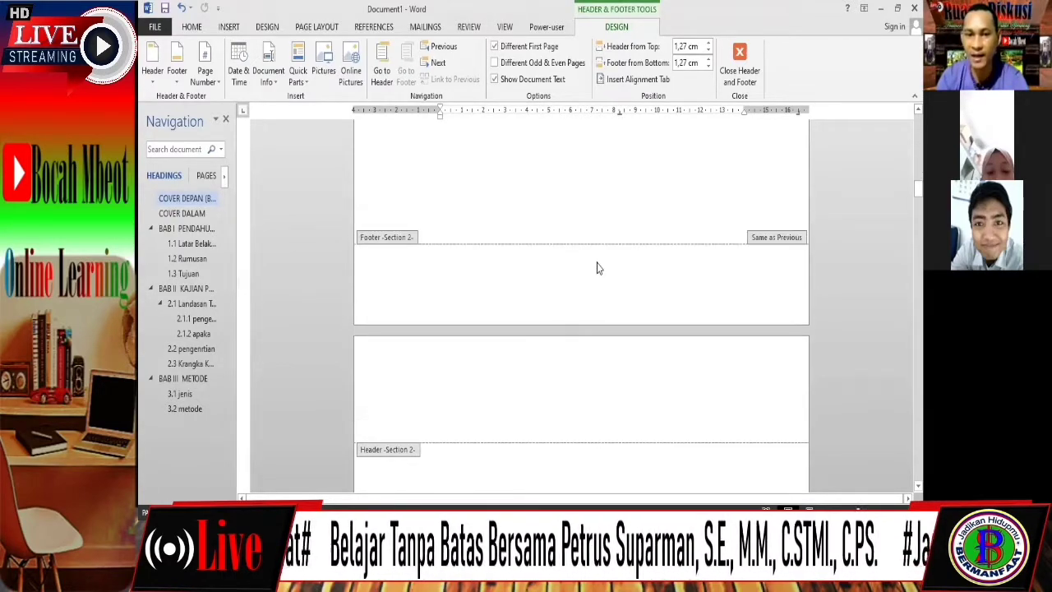
scroll(615, 360, "down", 5)
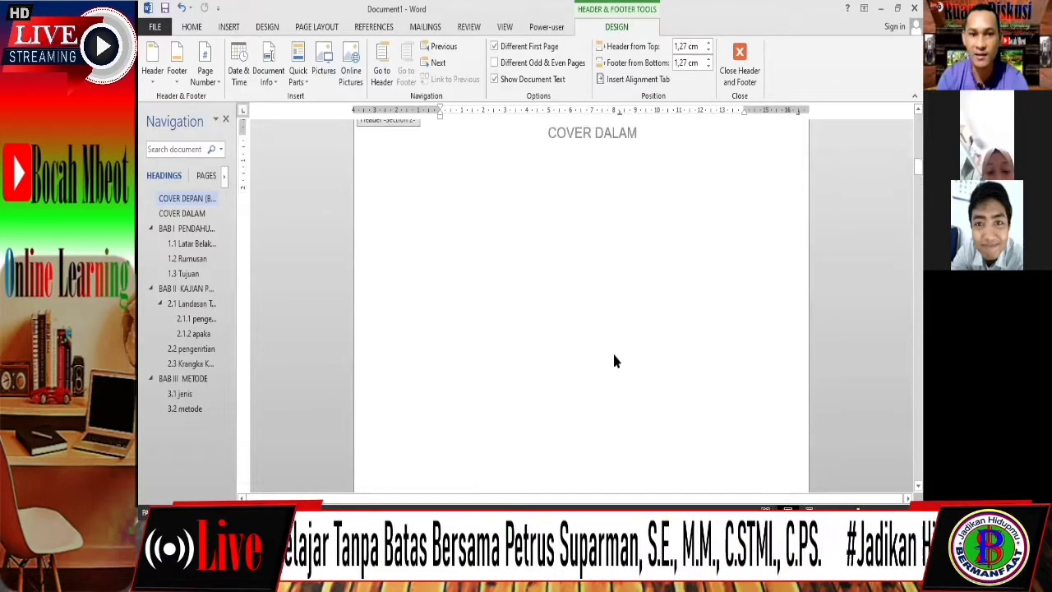
scroll(615, 360, "down", 4)
left_click(603, 252)
scroll(604, 252, "down", 1)
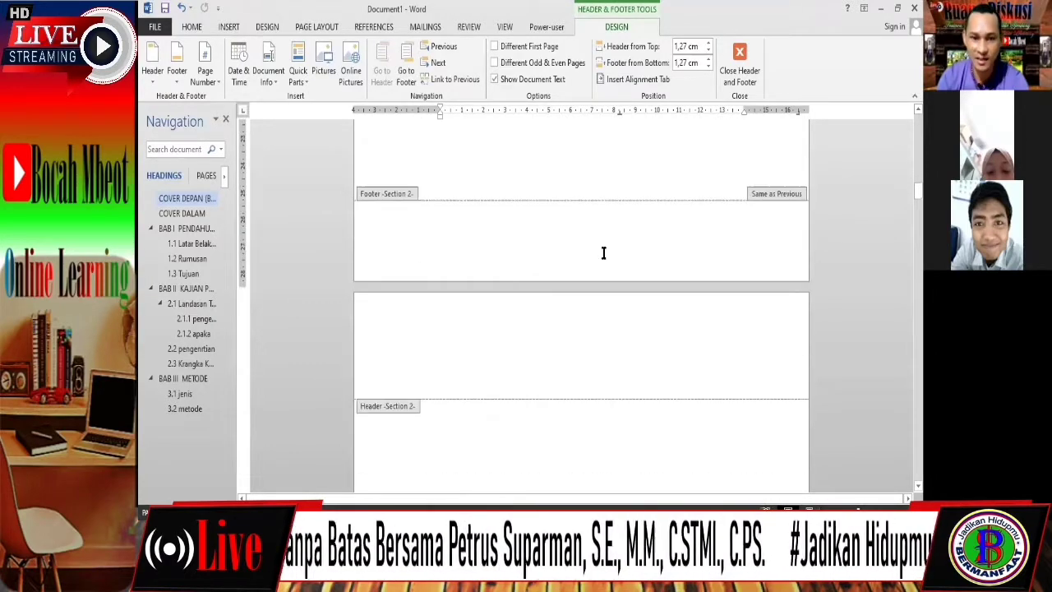
scroll(606, 239, "up", 1)
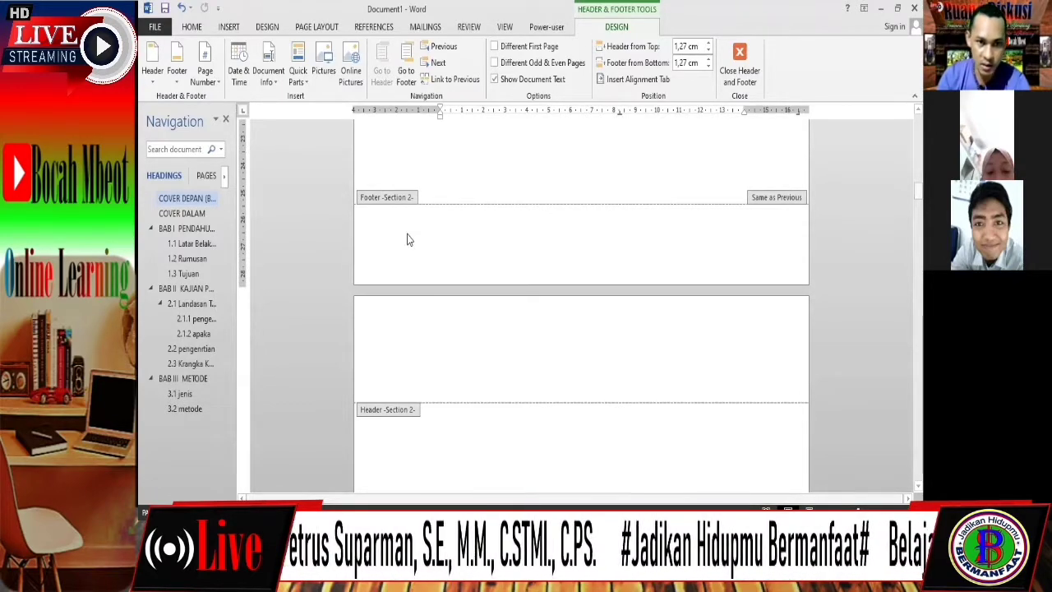
left_click(205, 74)
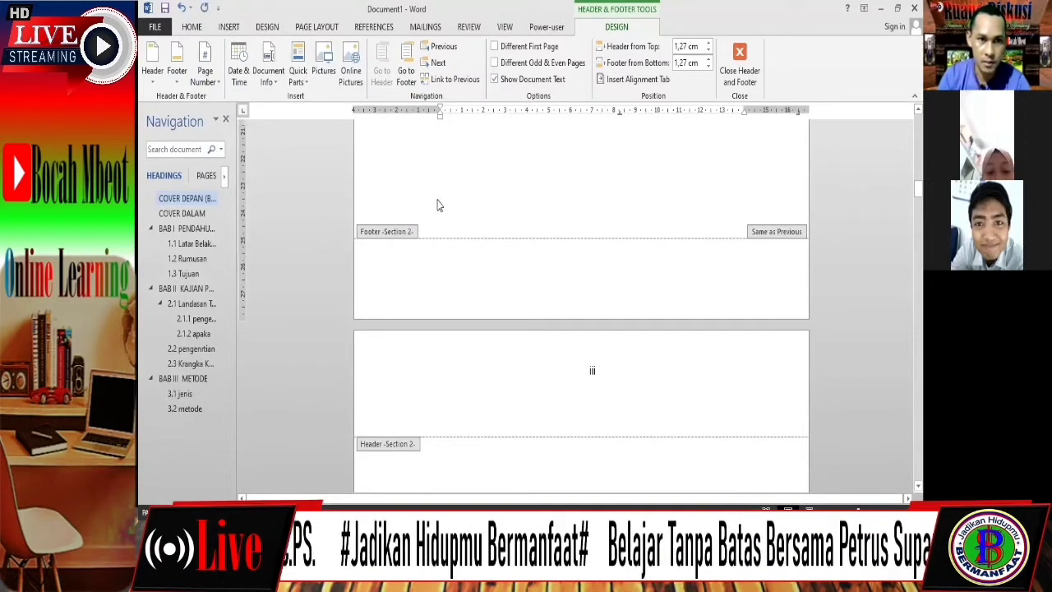
left_click(205, 75)
mouse_move(236, 117)
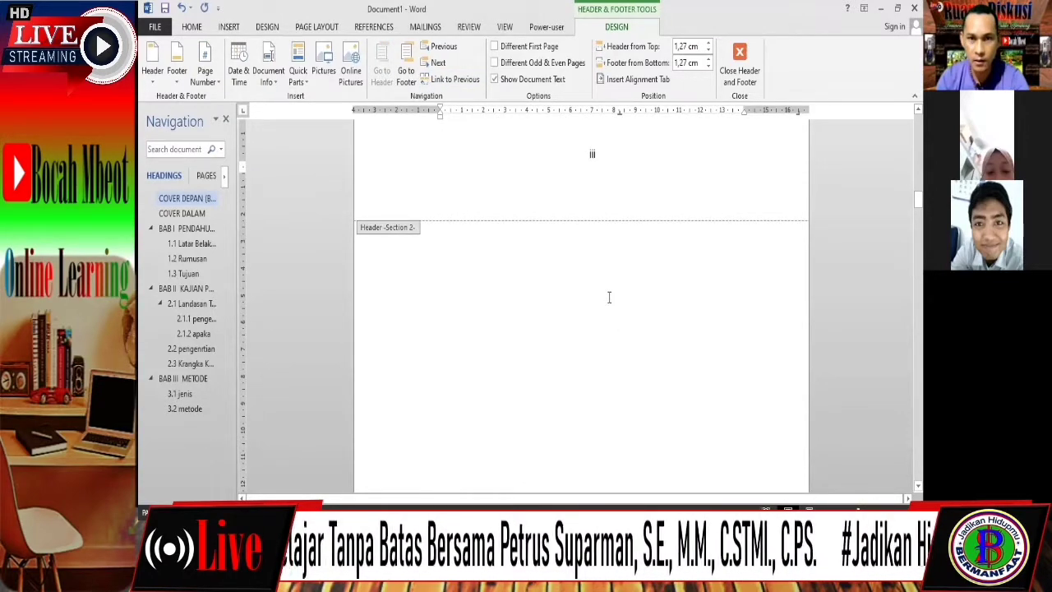
scroll(609, 298, "down", 1)
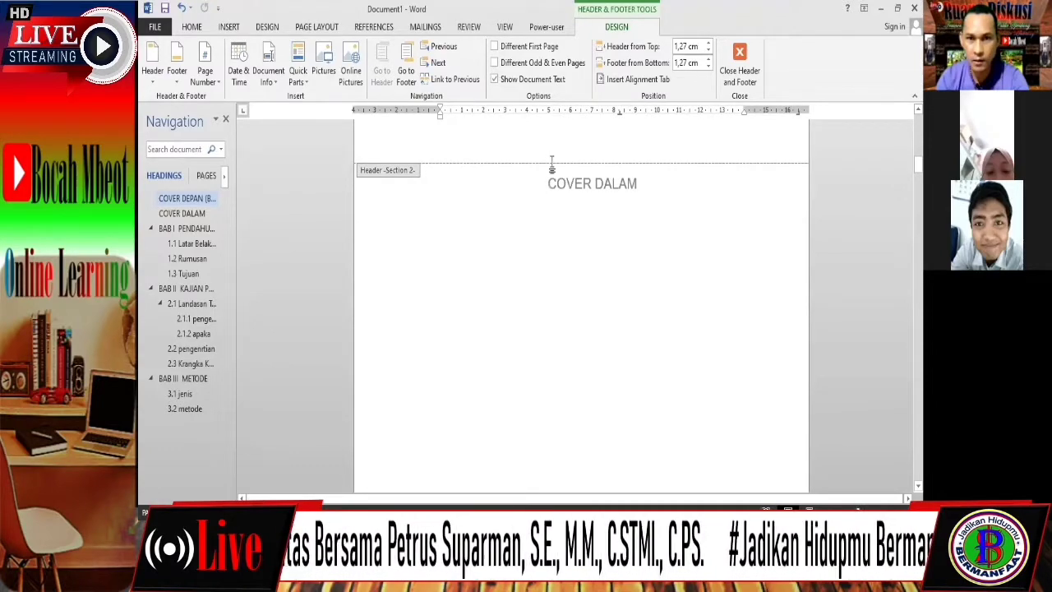
left_click(457, 87)
key("Up")
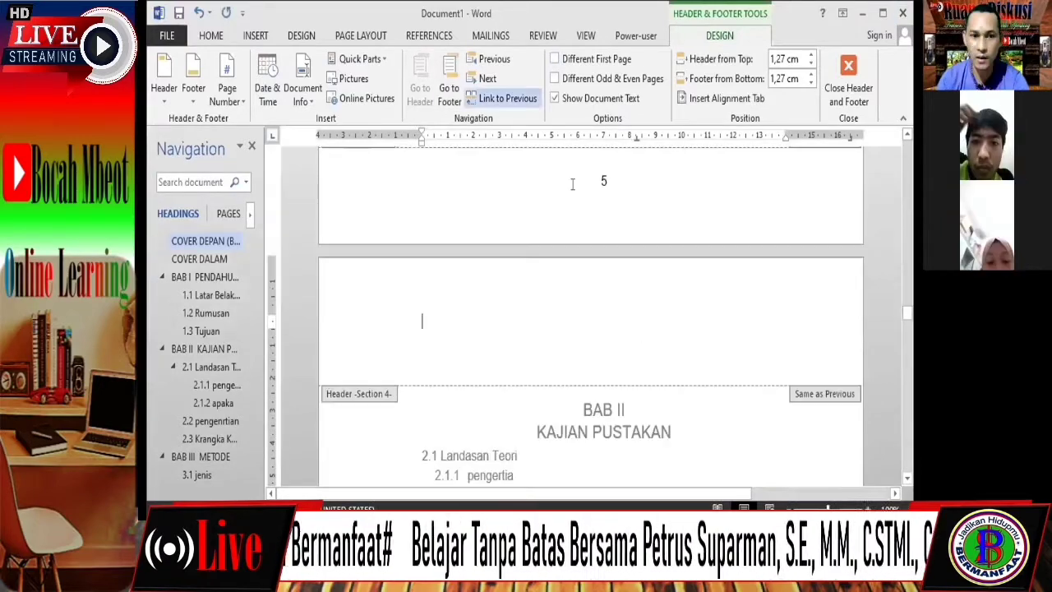
Compare the page numbers in the section 2 and section 3 footers around BAB I
left_click(573, 184)
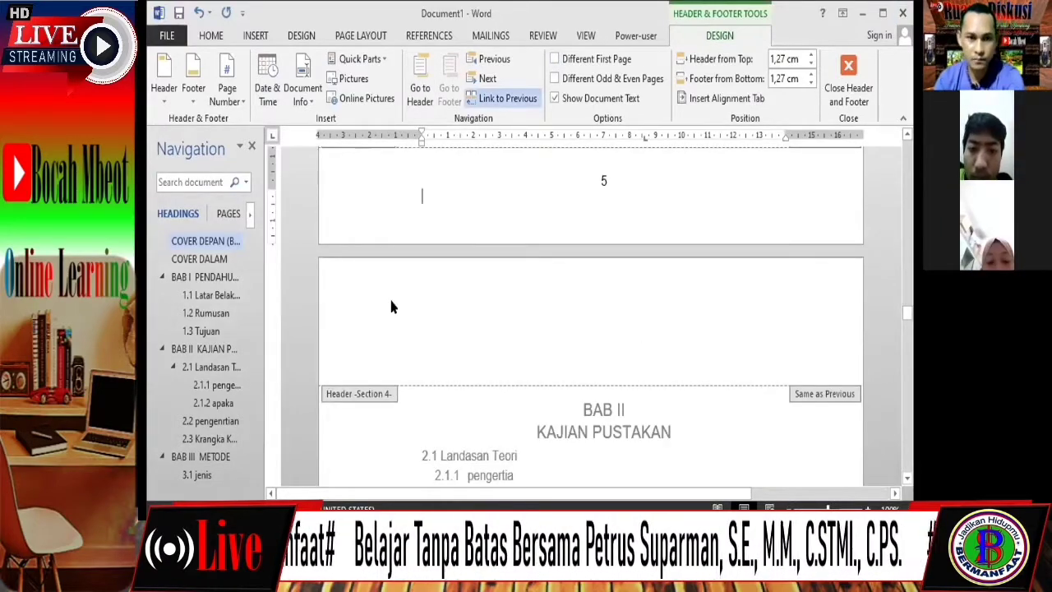
scroll(575, 345, "up", 2)
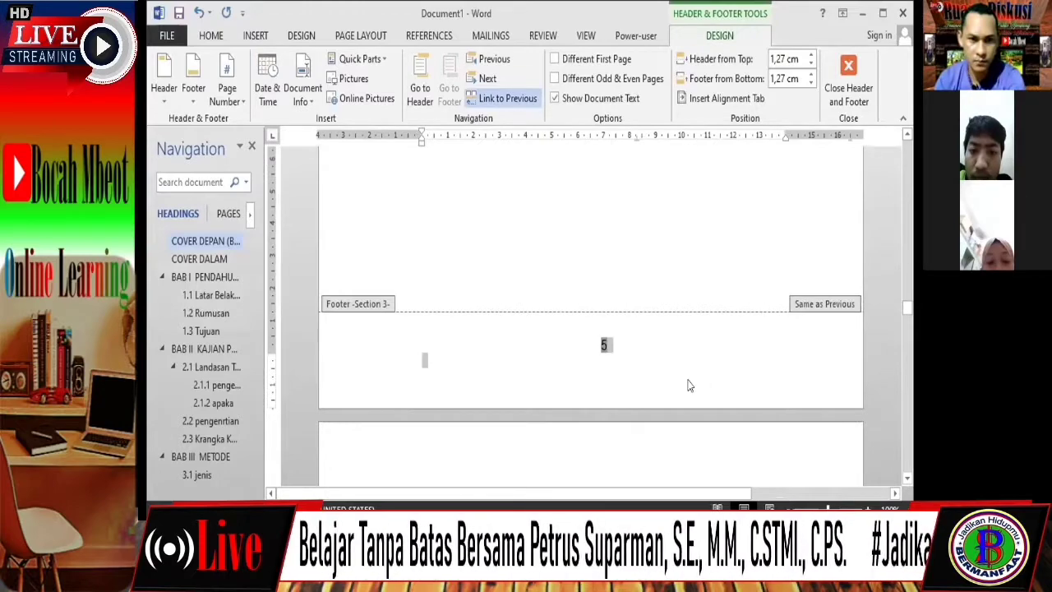
scroll(623, 307, "down", 3)
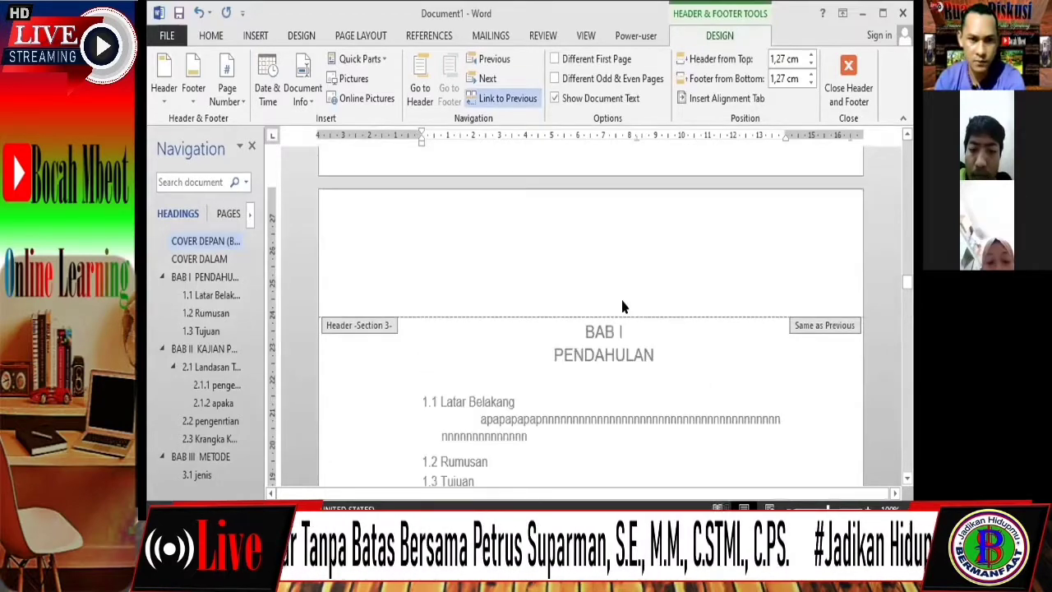
scroll(623, 306, "up", 3)
scroll(613, 334, "down", 1)
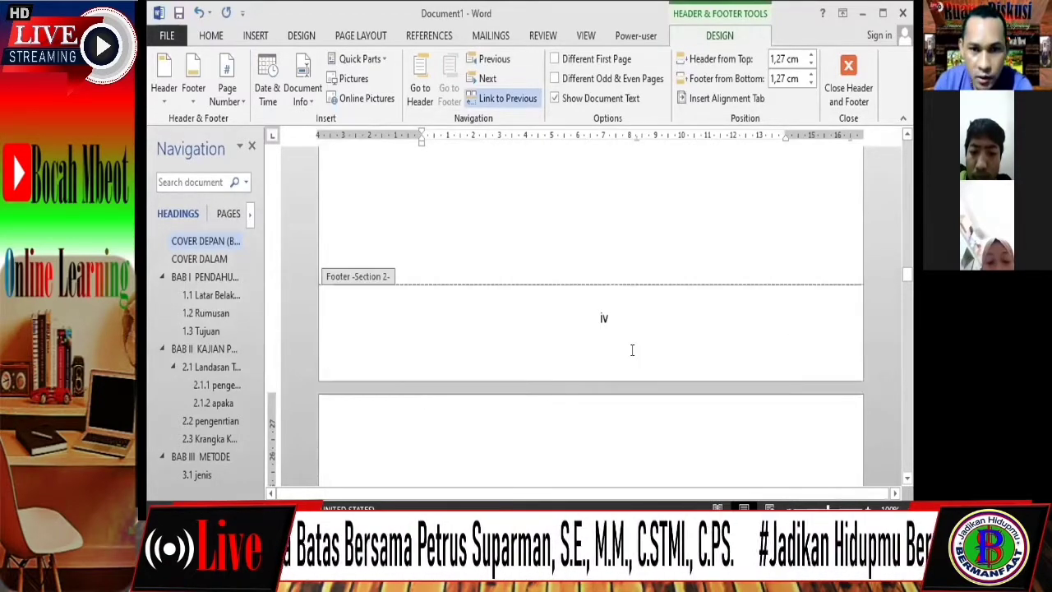
scroll(609, 220, "down", 1)
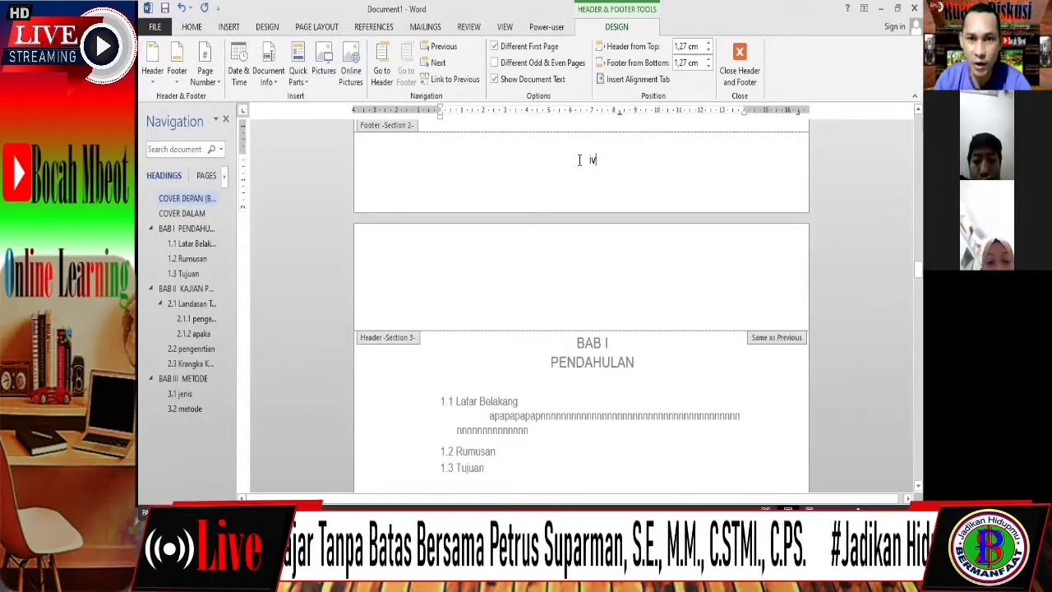
Select the page number in the section 2 footer and set the footer's distance from the bottom to 1,5 cm
left_click_drag(580, 160, 569, 180)
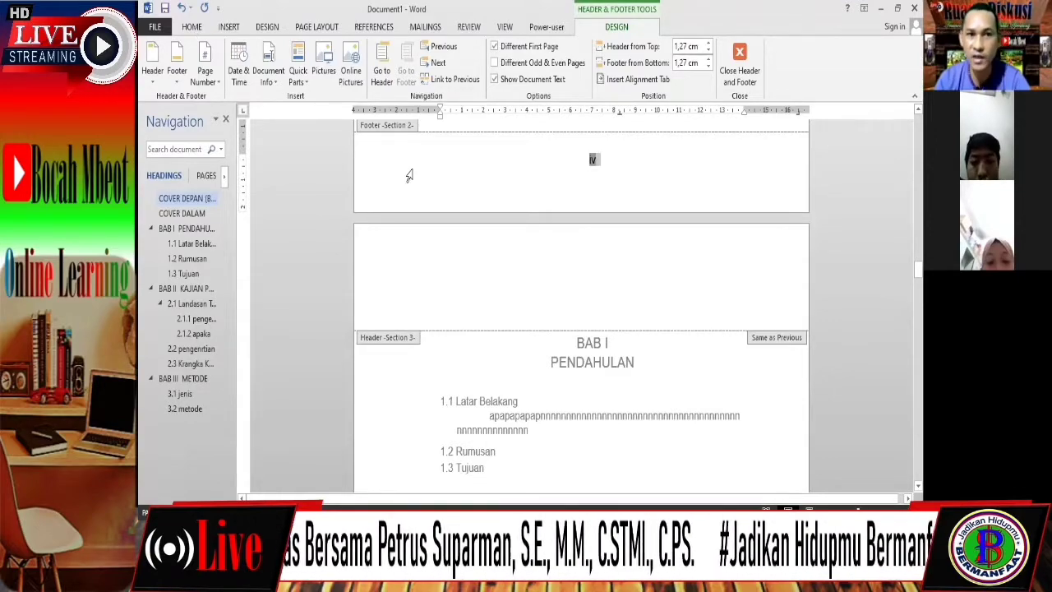
left_click(191, 27)
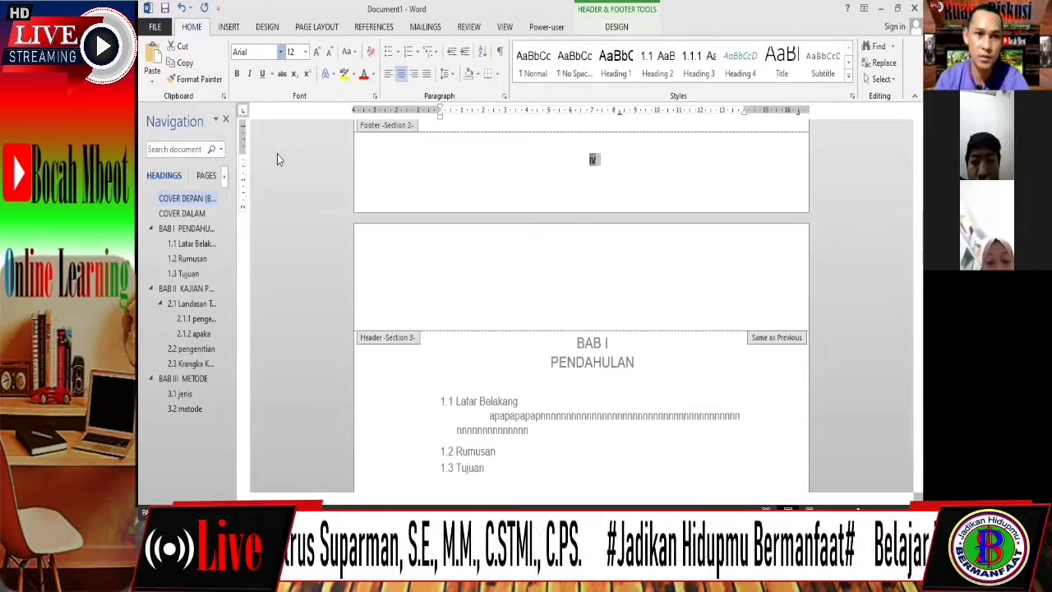
left_click(280, 51)
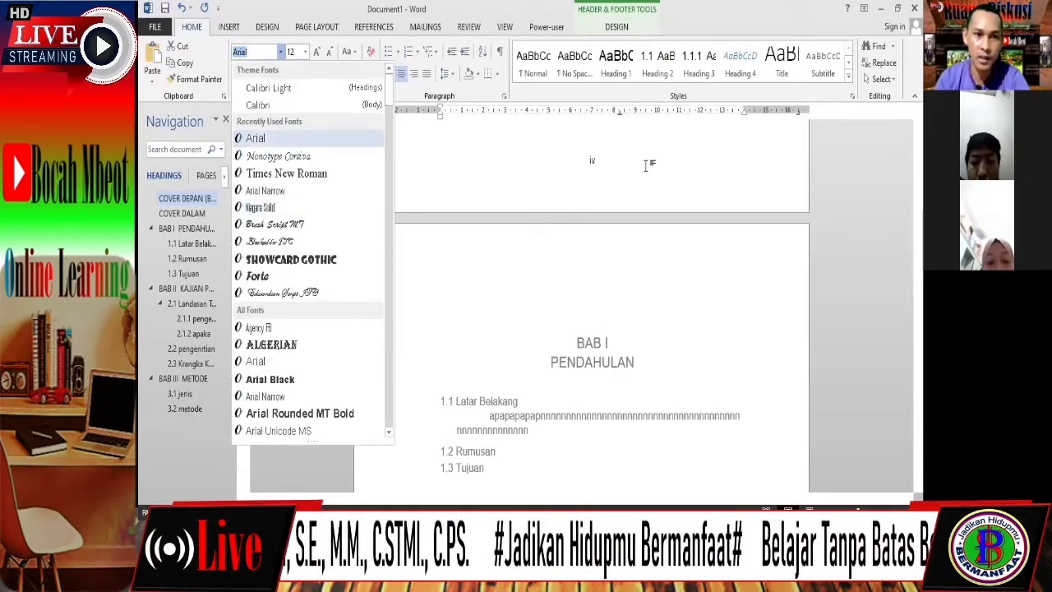
left_click(613, 161)
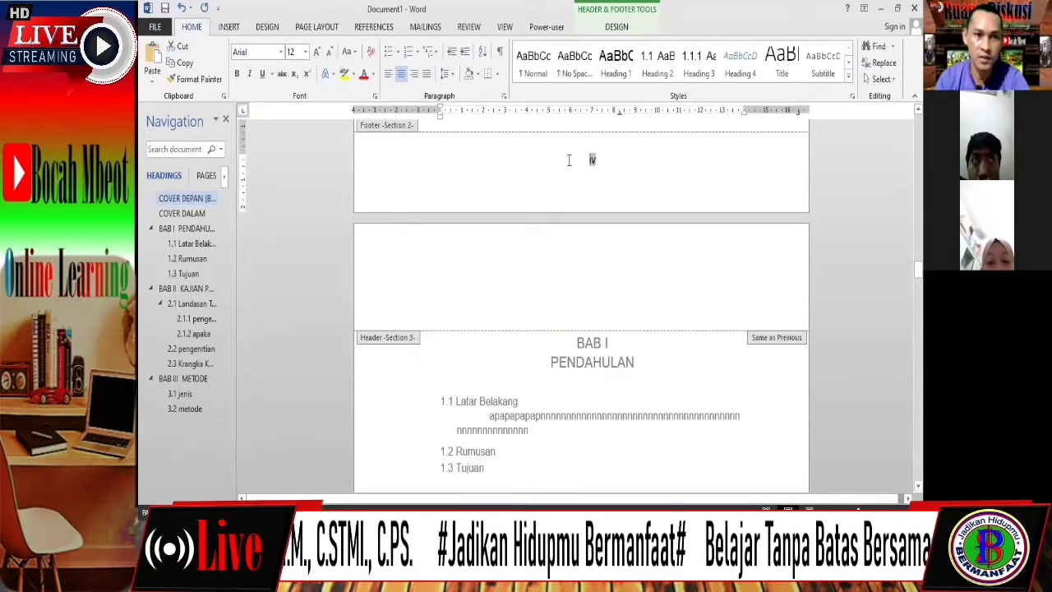
left_click(568, 160)
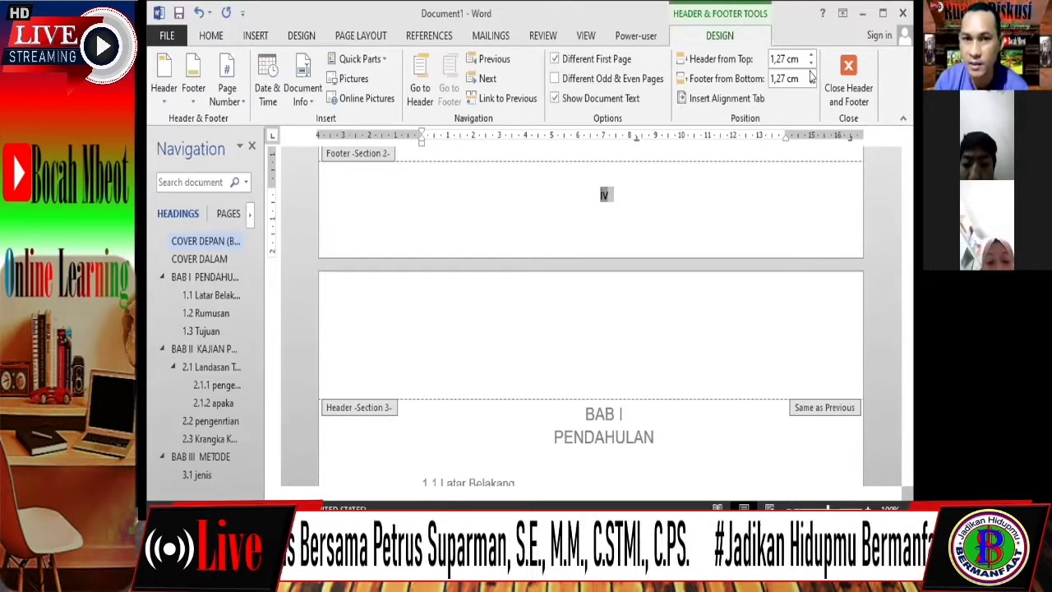
left_click(811, 74)
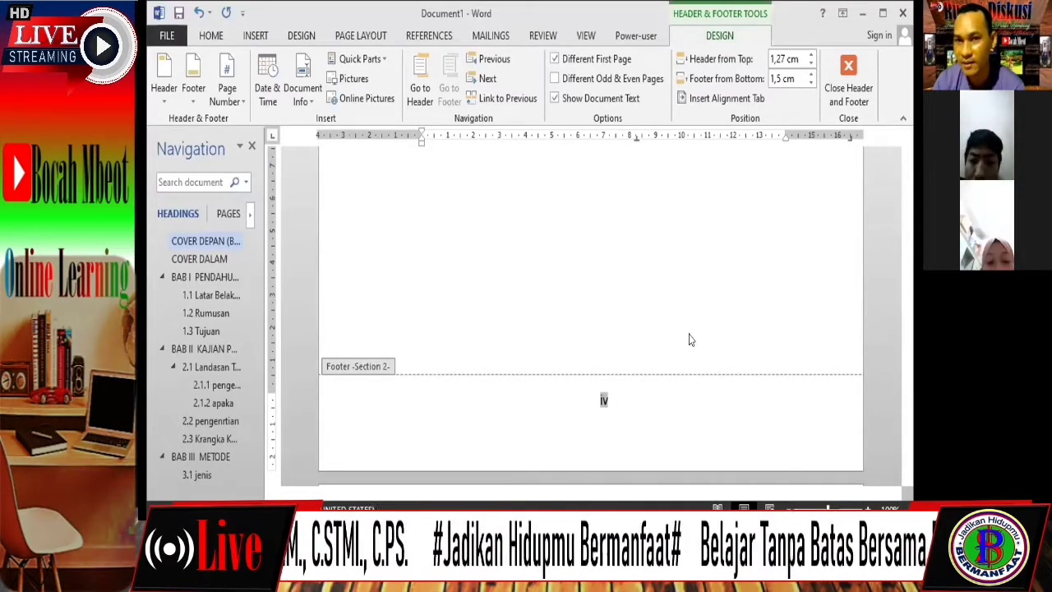
Place the cursor in the section 3 footer at the end of the BAB I page
scroll(691, 308, "down", 10)
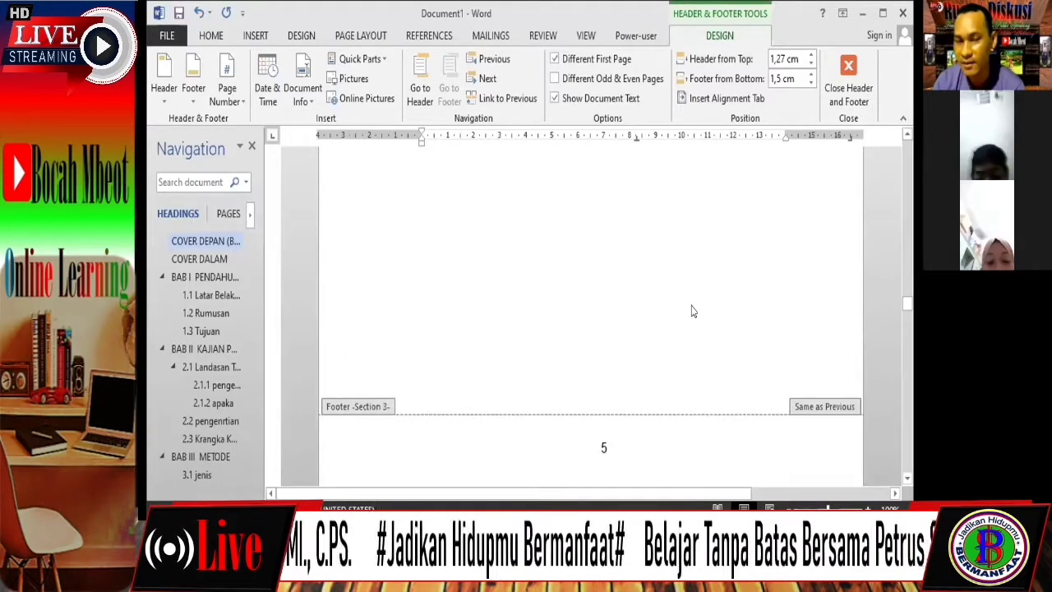
scroll(700, 305, "down", 3)
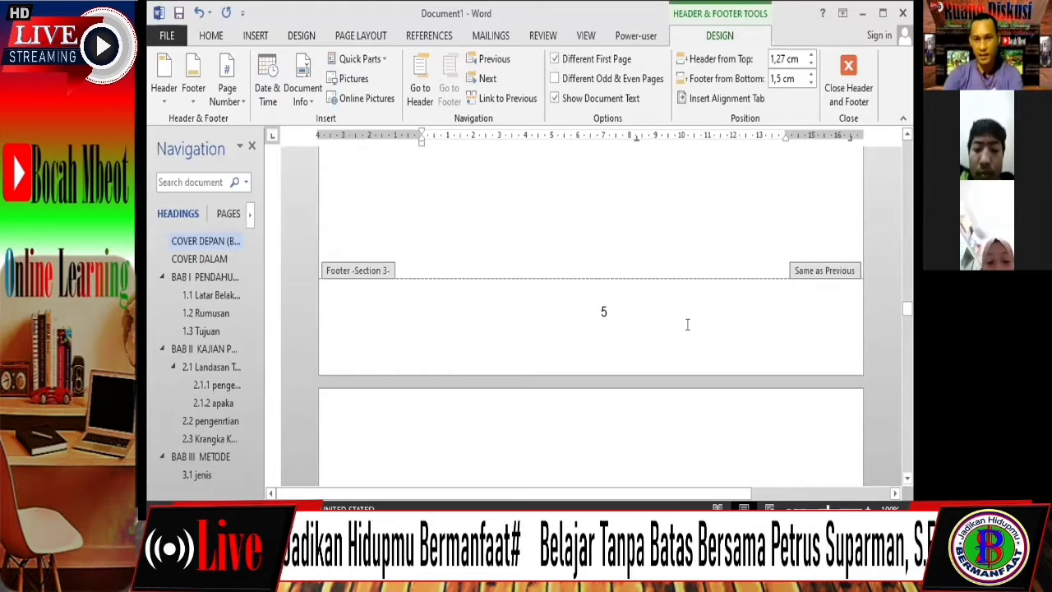
scroll(687, 324, "down", 3)
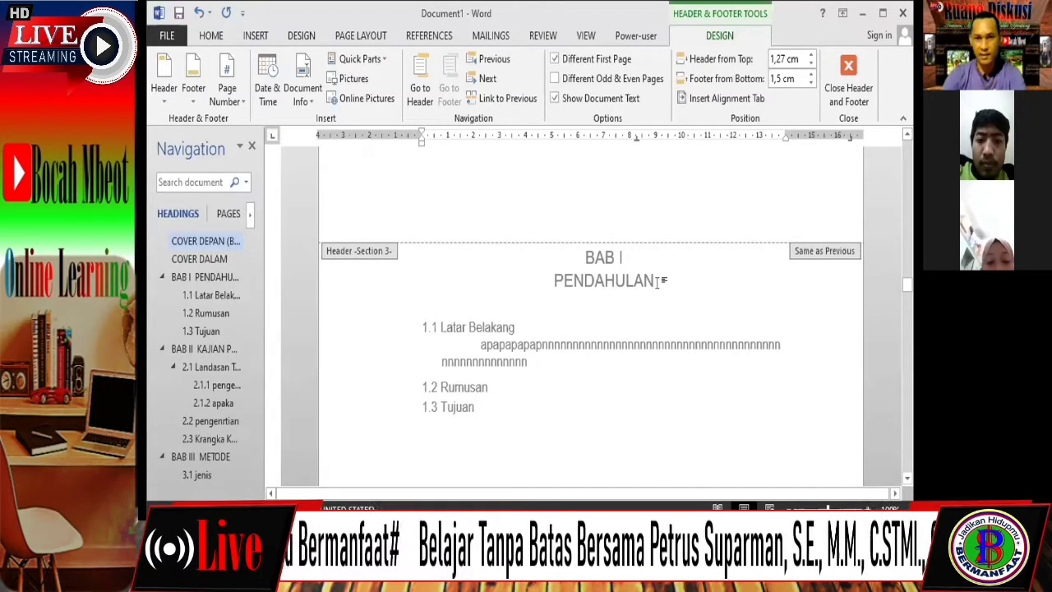
scroll(658, 280, "down", 3)
left_click(687, 276)
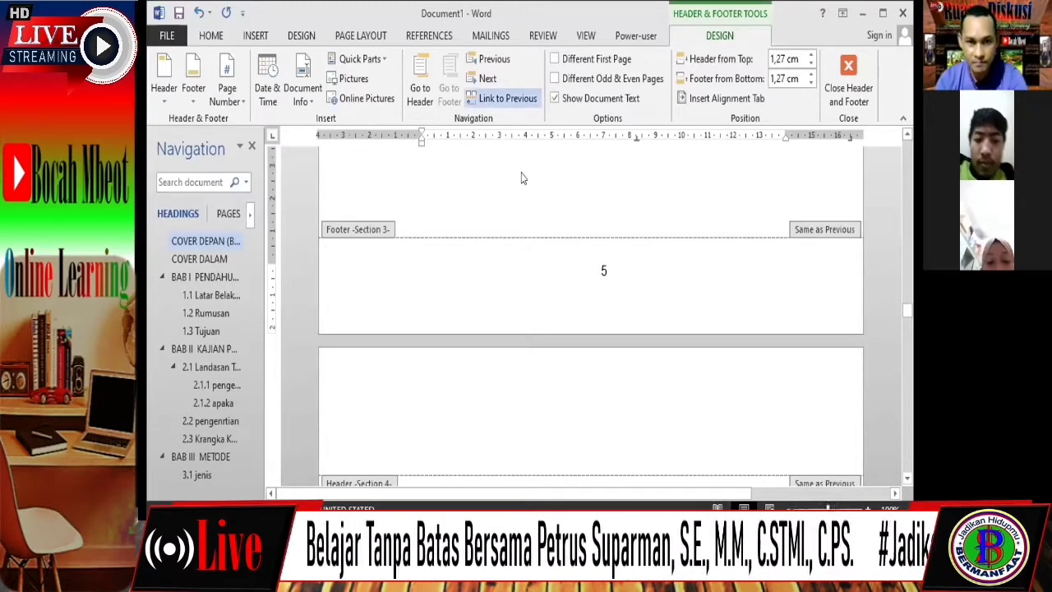
Unlink the section 3 footer from the previous section and start its 1, 2, 3 page numbering at 1
scroll(575, 406, "up", 3)
triple_click(575, 407)
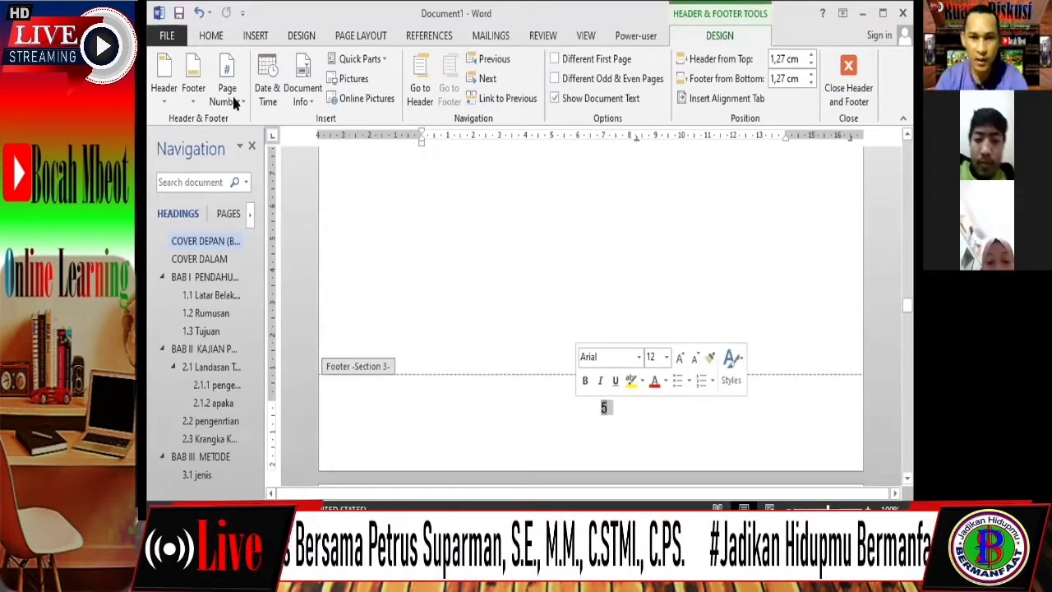
key("Delete")
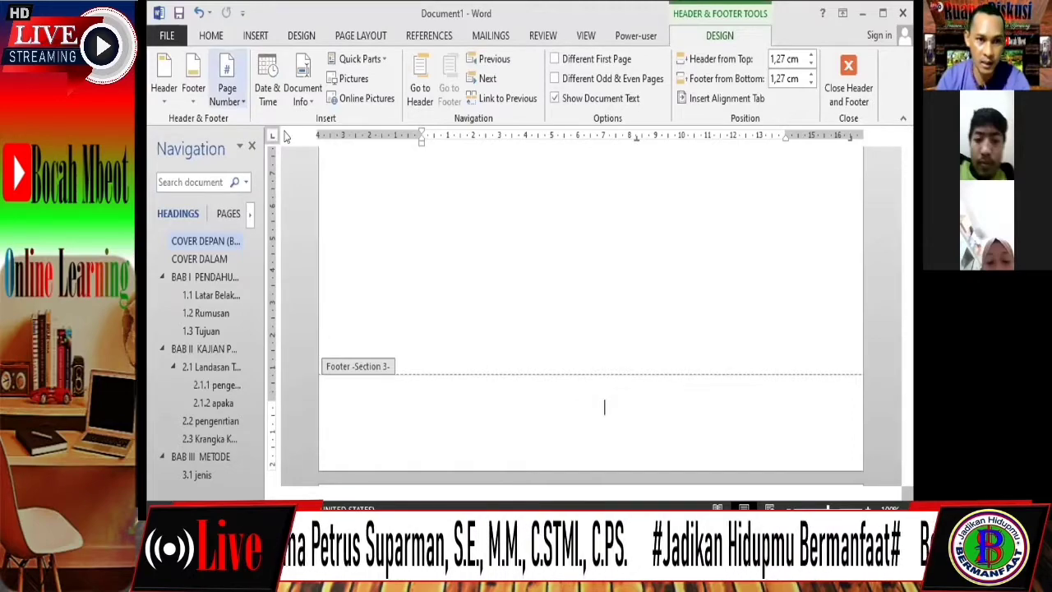
left_click(227, 88)
mouse_move(284, 139)
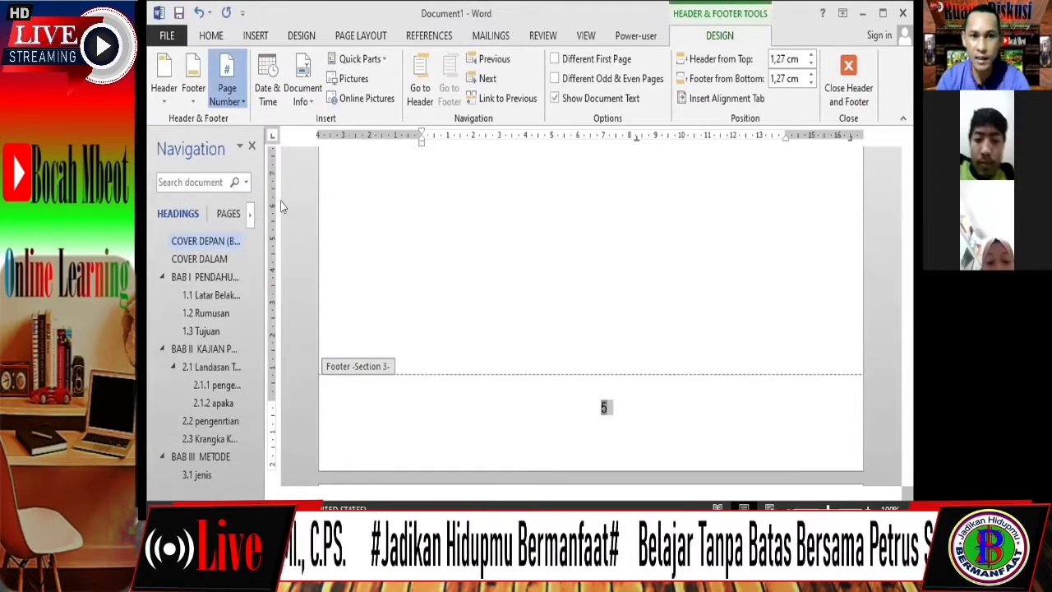
left_click(227, 88)
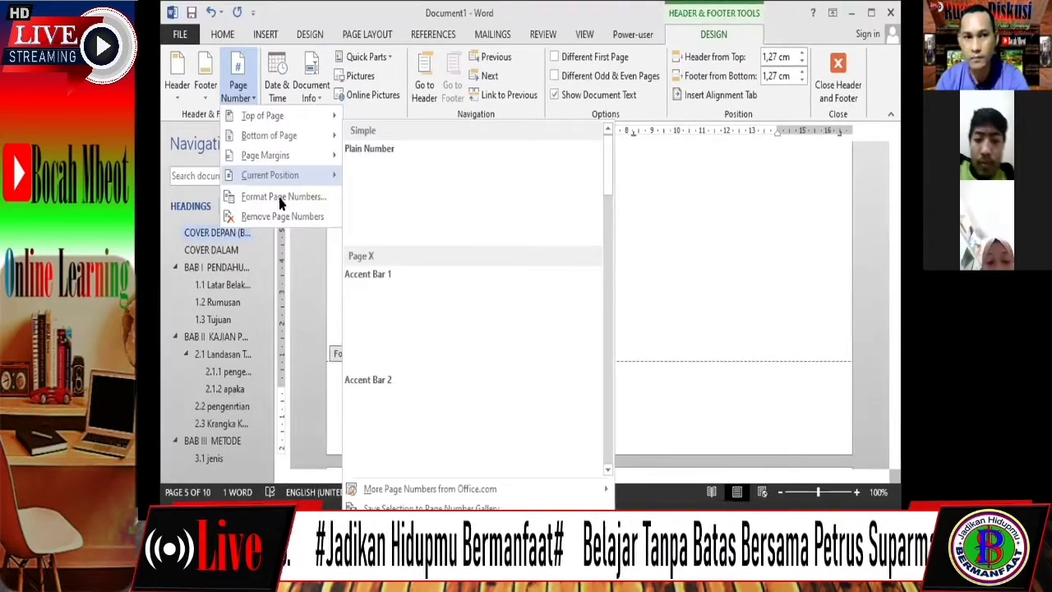
left_click(280, 203)
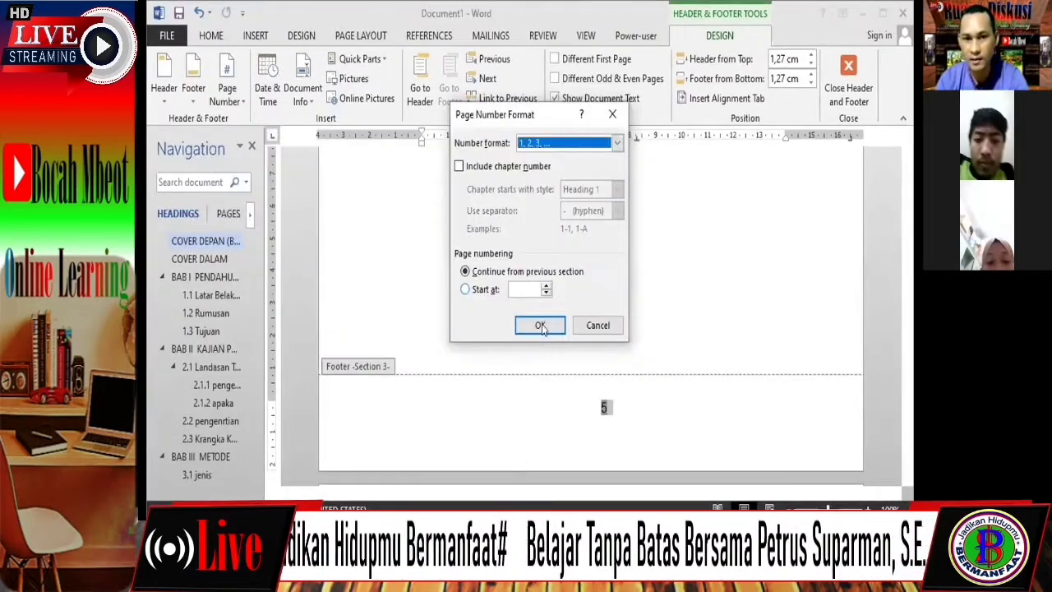
left_click(465, 290)
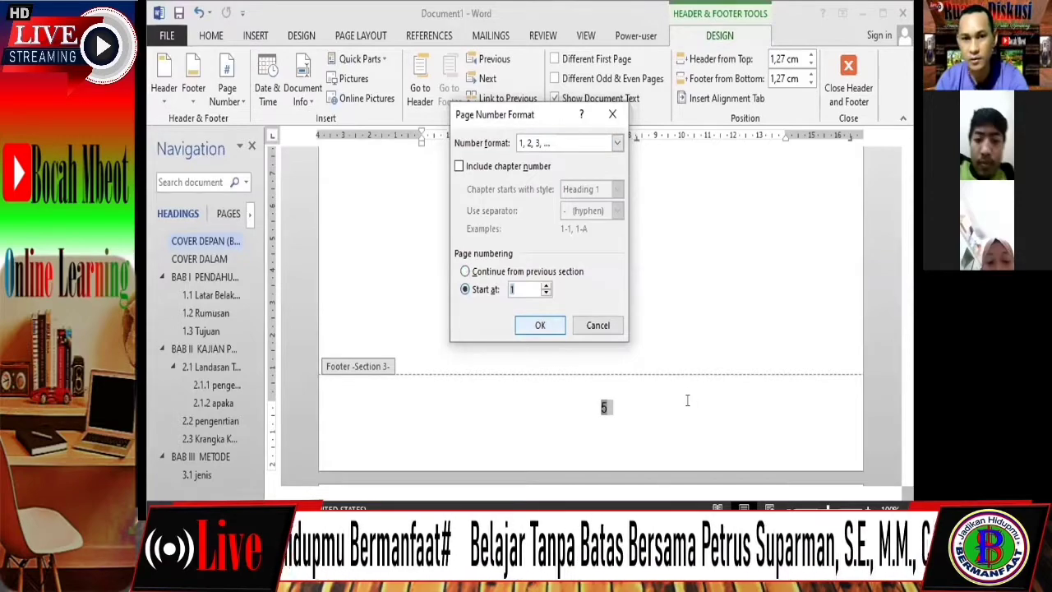
key("Return")
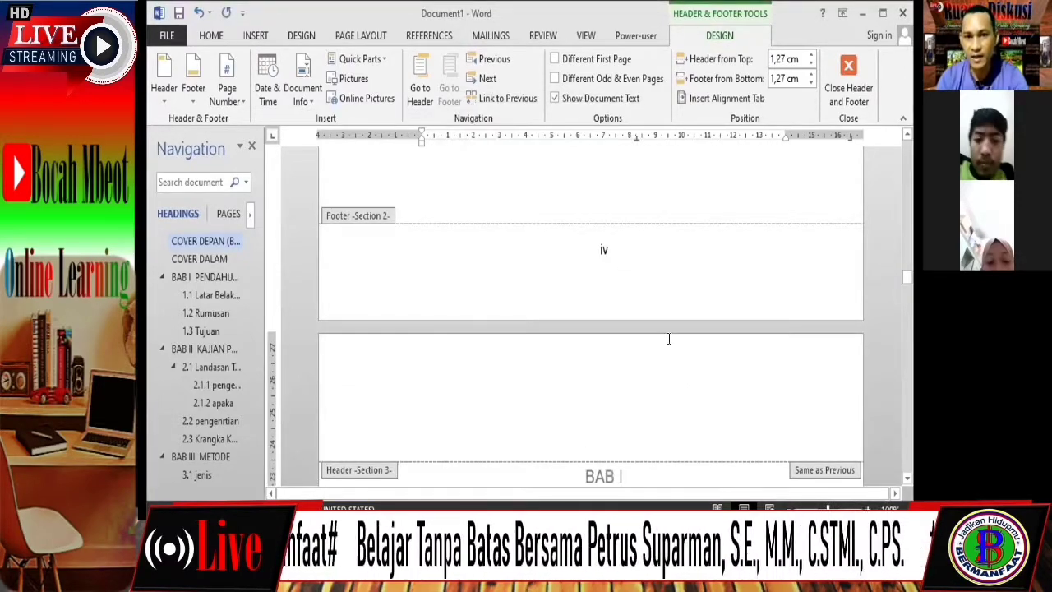
left_click(502, 99)
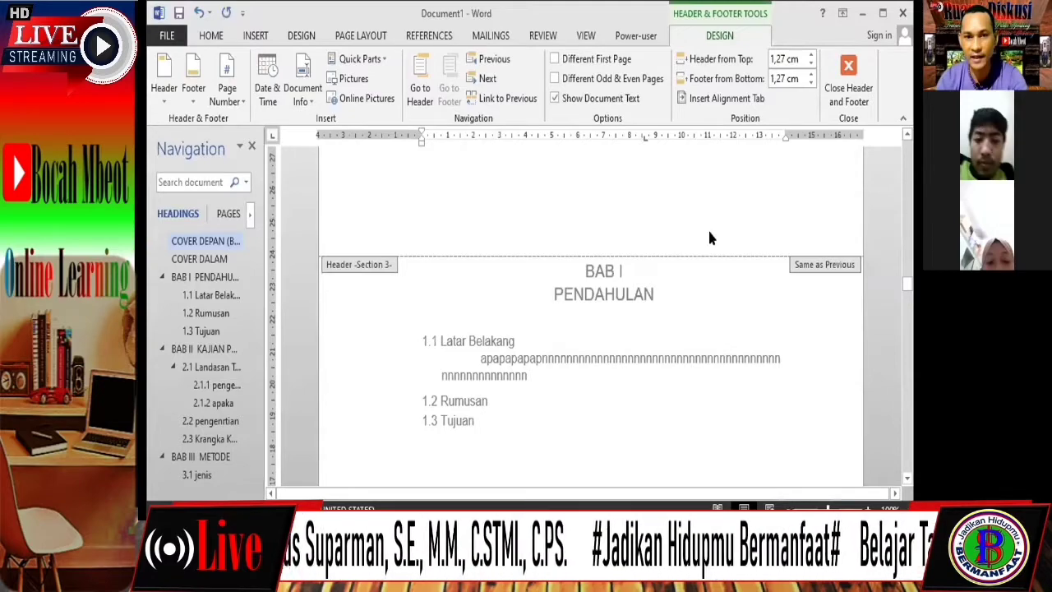
Check the page numbers on the BAB I page and on the front pages before it
scroll(710, 238, "down", 10)
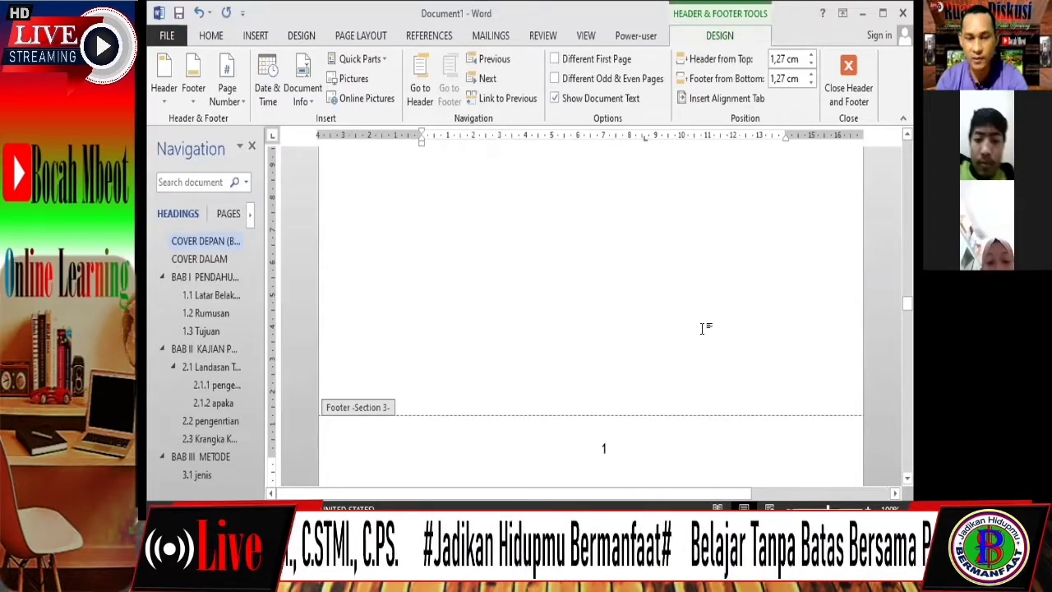
left_click(209, 275)
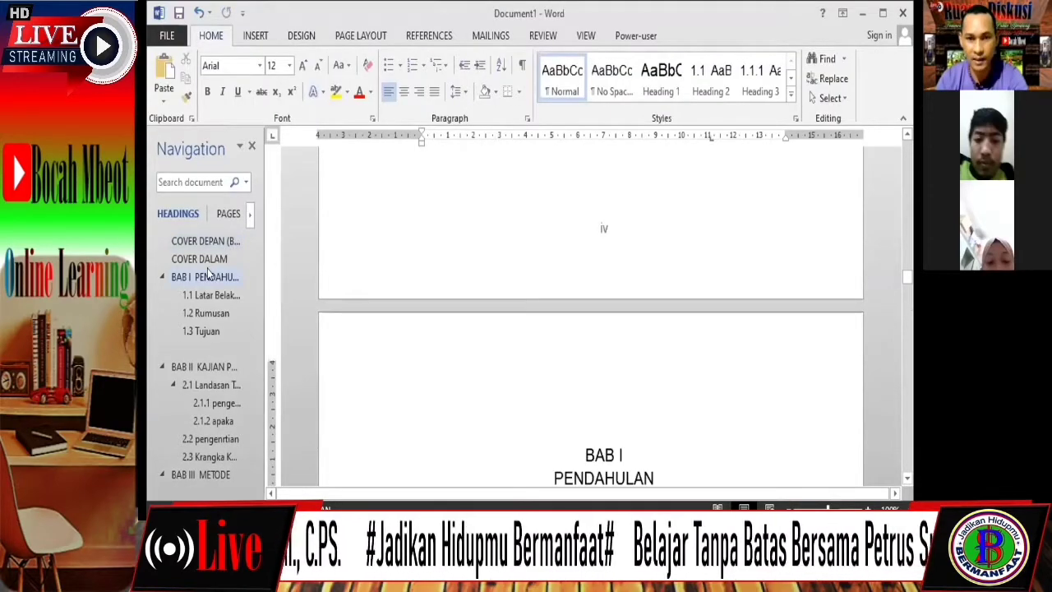
scroll(651, 342, "up", 10)
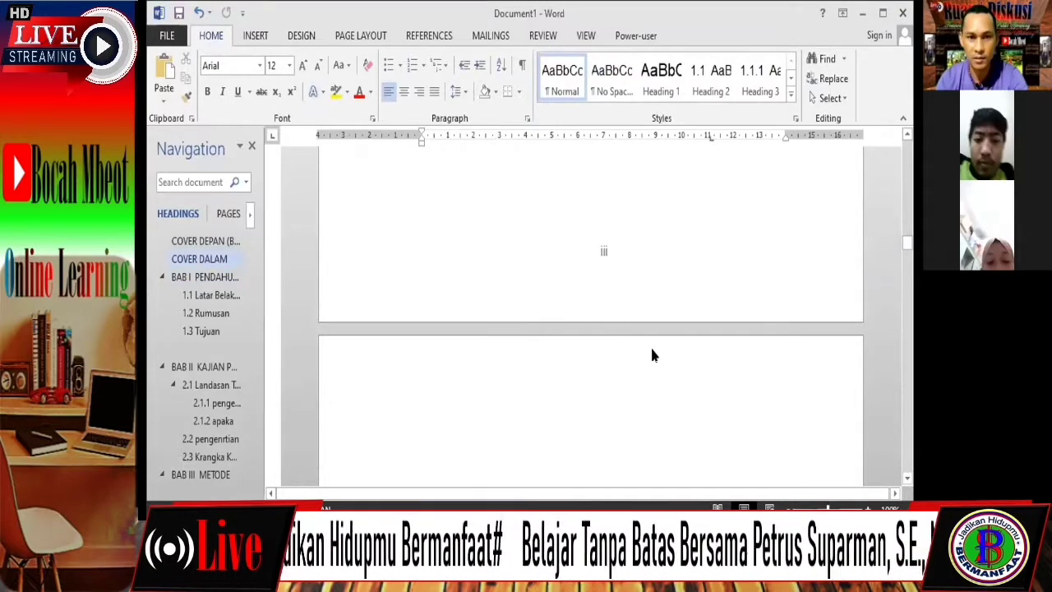
Insert a page break after the 1.3 Tujuan heading to give BAB I a second page
double_click(466, 321)
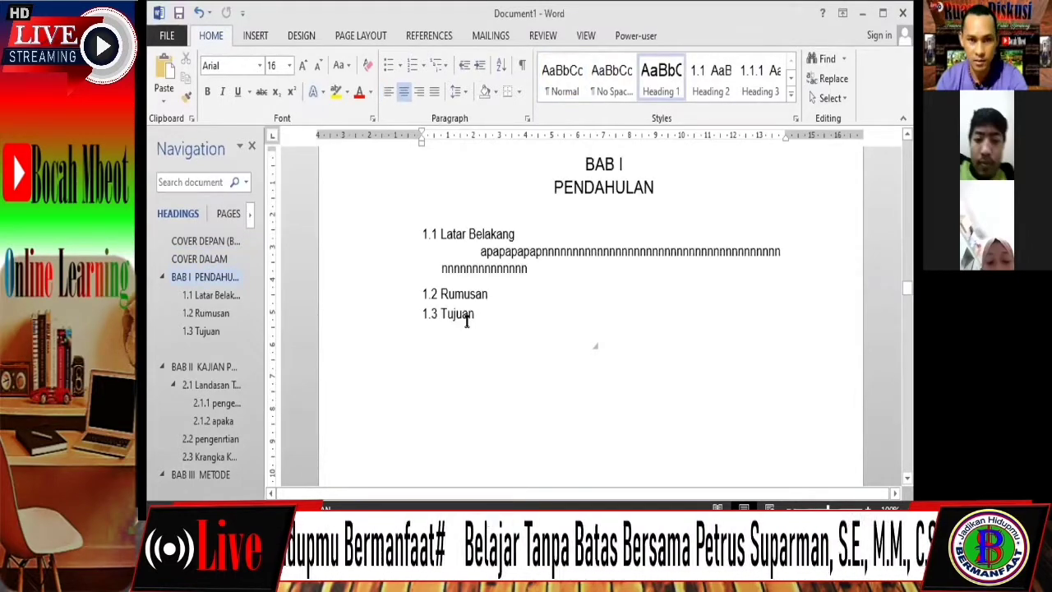
scroll(522, 354, "down", 10)
scroll(522, 355, "up", 10)
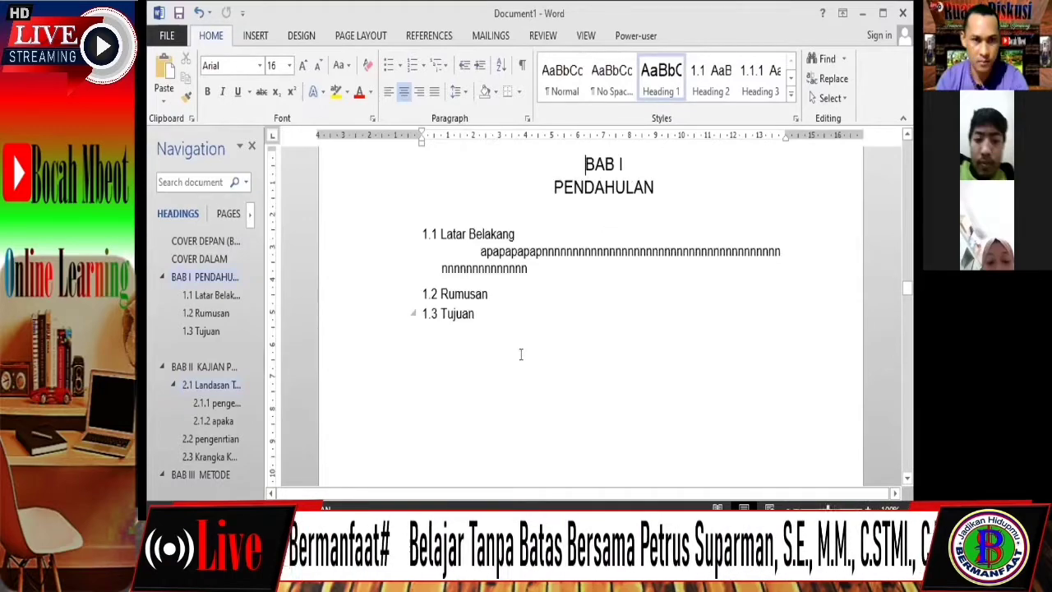
key("ctrl+z")
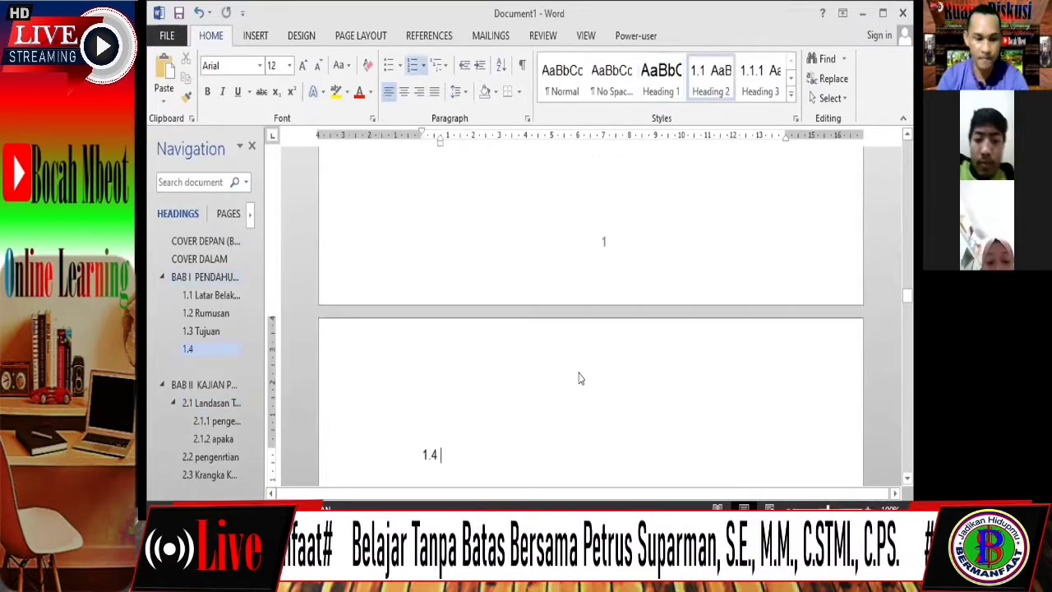
Set the section 3 footer's distance from the bottom of the page to 1,5 cm
scroll(672, 338, "down", 3)
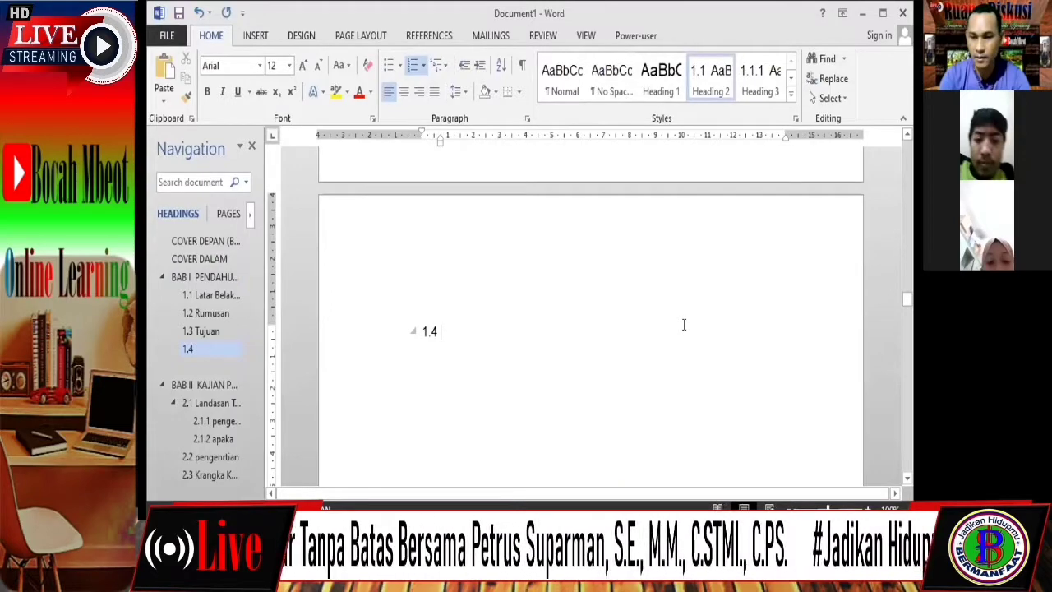
scroll(678, 362, "up", 10)
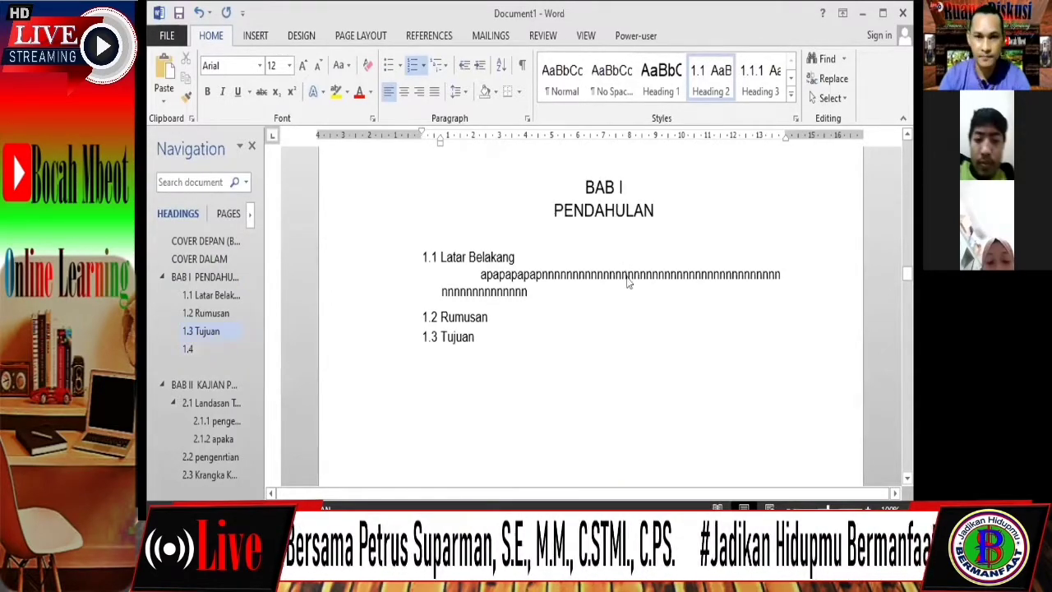
scroll(628, 282, "down", 5)
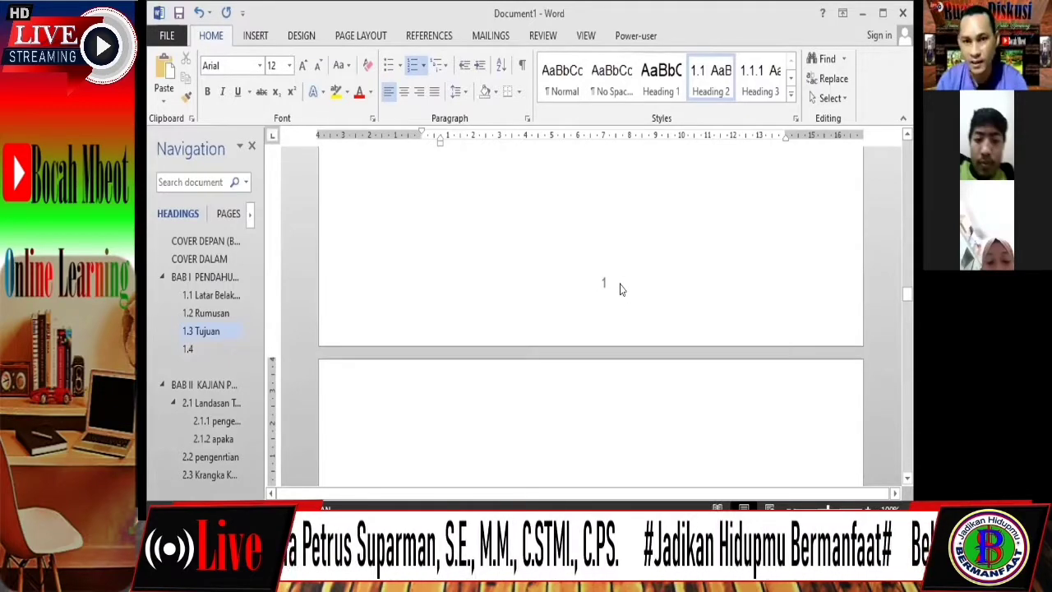
key("ctrl+z")
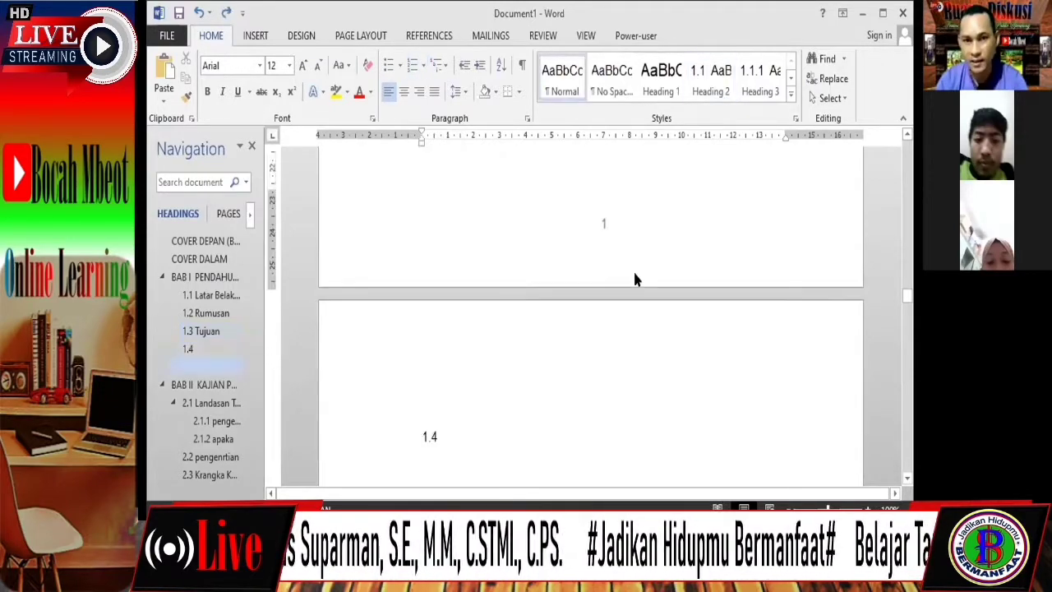
double_click(661, 217)
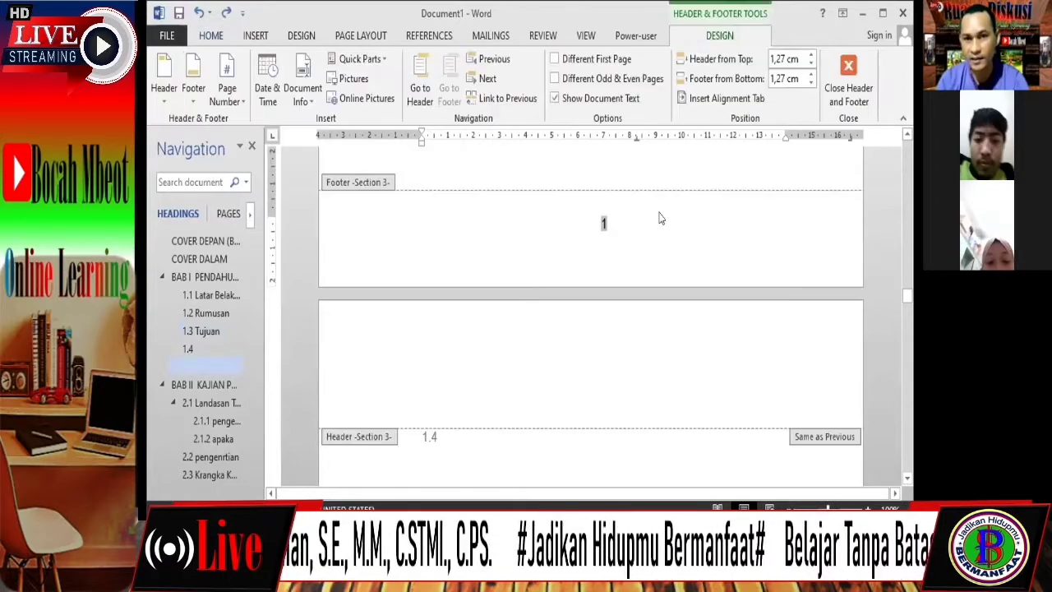
left_click(592, 227)
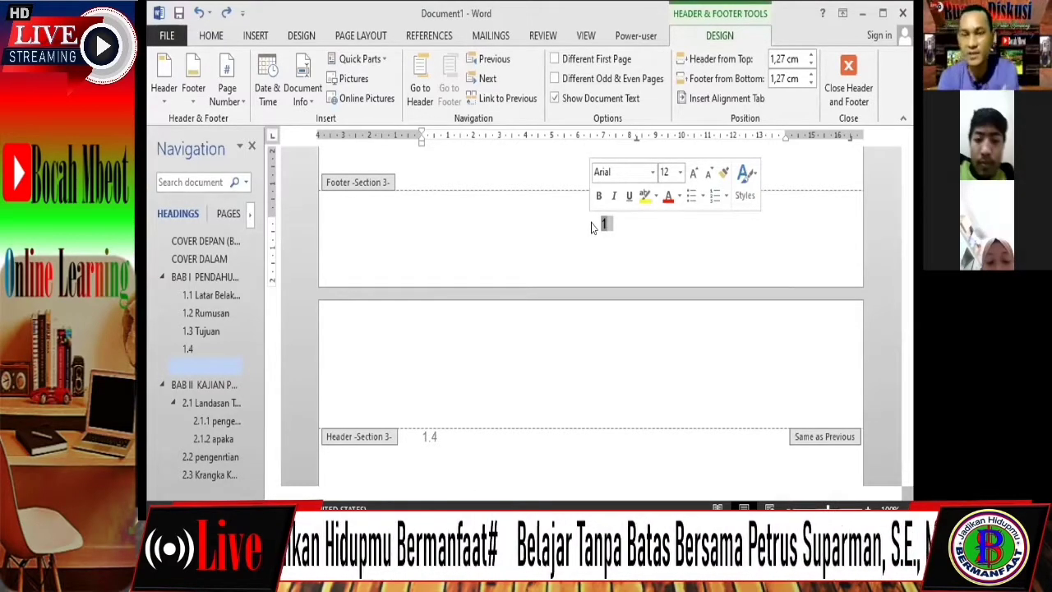
left_click(811, 74)
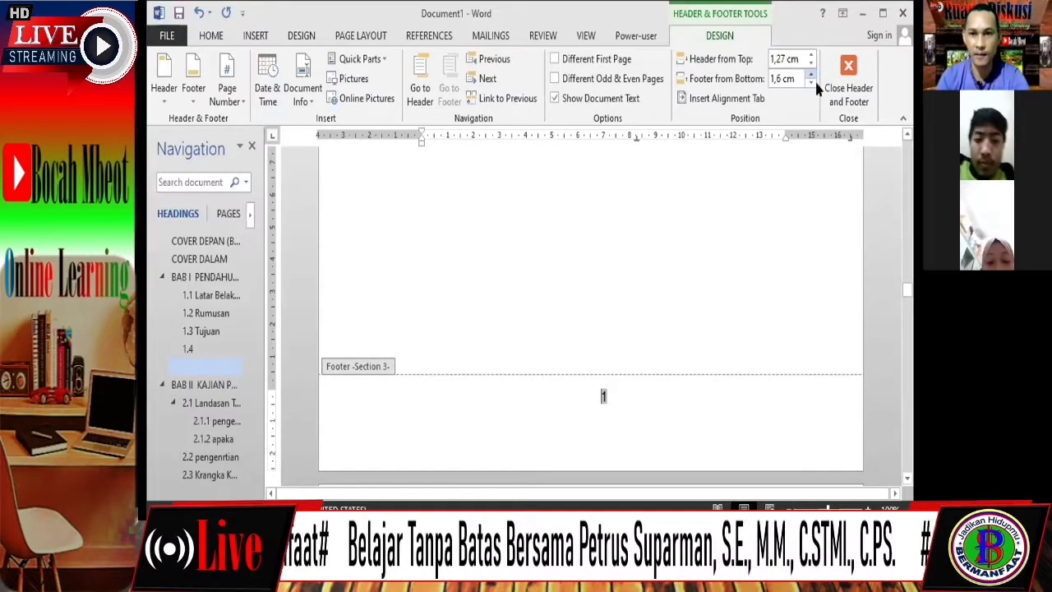
left_click(812, 86)
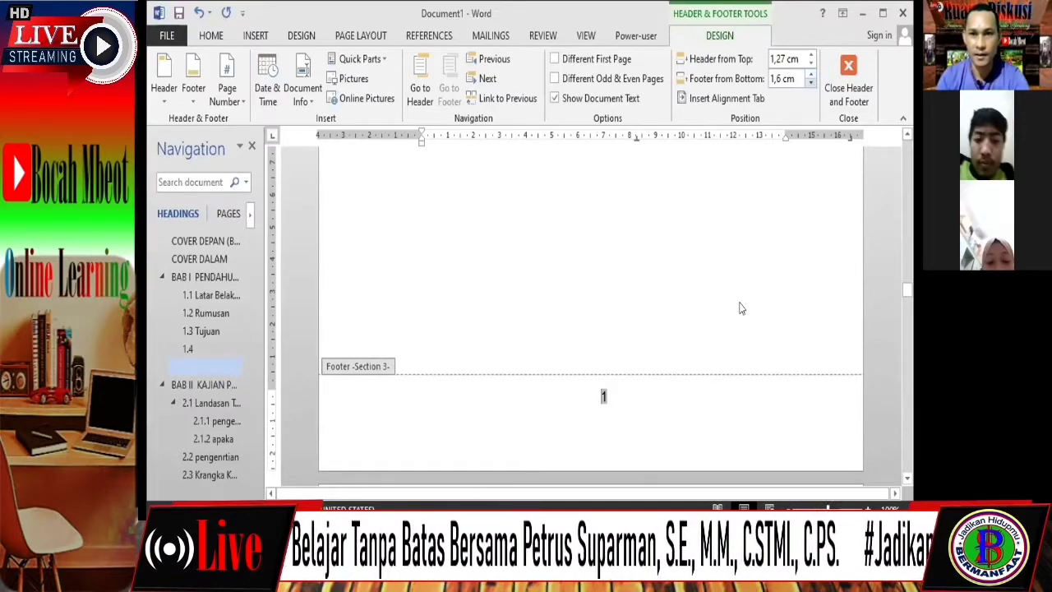
scroll(724, 300, "down", 3)
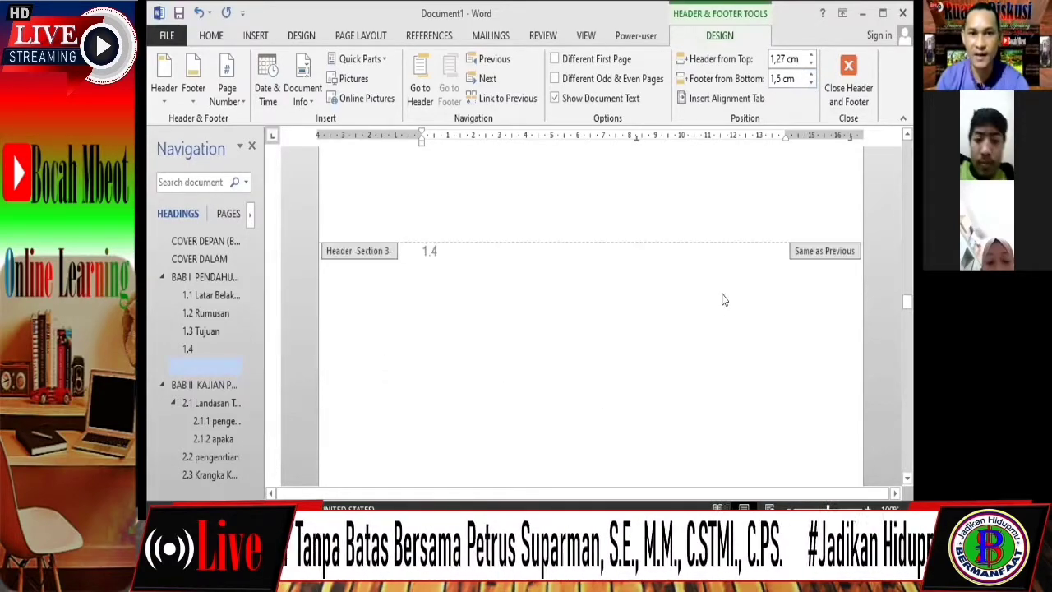
Give the empty 1.4 heading on BAB I's second page the text ATATATATS
double_click(632, 310)
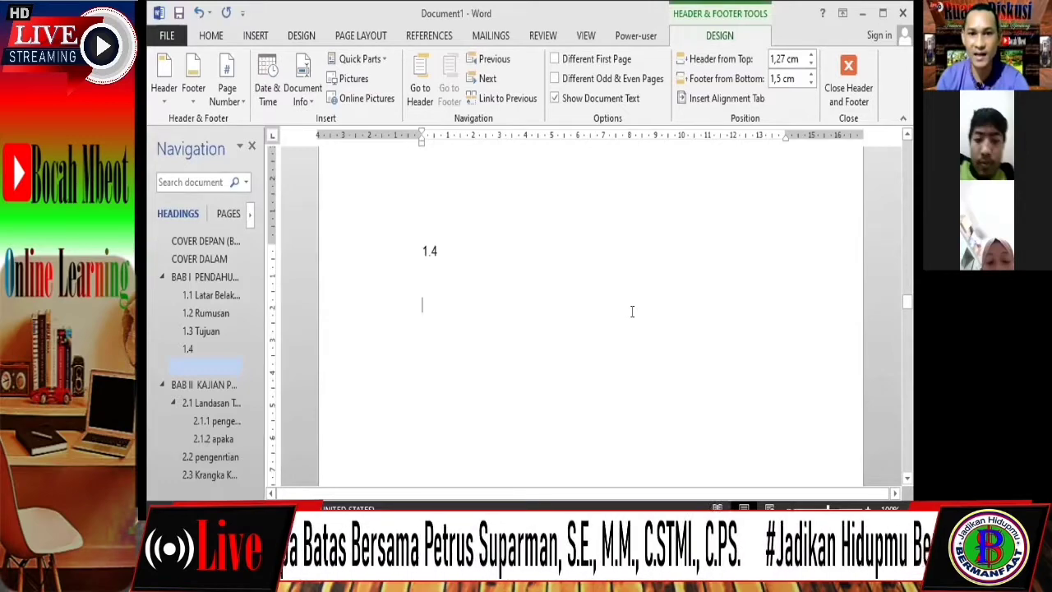
double_click(578, 284)
key("BackSpace")
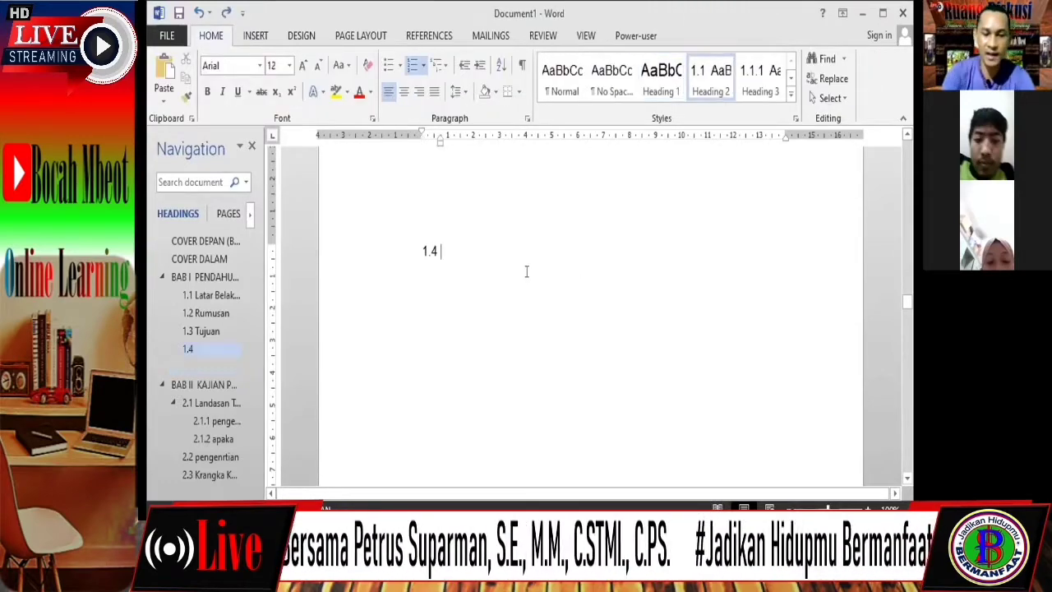
type("ATATATATS")
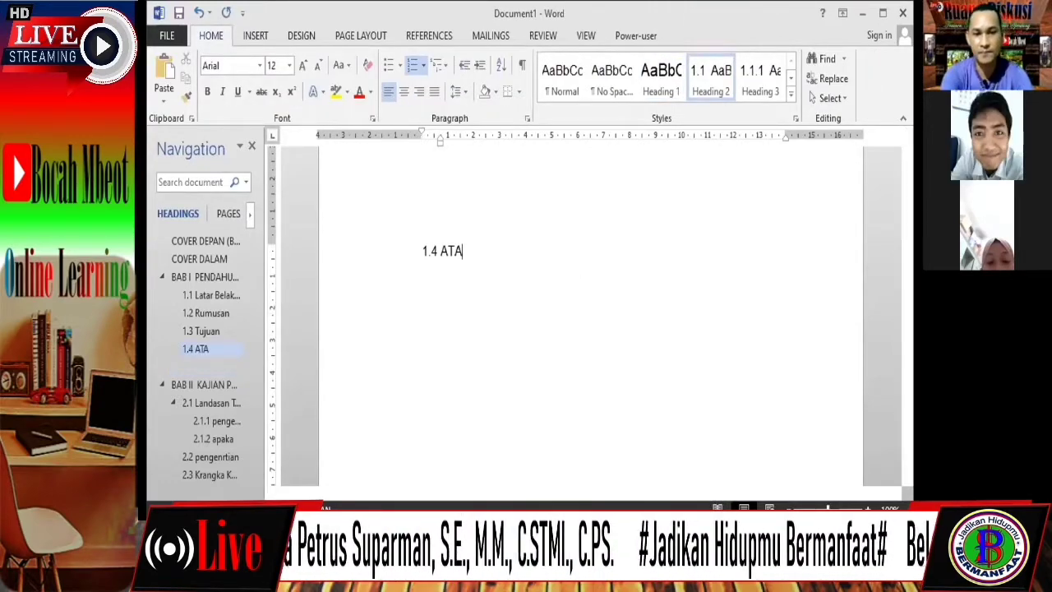
Add a Plain Number 3 page number at the top of the page in the section 3 header
left_click(787, 280)
scroll(787, 280, "up", 2)
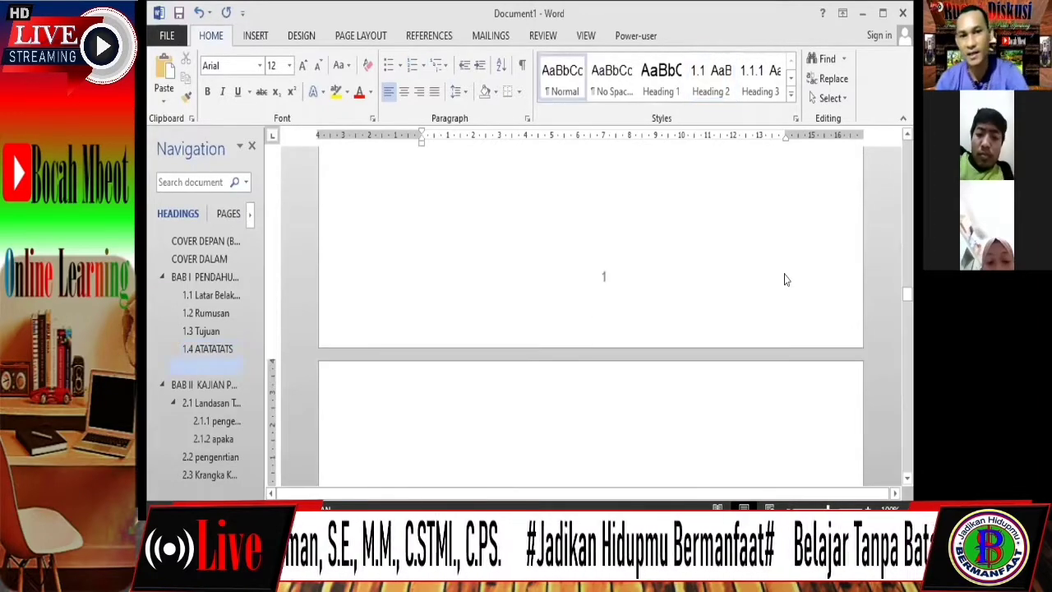
scroll(787, 280, "down", 1)
double_click(351, 218)
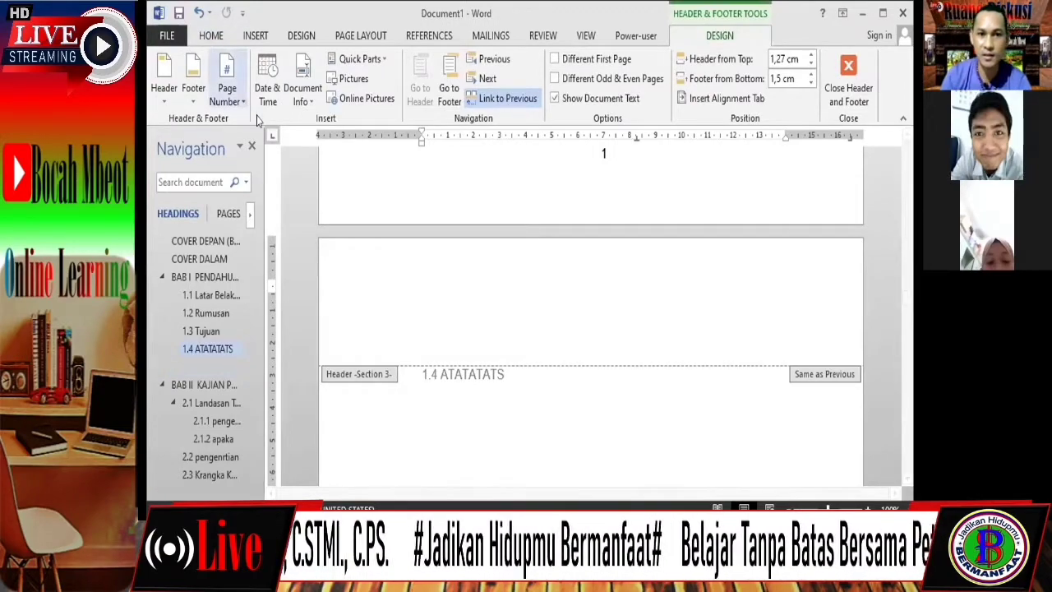
left_click(227, 92)
mouse_move(257, 121)
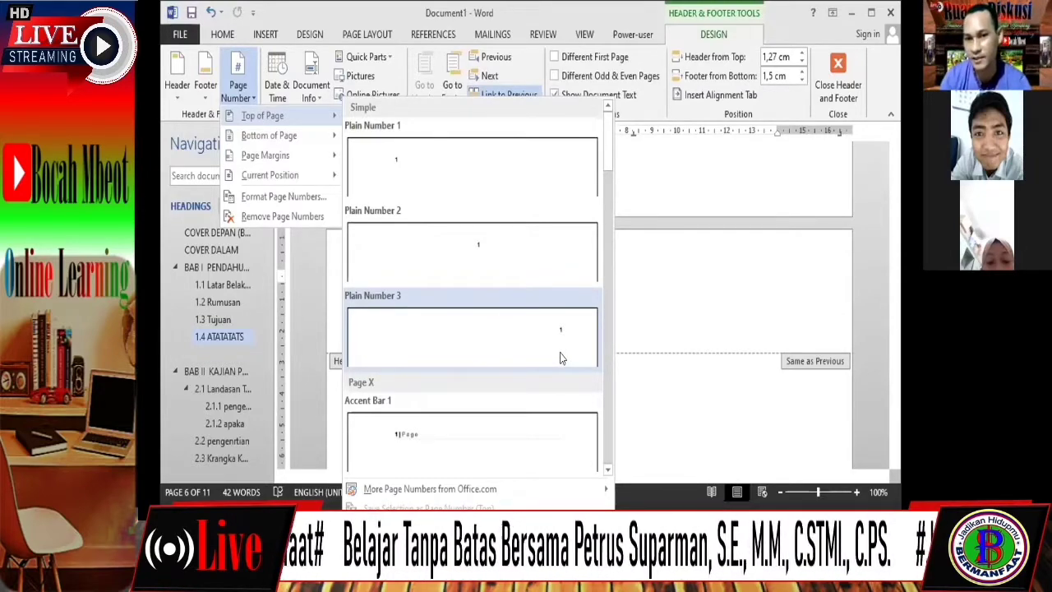
left_click(560, 353)
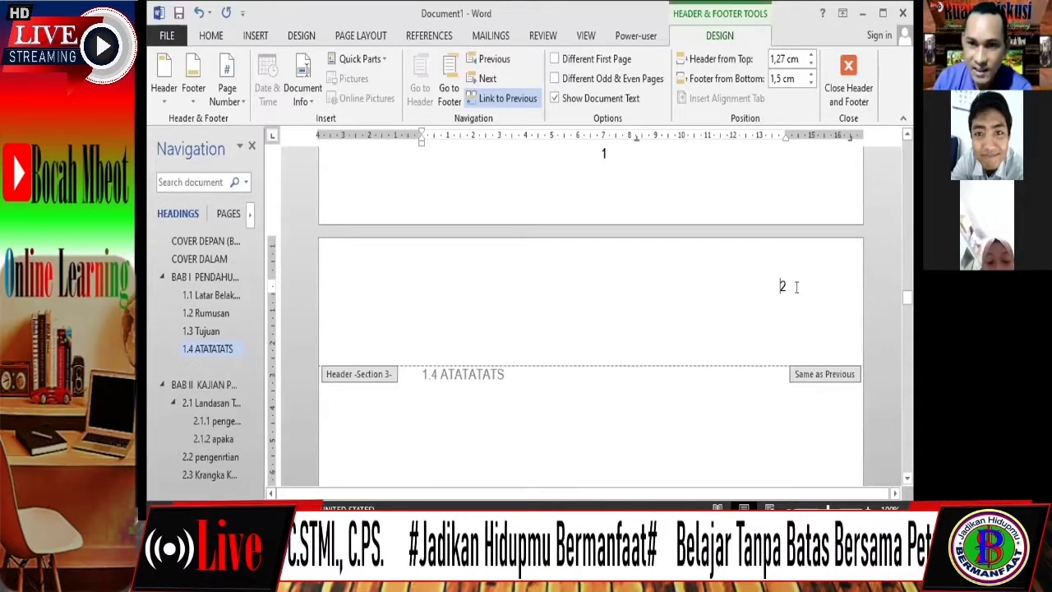
Set the section 3 header's distance from the top to 2,4 cm and return to the body text
left_click_drag(797, 287, 752, 282)
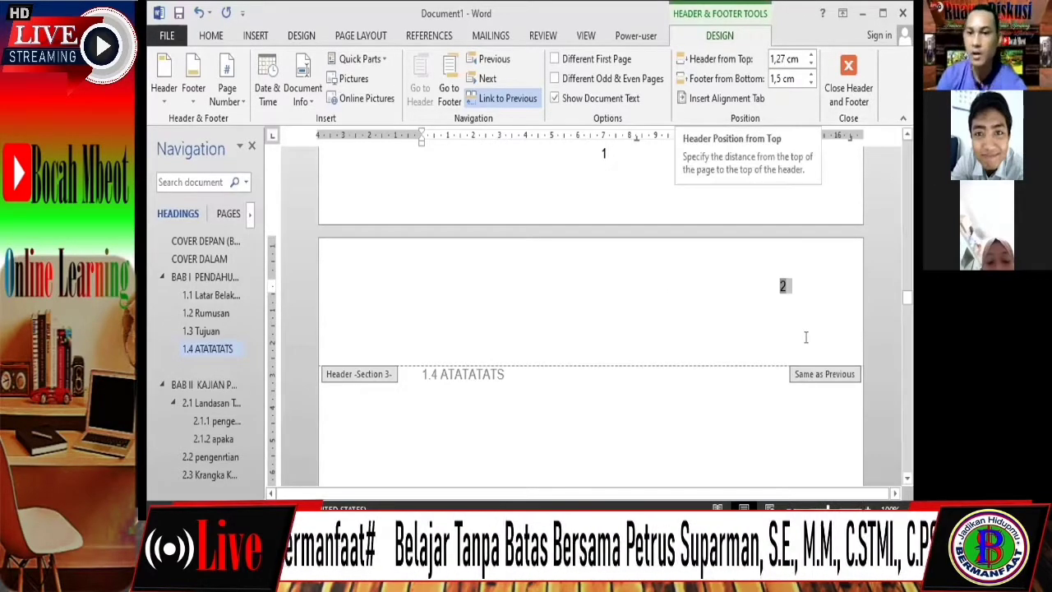
left_click(810, 59)
left_click(809, 59)
left_click(810, 59)
left_click(810, 59)
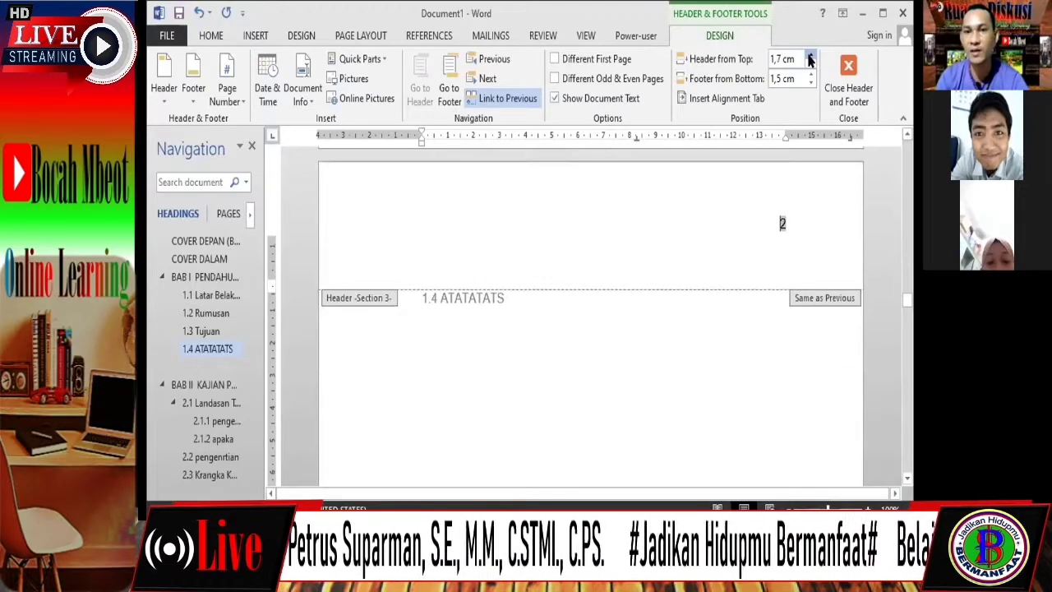
left_click(810, 59)
left_click(810, 59)
left_click(810, 59)
left_click(810, 59)
left_click(810, 59)
left_click(810, 59)
left_click(810, 60)
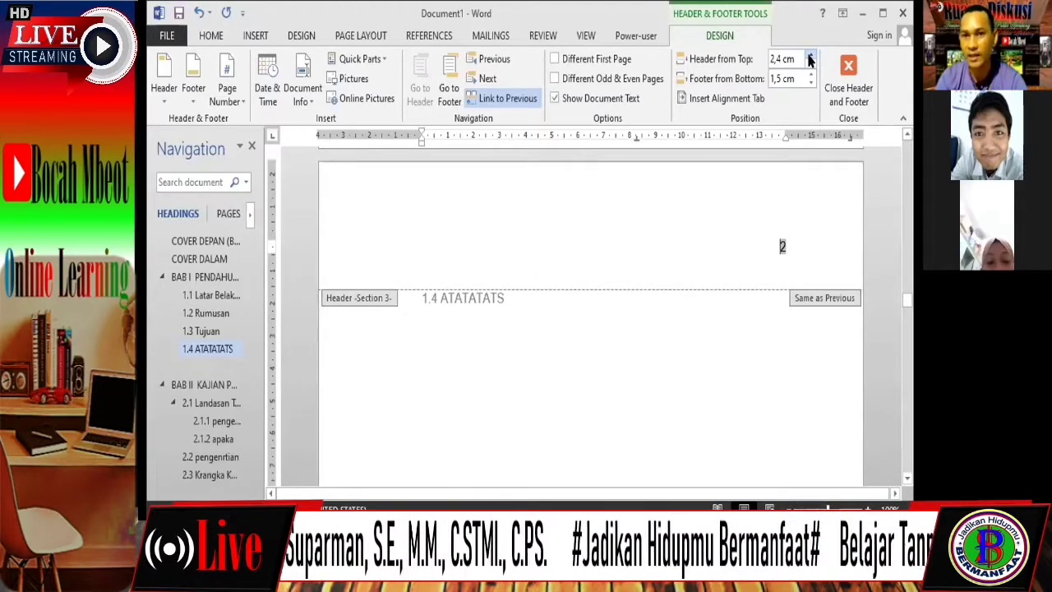
left_click(809, 60)
left_click(809, 59)
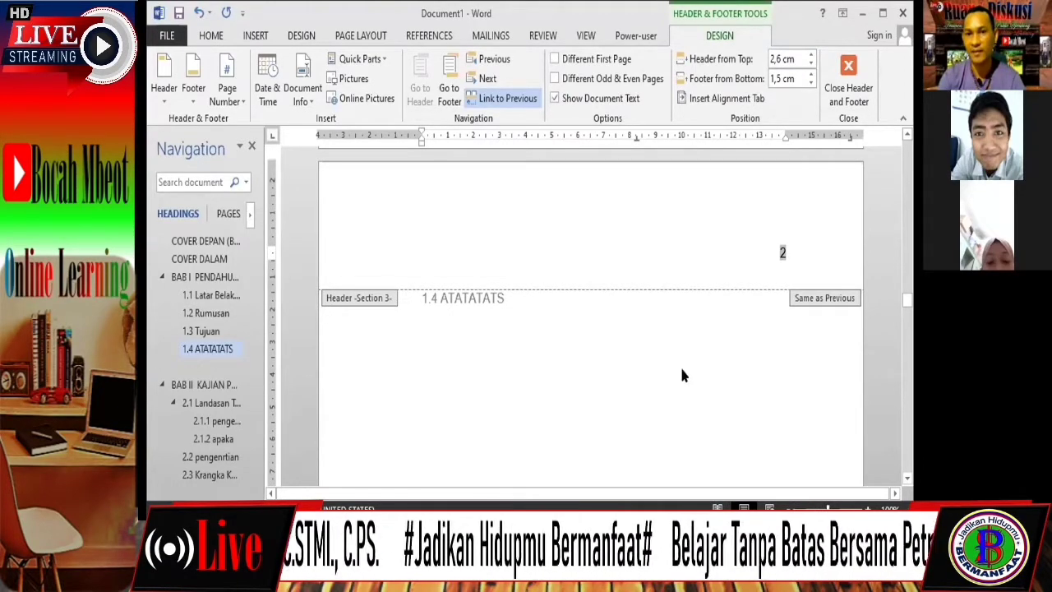
key("ctrl+z")
key("ctrl+z")
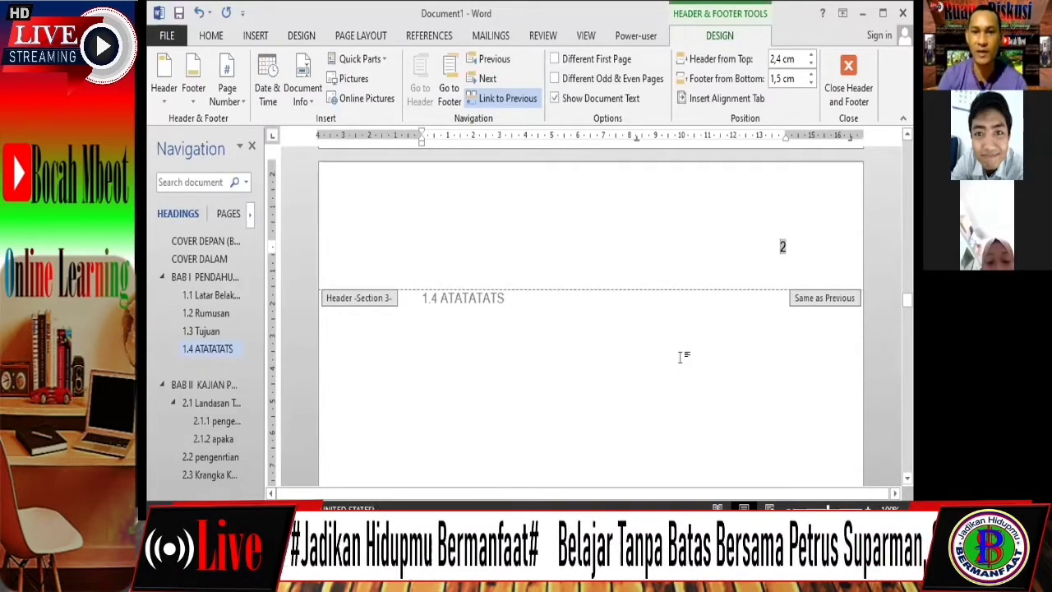
double_click(680, 357)
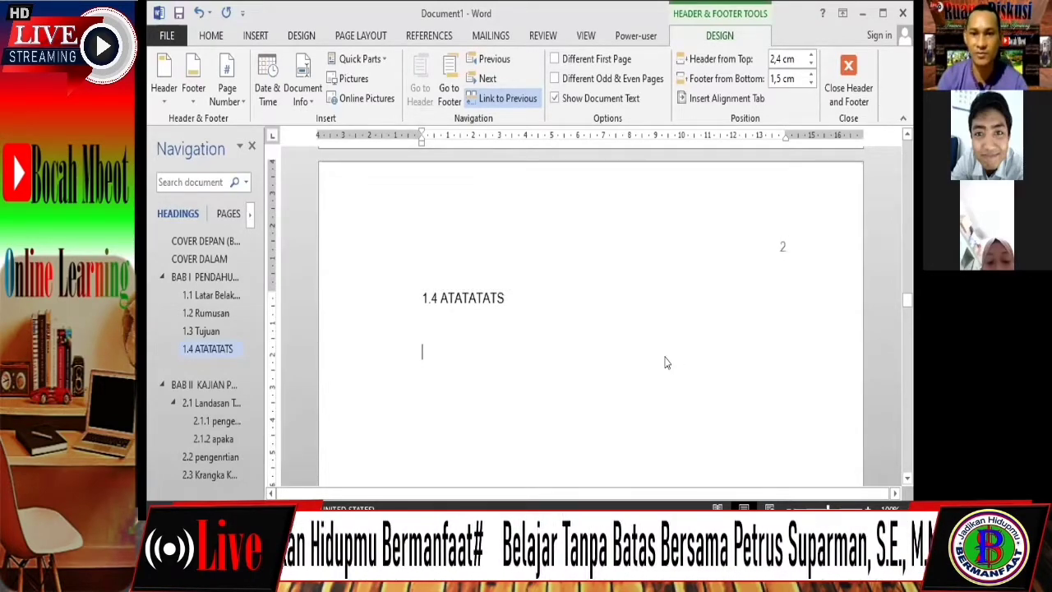
Enable a different first page for section 3 and delete the page number from the footer of its second page
scroll(641, 345, "down", 15)
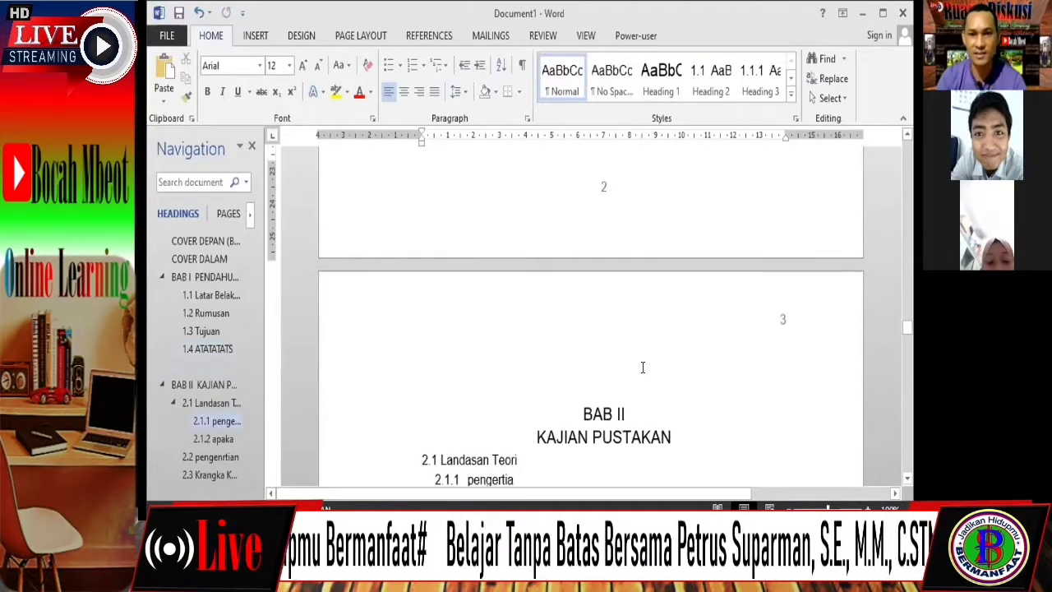
scroll(620, 256, "up", 3)
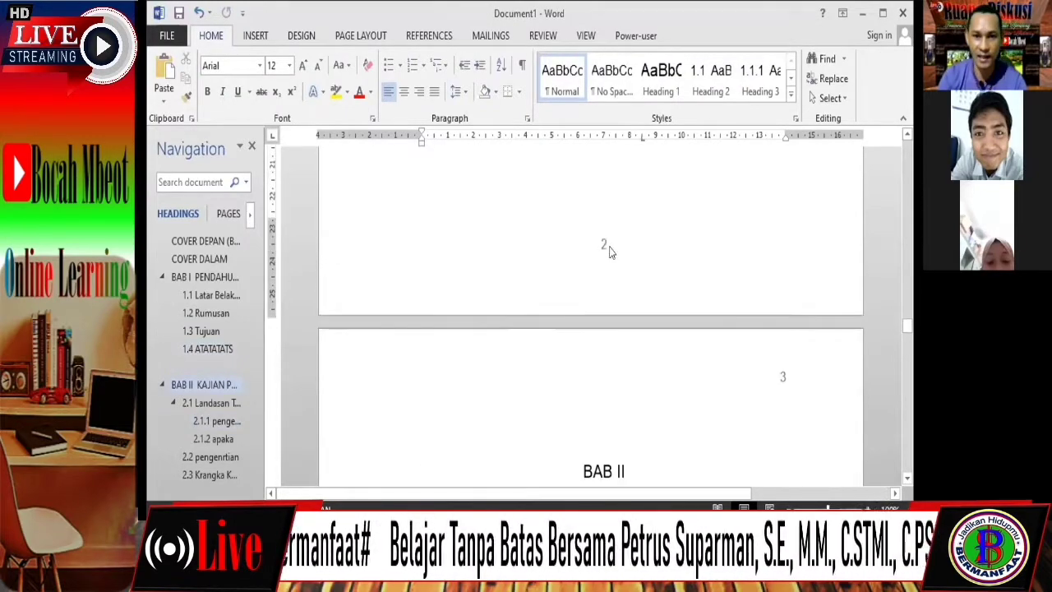
scroll(611, 313, "up", 1)
double_click(612, 310)
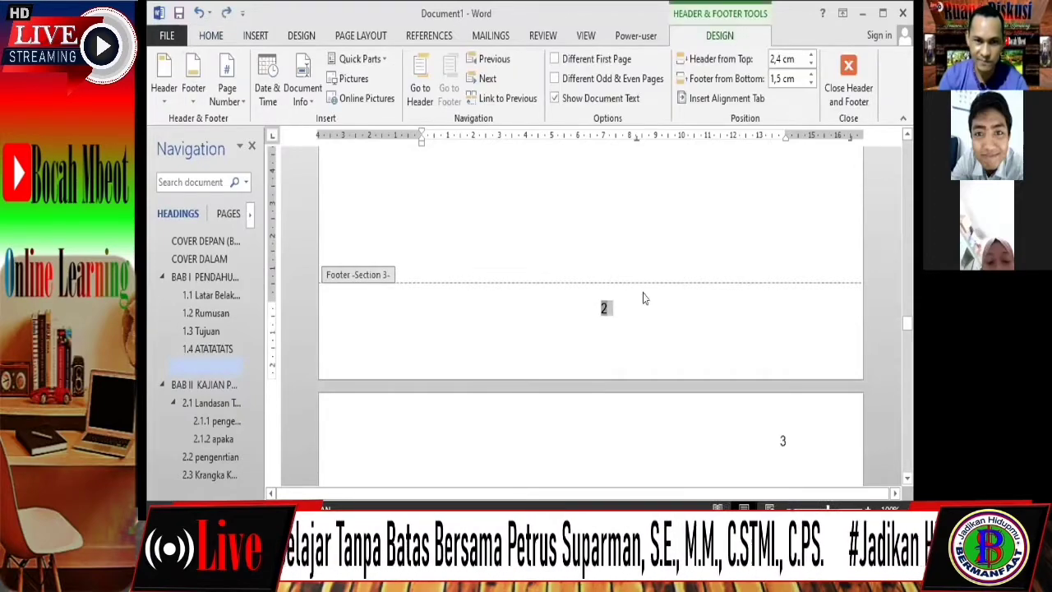
scroll(574, 400, "up", 1)
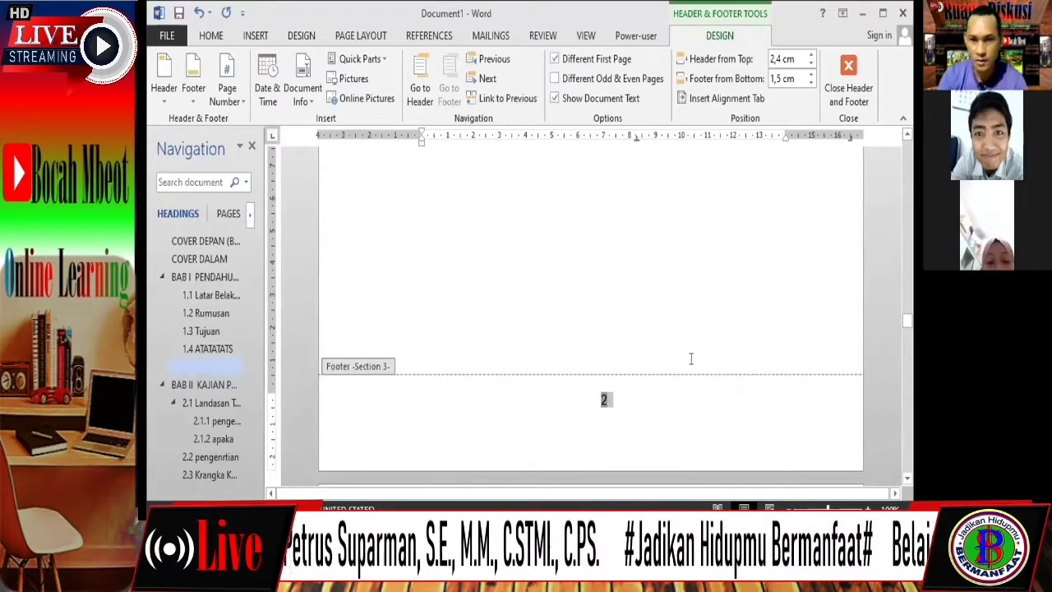
key("Delete")
scroll(793, 329, "down", 2)
Enable a different first page for section 4, which starts with BAB II
left_click(749, 334)
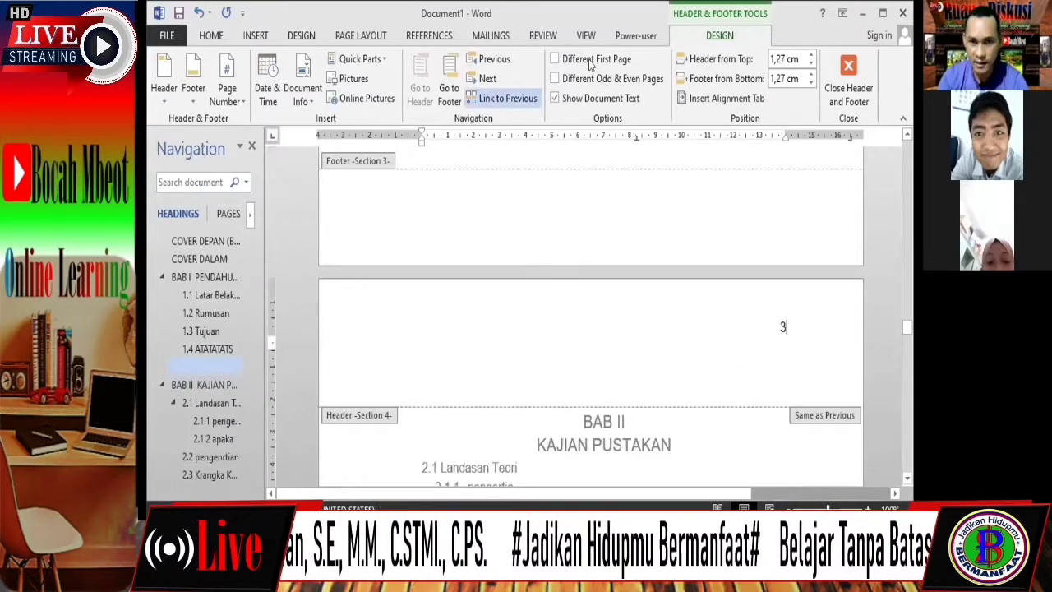
key("ctrl+a")
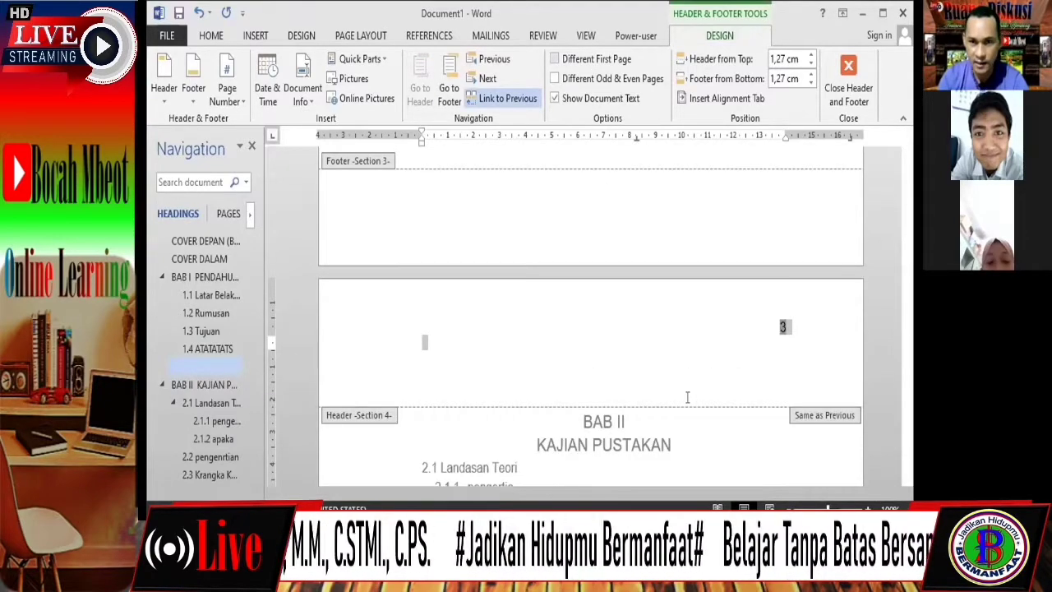
key("ctrl+z")
Check the header and footer page numbers from the BAB II pages through to the BAB III page
scroll(688, 397, "down", 6)
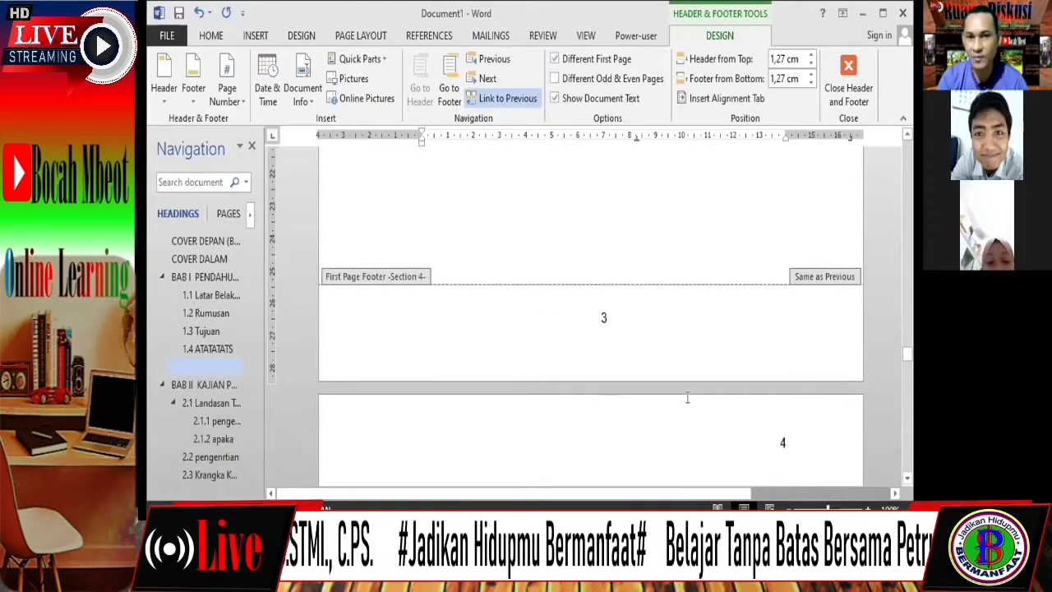
scroll(691, 396, "down", 1)
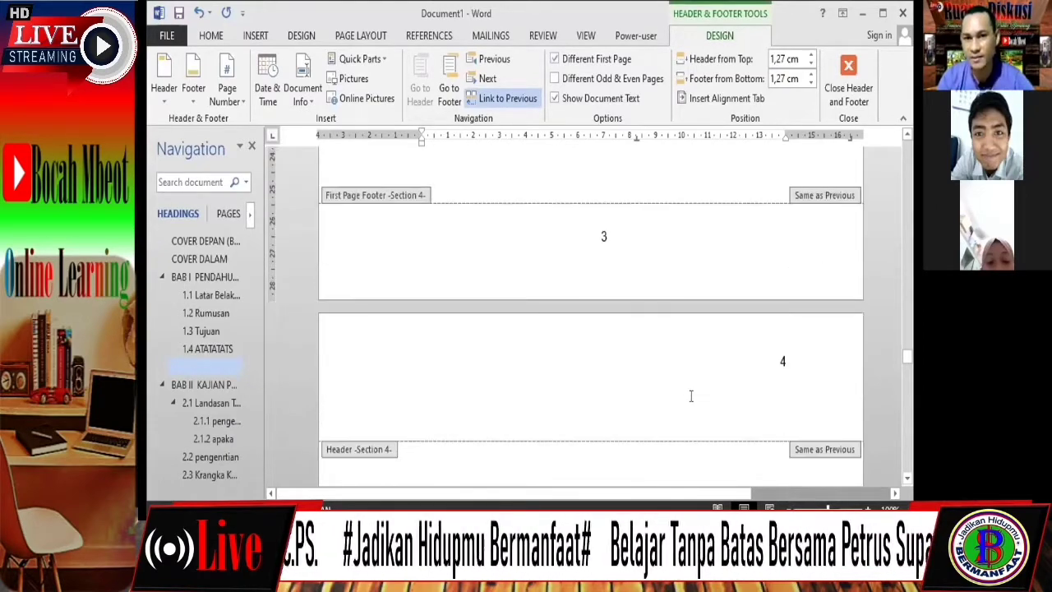
scroll(691, 397, "up", 1)
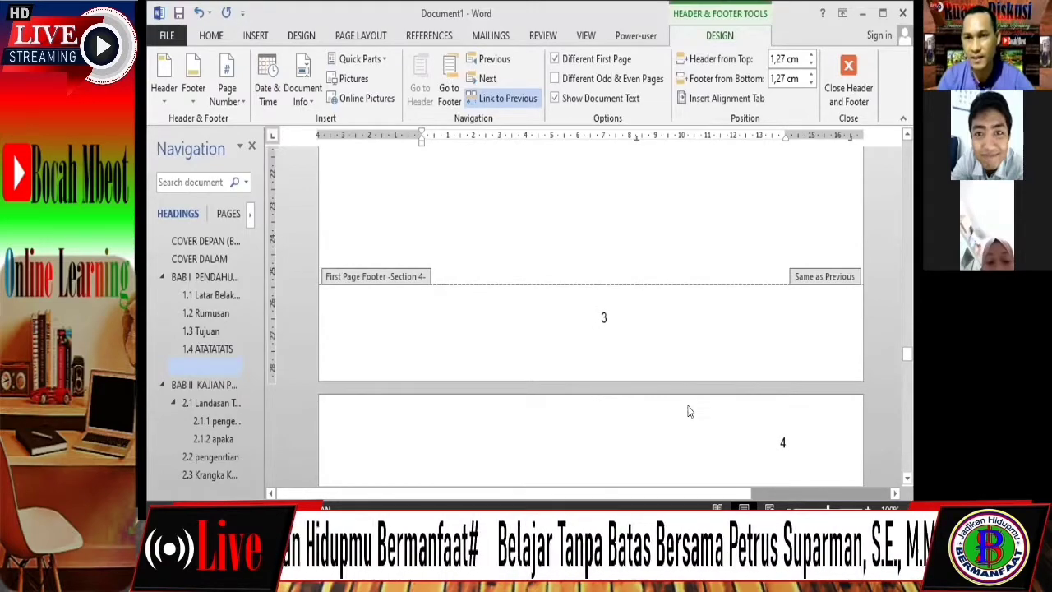
scroll(690, 411, "down", 3)
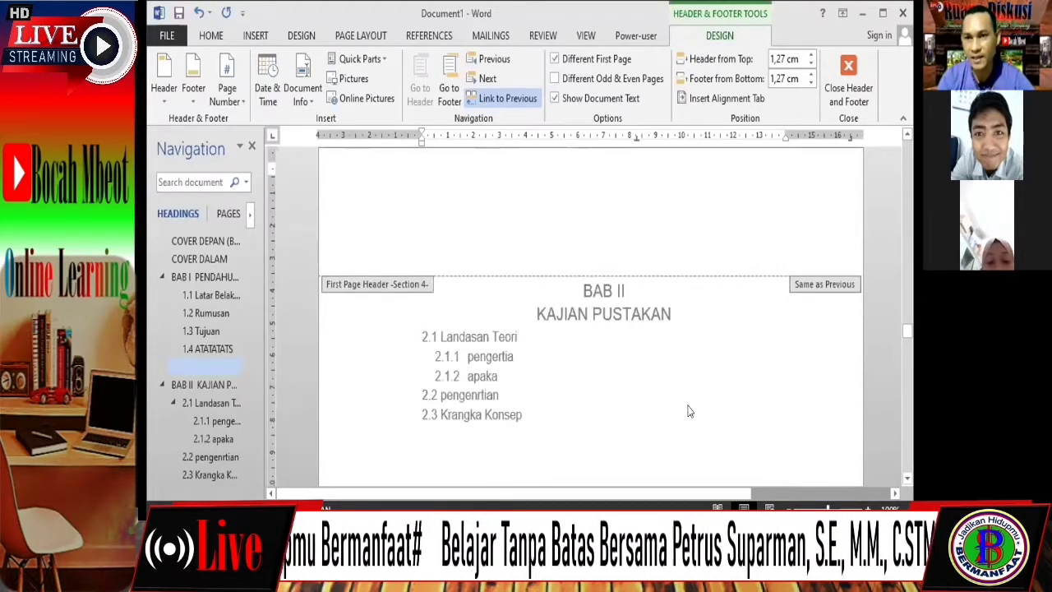
scroll(690, 411, "down", 4)
scroll(690, 411, "down", 3)
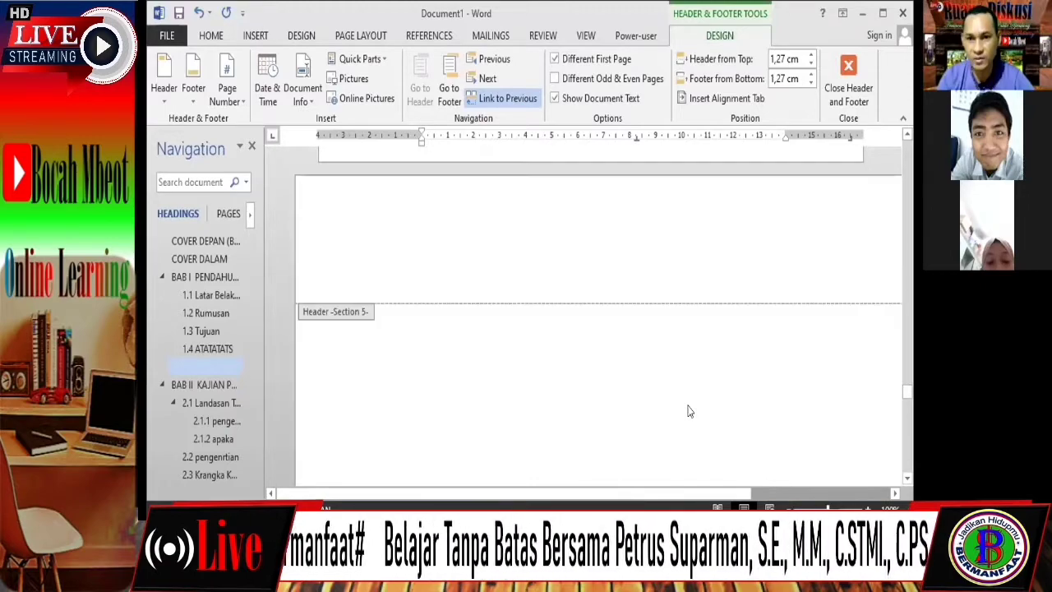
scroll(689, 362, "down", 5)
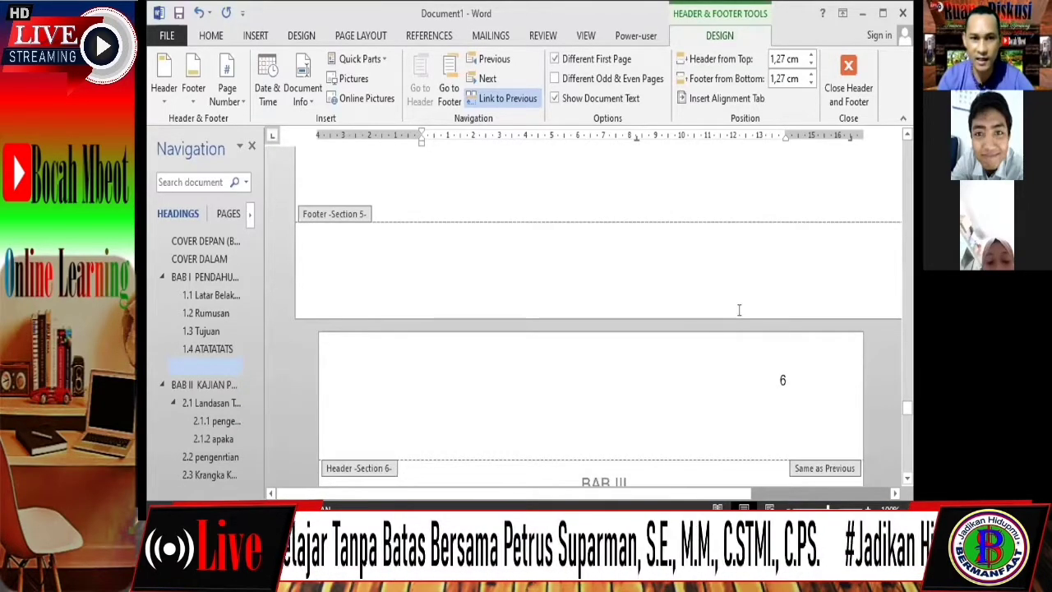
scroll(697, 403, "down", 4)
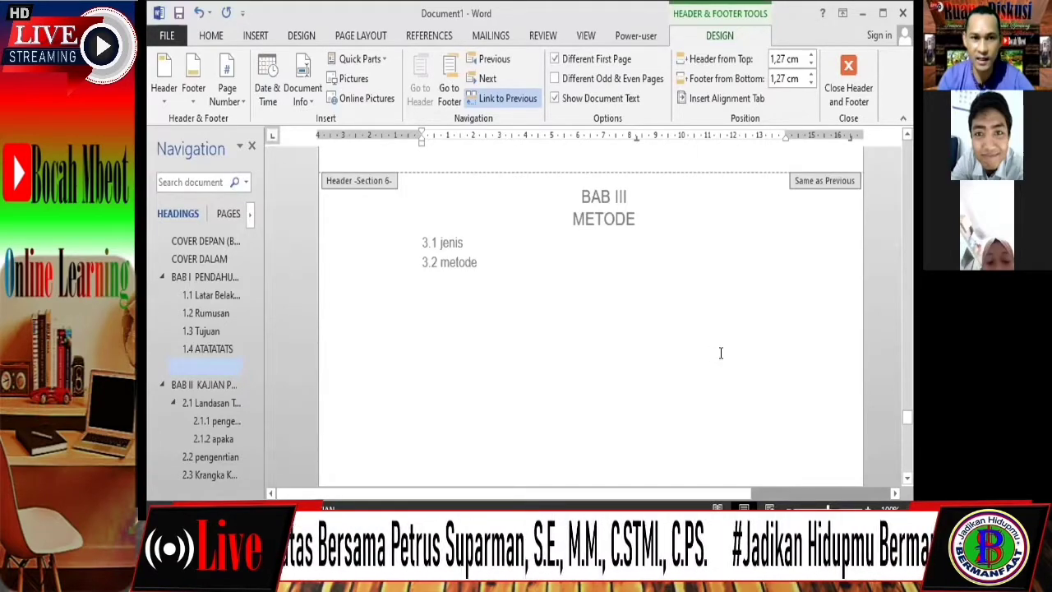
Set the section 4 footer's distance from the bottom to 1,5 cm
scroll(720, 353, "up", 10)
scroll(621, 287, "up", 3)
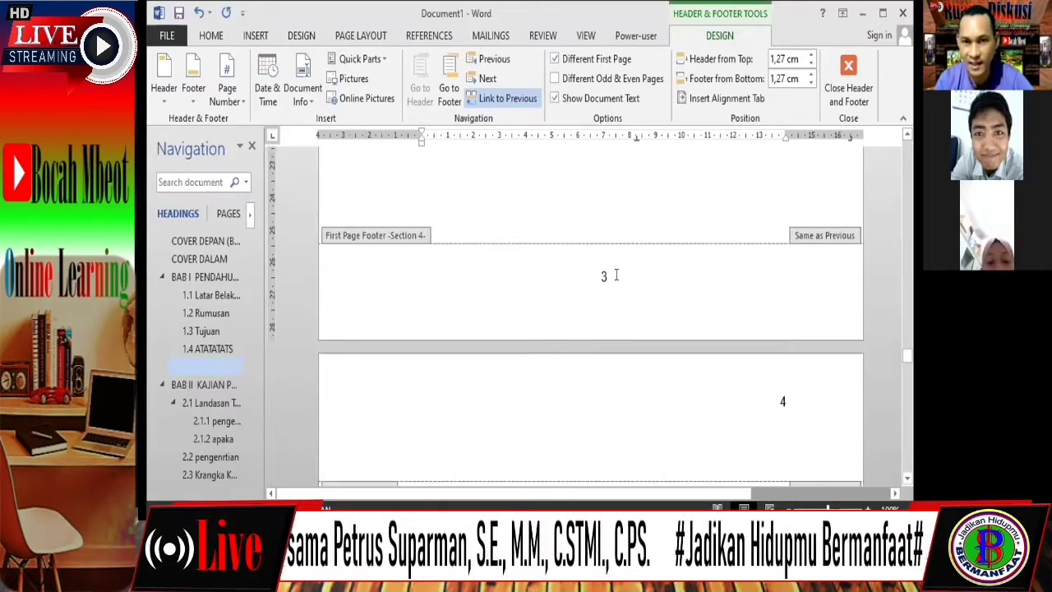
left_click(616, 276)
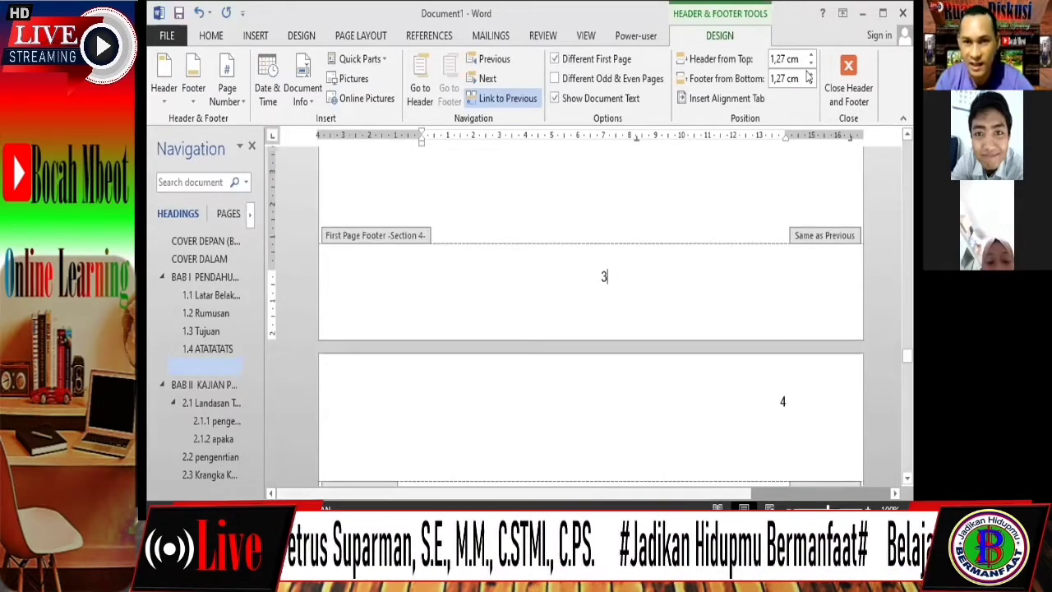
left_click(809, 74)
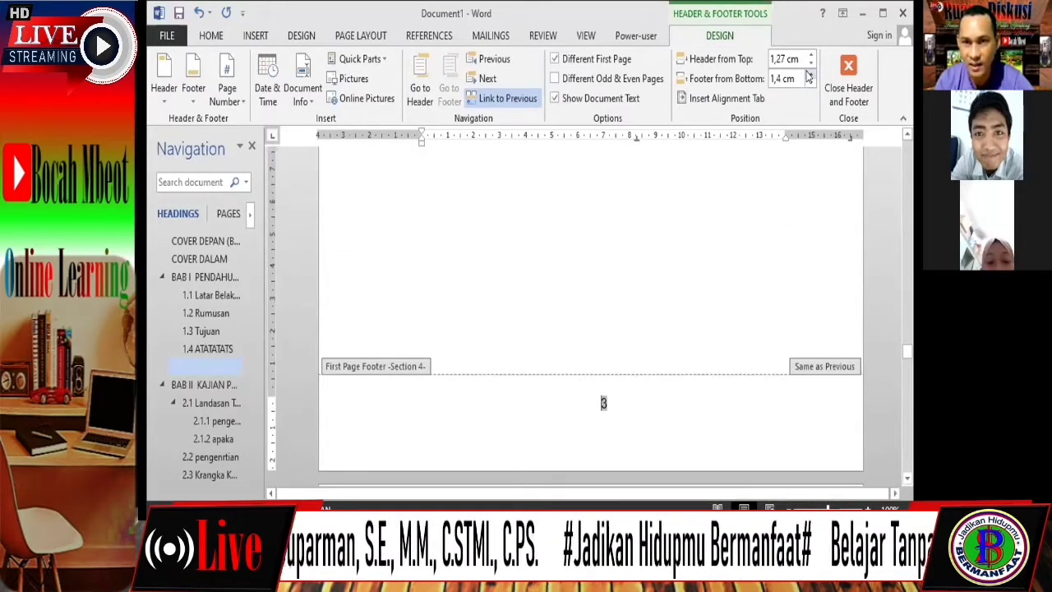
Set the section 4 header's distance from the top to 2,5 cm on its second page
scroll(792, 353, "down", 4)
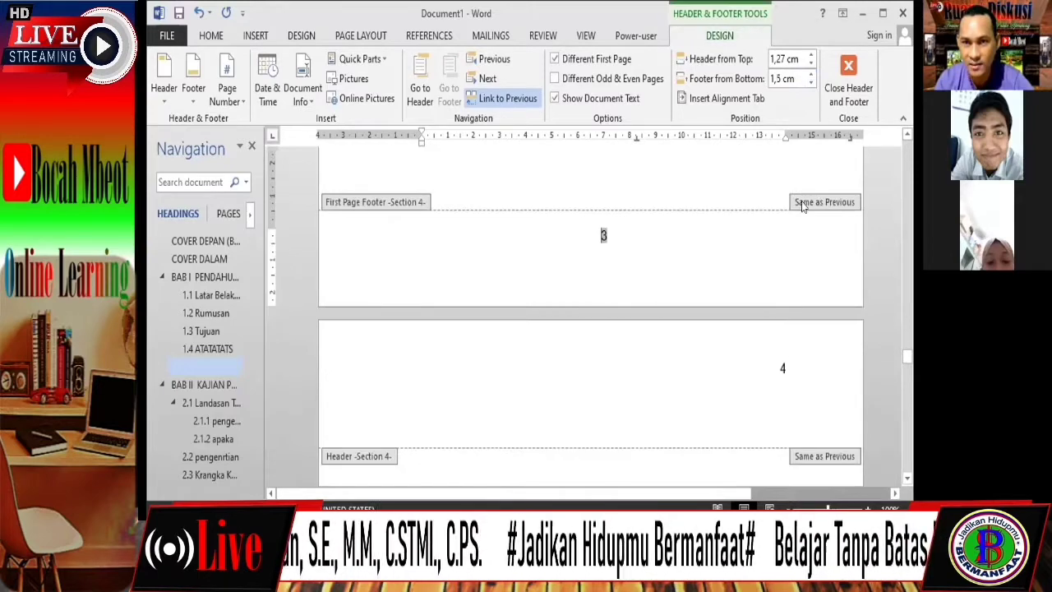
left_click(812, 56)
left_click(811, 55)
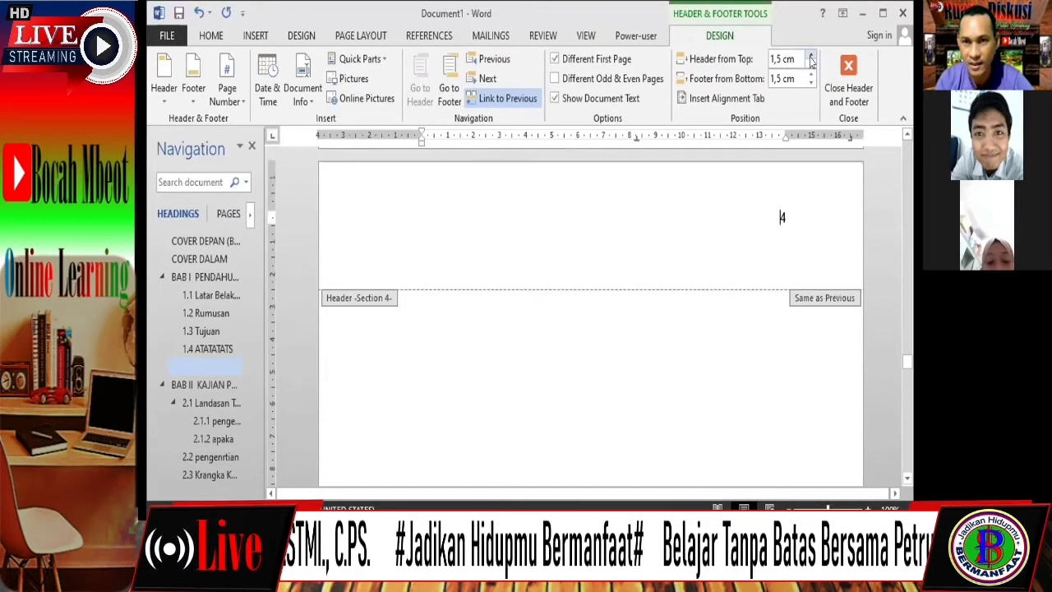
left_click(812, 55)
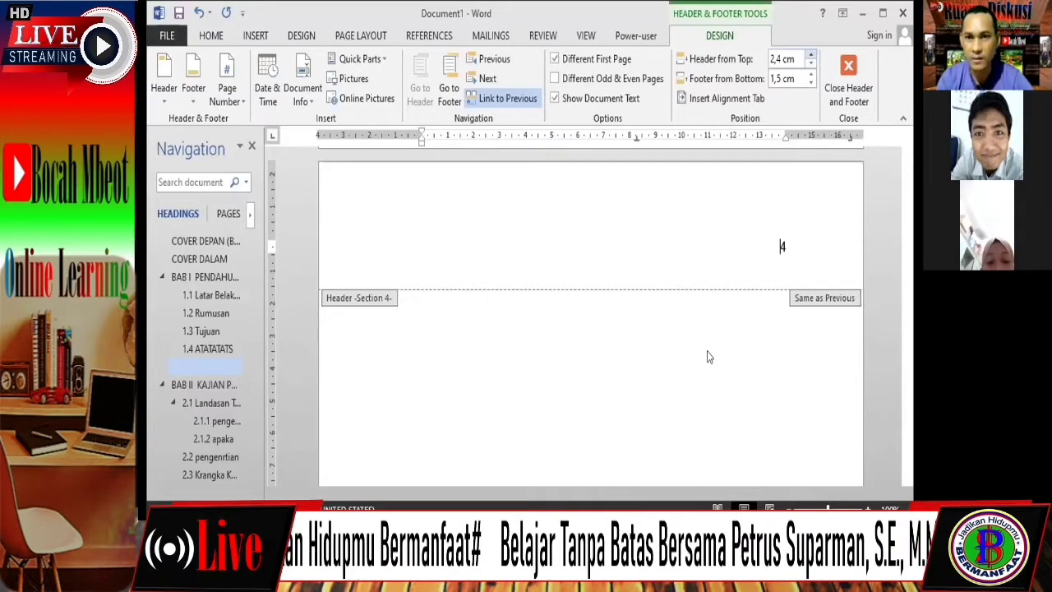
Examine the header and footer page number placement on the landscape page of section 5 and the page after it
scroll(708, 355, "down", 10)
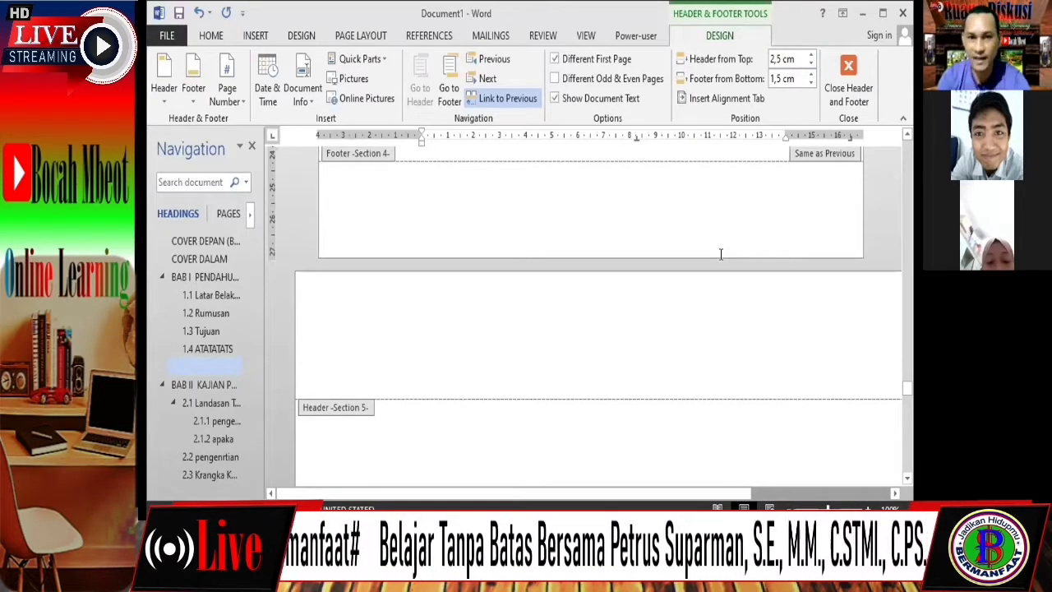
left_click(700, 438)
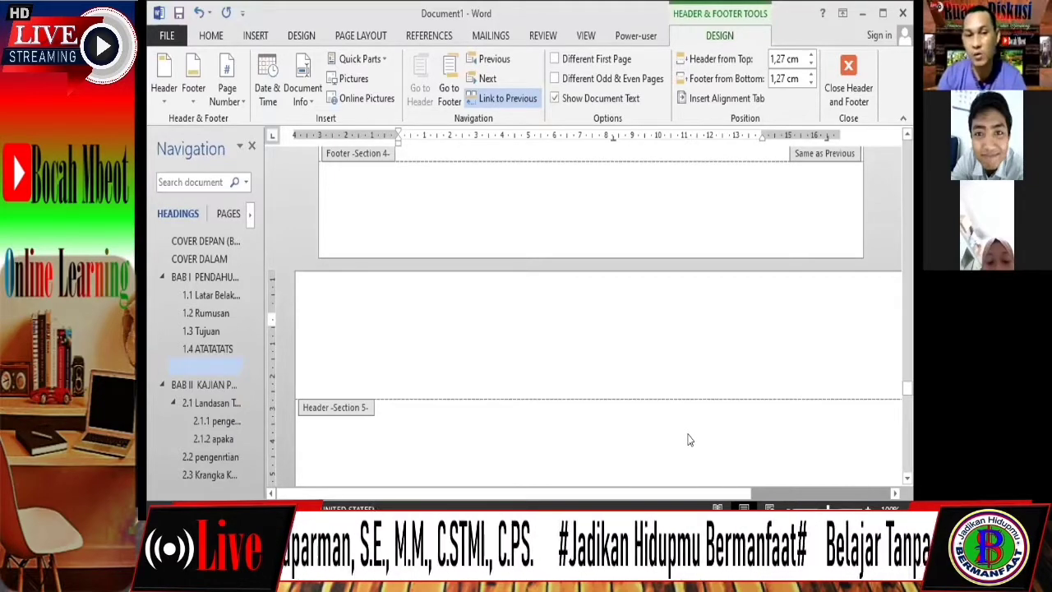
scroll(697, 358, "down", 3)
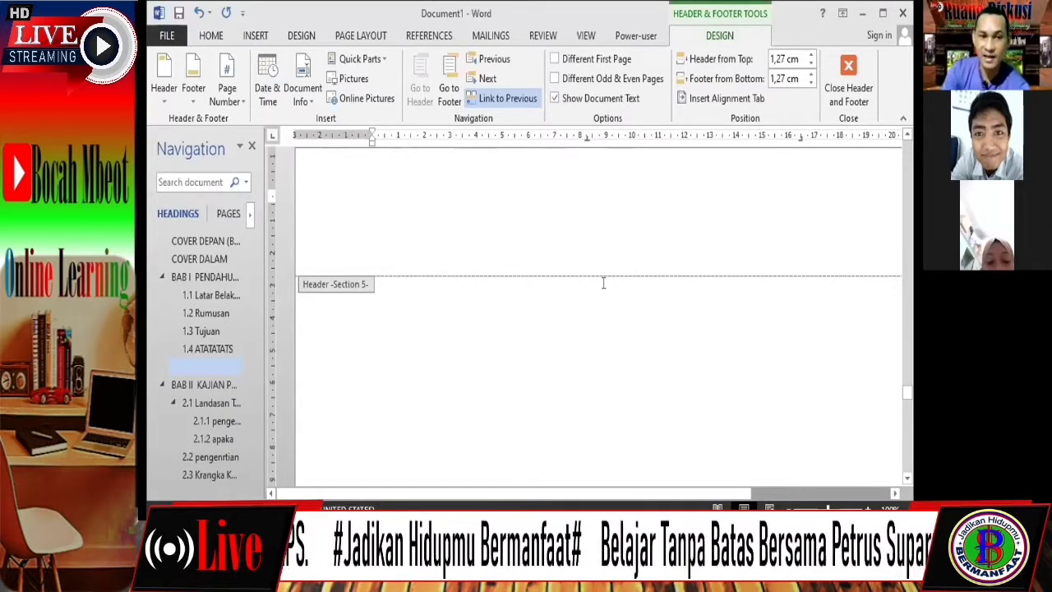
scroll(606, 285, "down", 10)
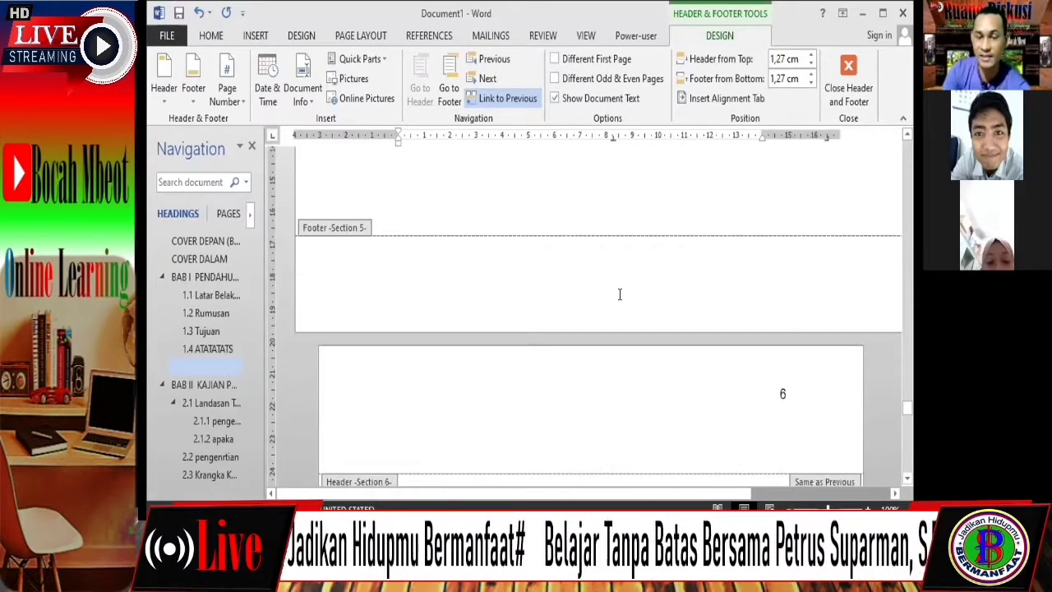
scroll(830, 208, "up", 3)
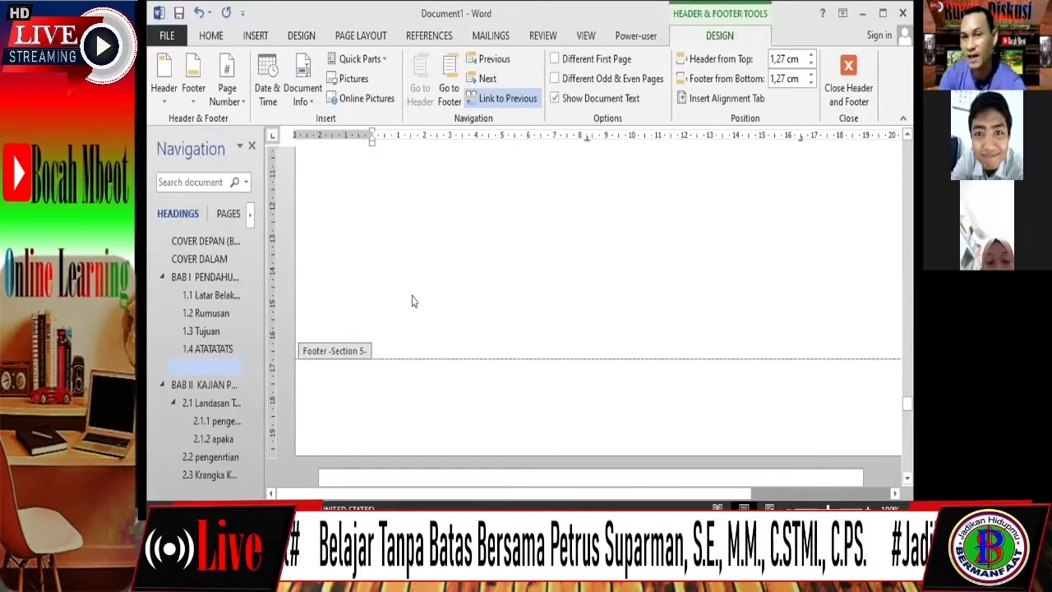
scroll(831, 165, "up", 5)
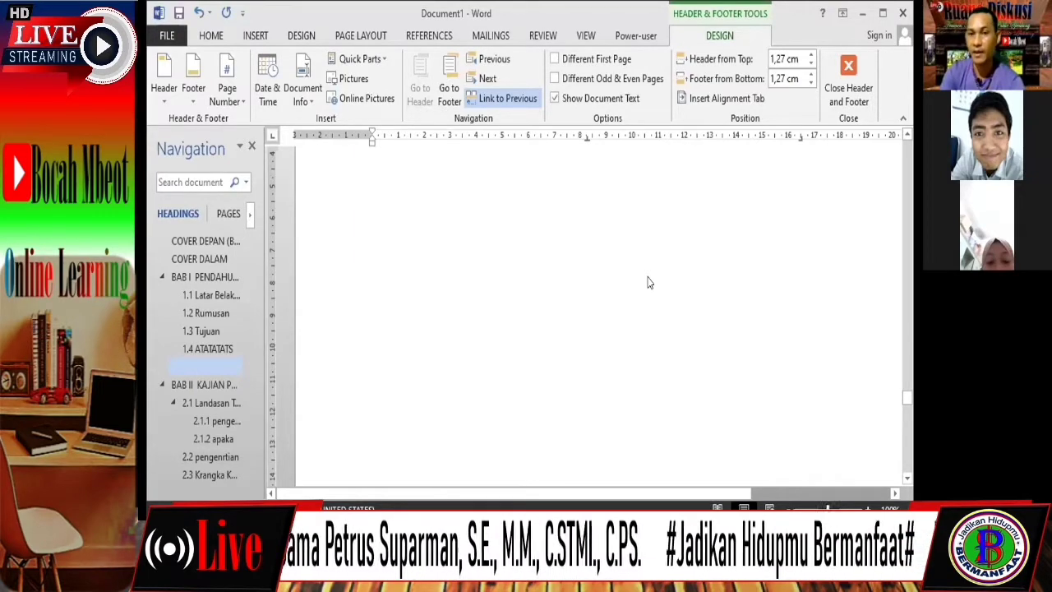
scroll(655, 303, "down", 5)
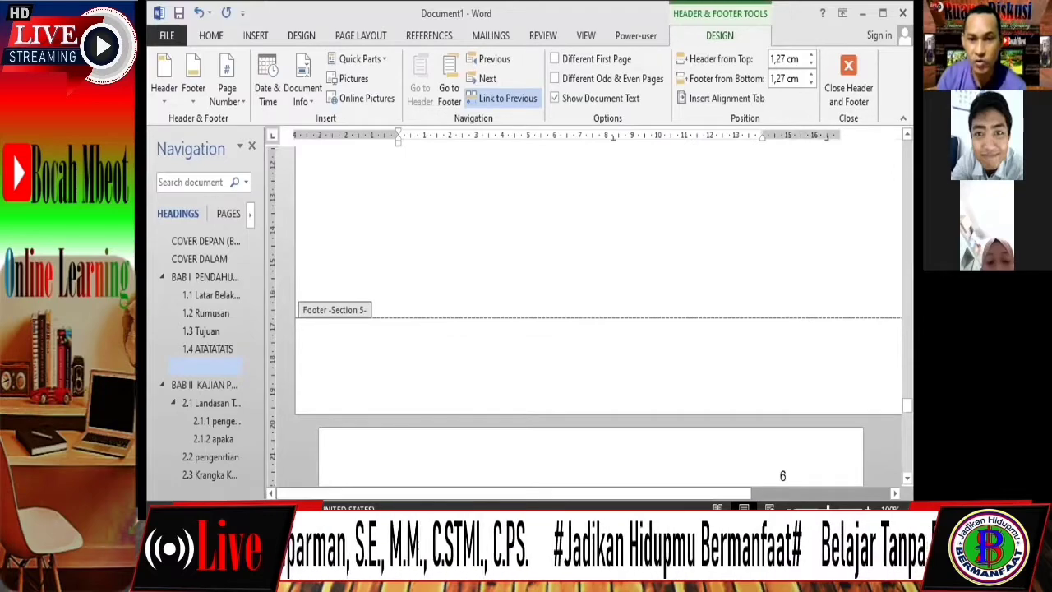
left_click(863, 493)
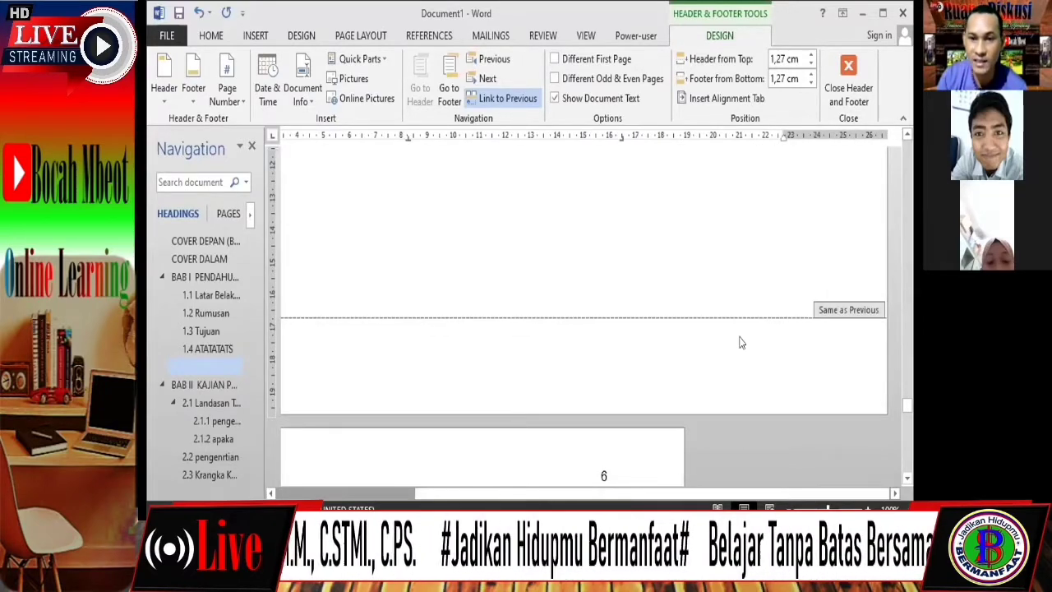
scroll(801, 369, "up", 5)
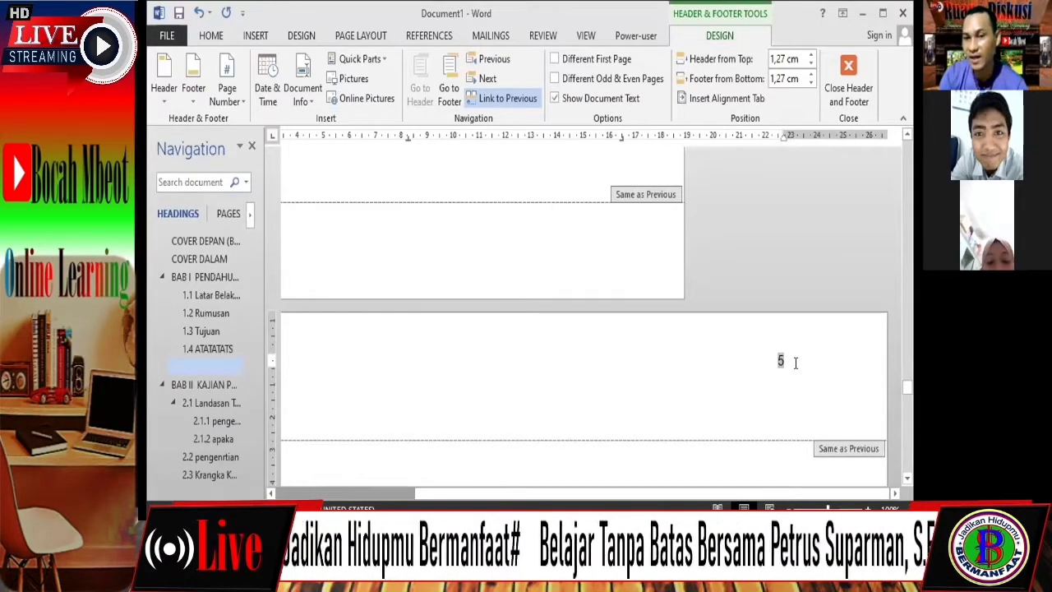
left_click_drag(793, 360, 763, 358)
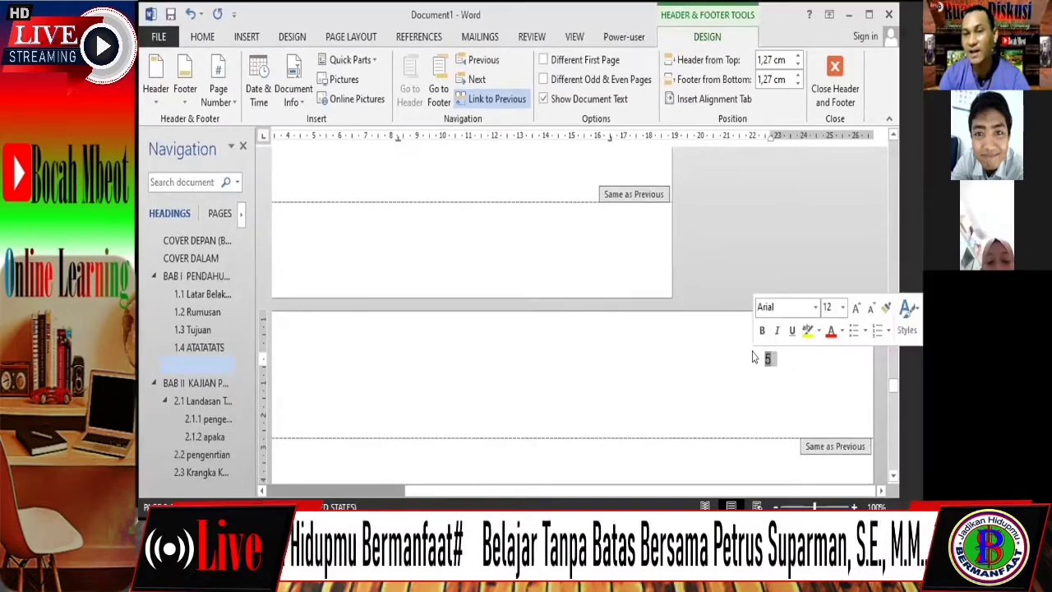
left_click(783, 383)
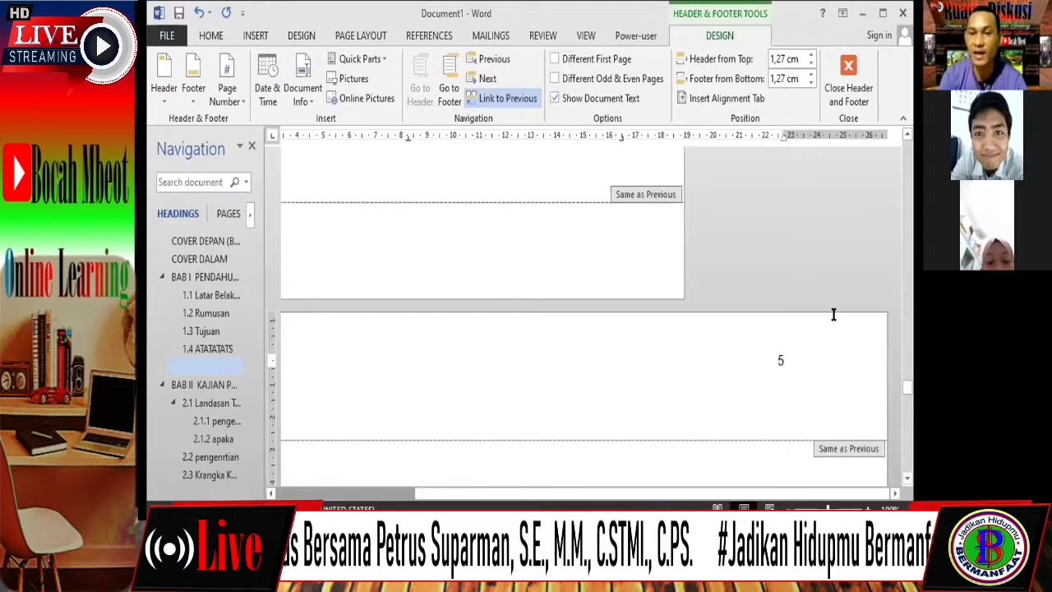
scroll(834, 315, "down", 3)
scroll(835, 310, "down", 6)
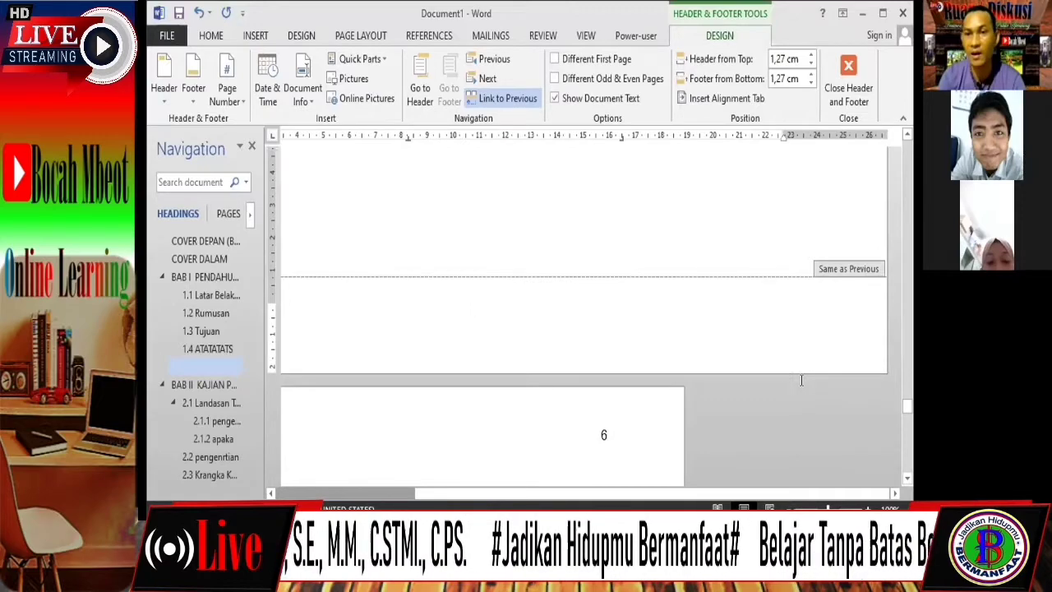
scroll(802, 380, "up", 3)
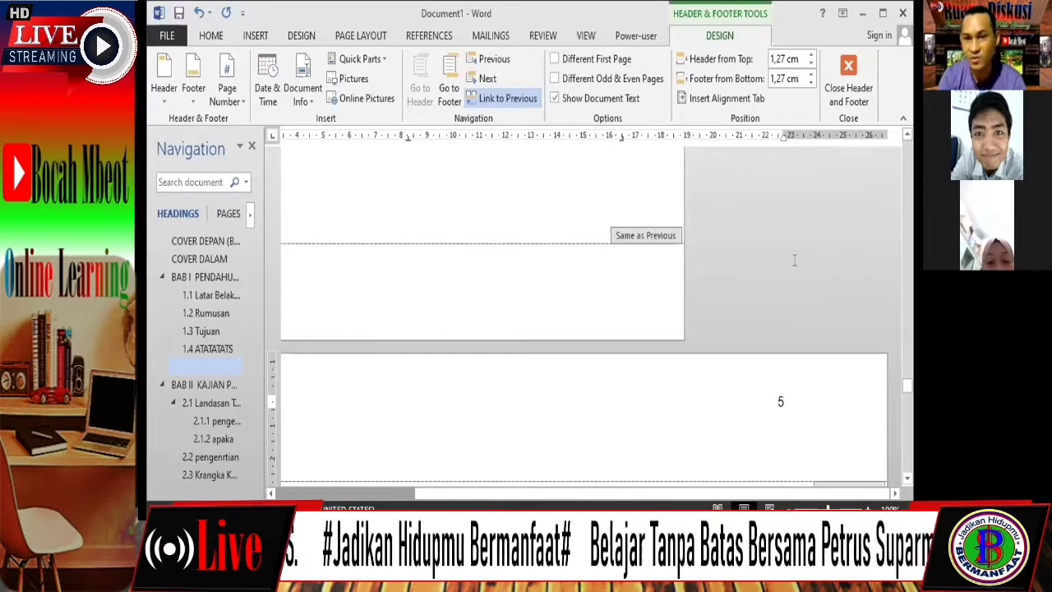
scroll(761, 276, "down", 3)
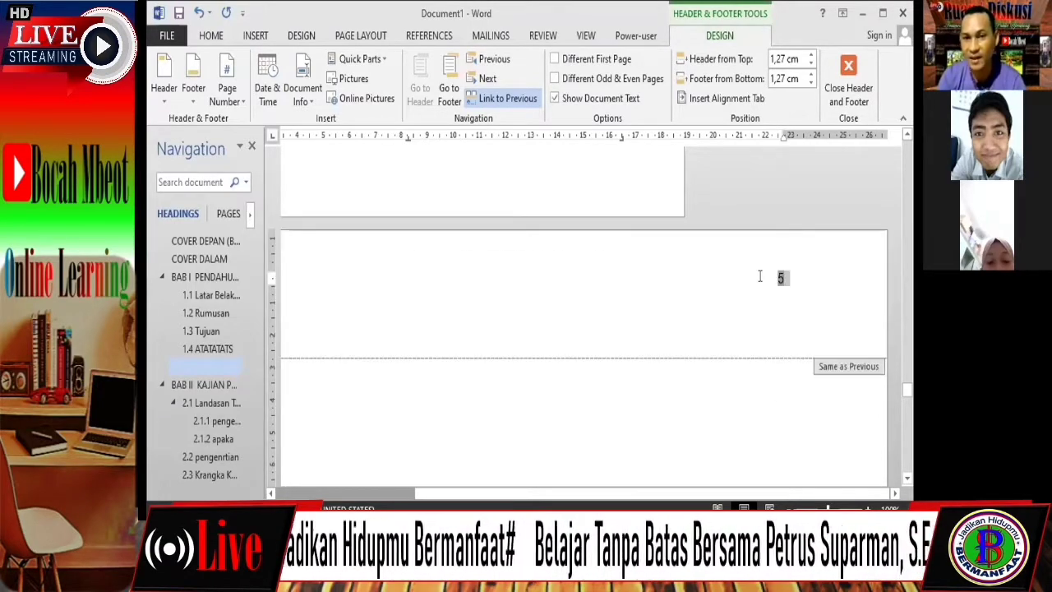
Unlink section 5's header and footer from the previous section and delete the page number from its header
left_click(566, 66)
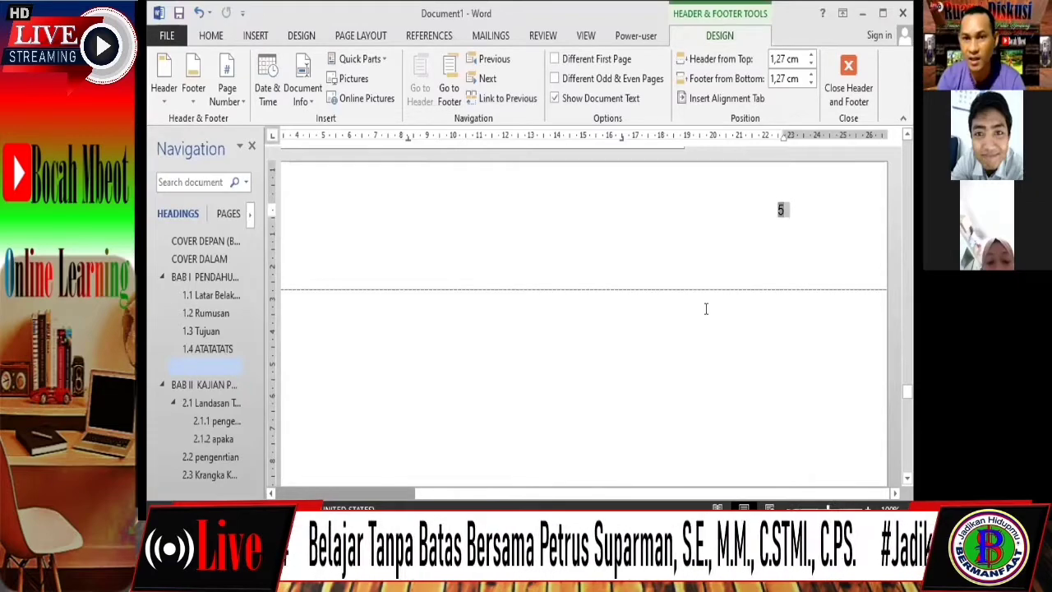
scroll(702, 313, "up", 10)
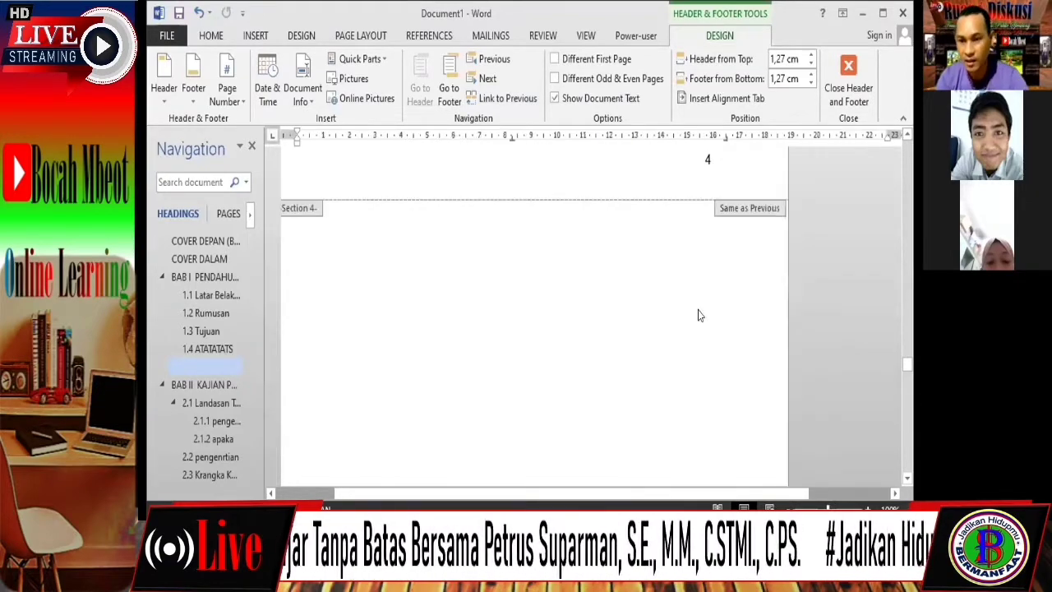
scroll(826, 293, "up", 2)
scroll(826, 288, "down", 10)
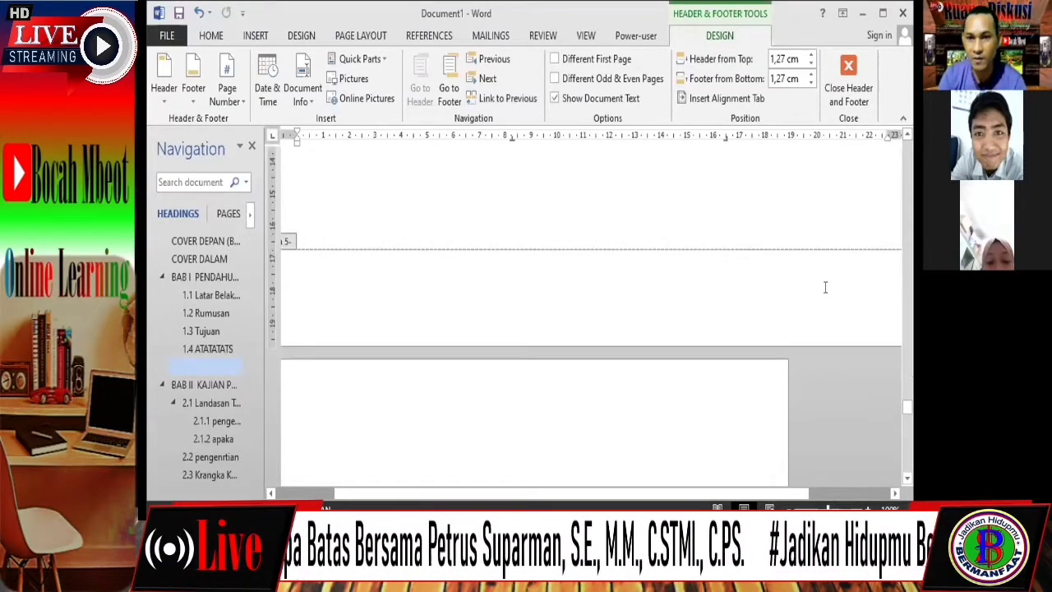
left_click(825, 287)
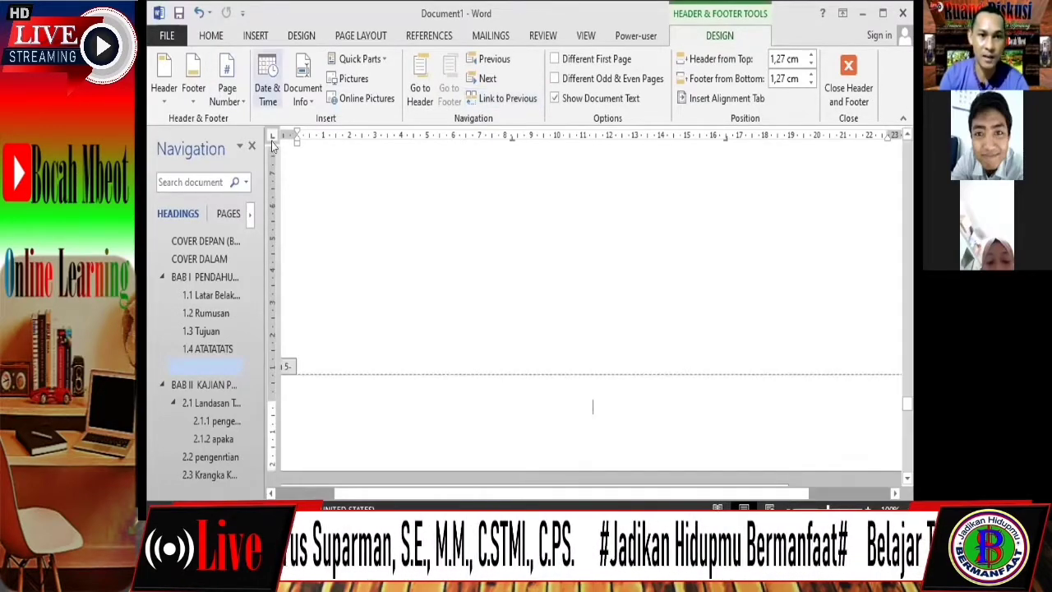
Insert a Plain Number 3 page number at the bottom of section 5's landscape page and set its footer distance to 1,5 cm
left_click(227, 93)
mouse_move(259, 140)
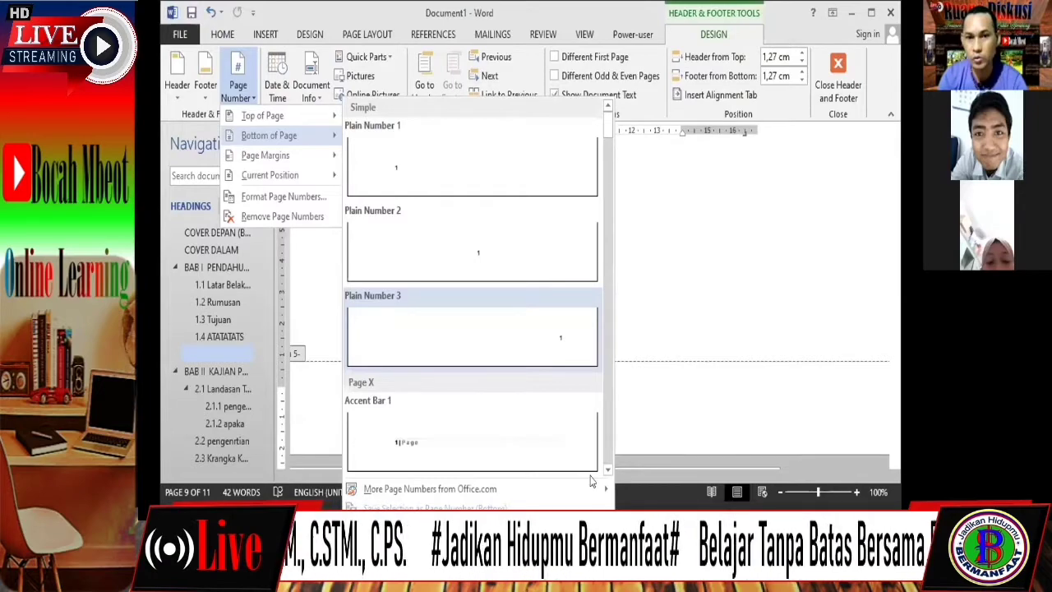
left_click(543, 345)
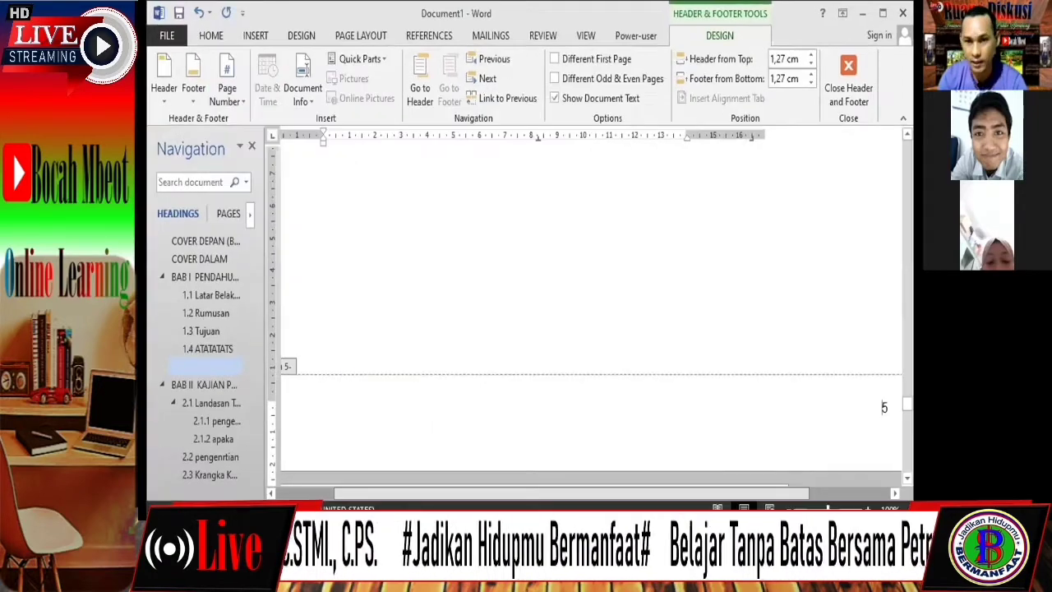
left_click(793, 401)
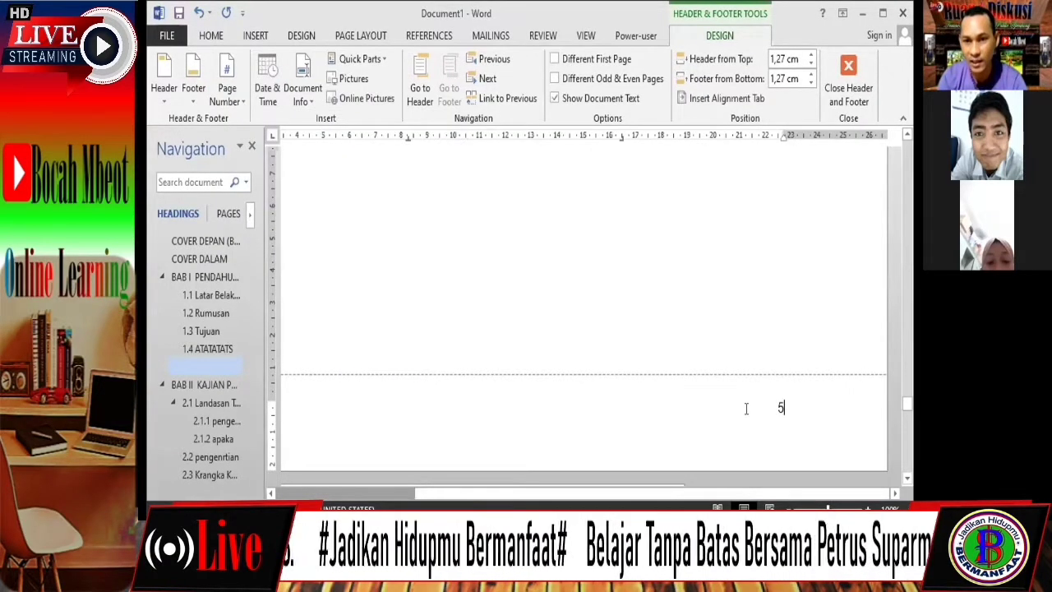
left_click(809, 75)
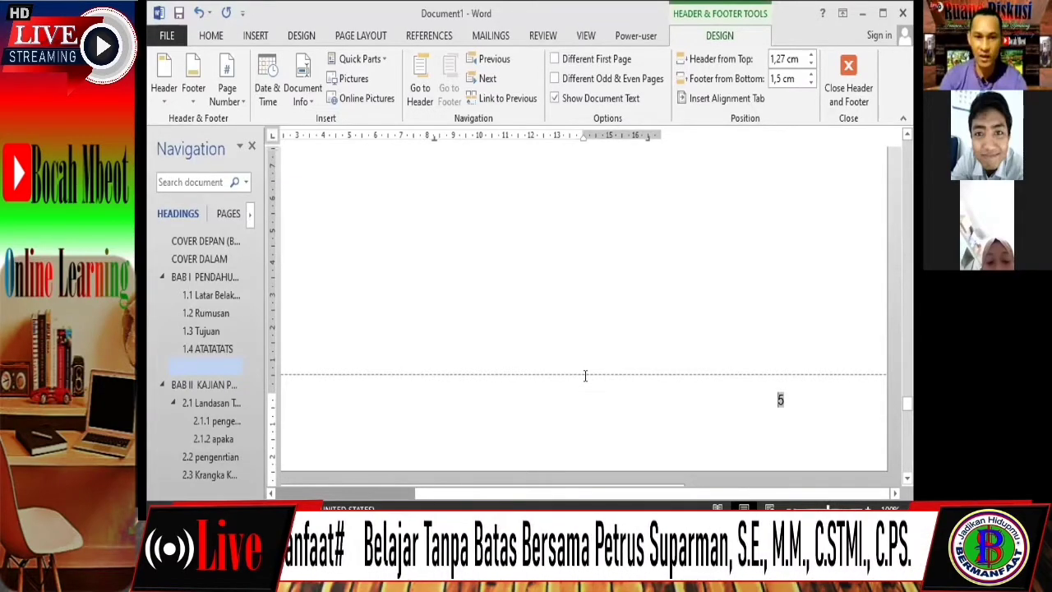
Enable a different first page for section 6, which starts with BAB III
scroll(724, 308, "down", 10)
left_click(770, 312)
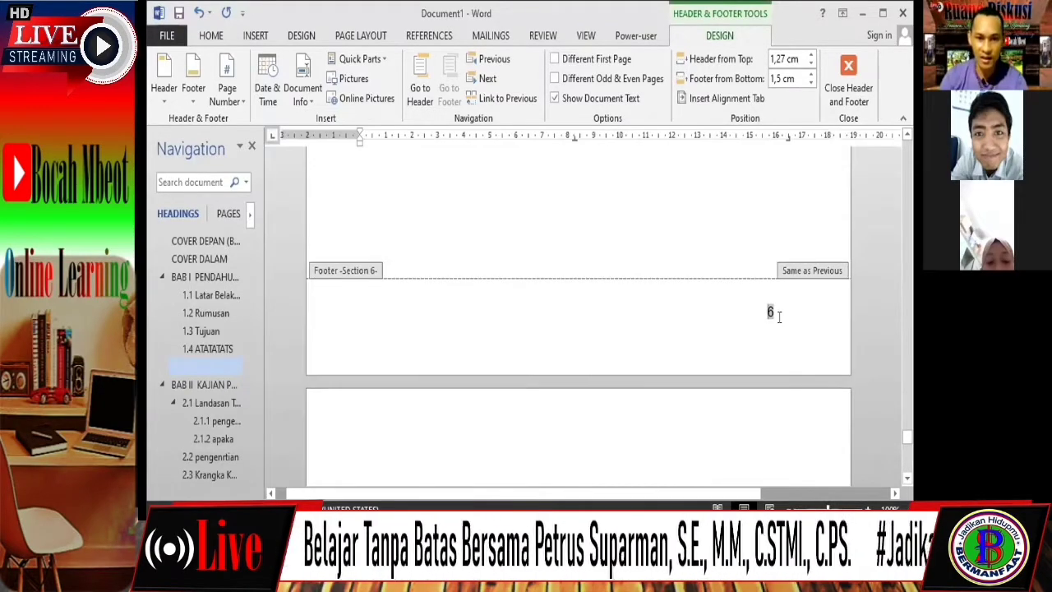
left_click(571, 62)
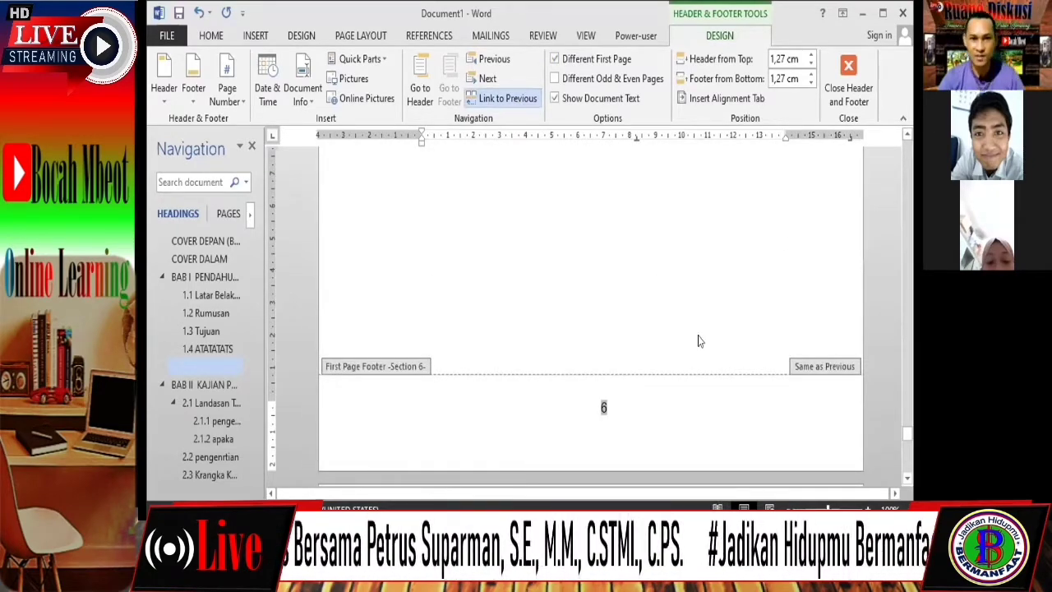
Unlink section 6's header from the previous section and insert a Plain Number 3 page number at the top of its second page
scroll(701, 340, "down", 3)
scroll(695, 348, "down", 3)
scroll(692, 356, "down", 3)
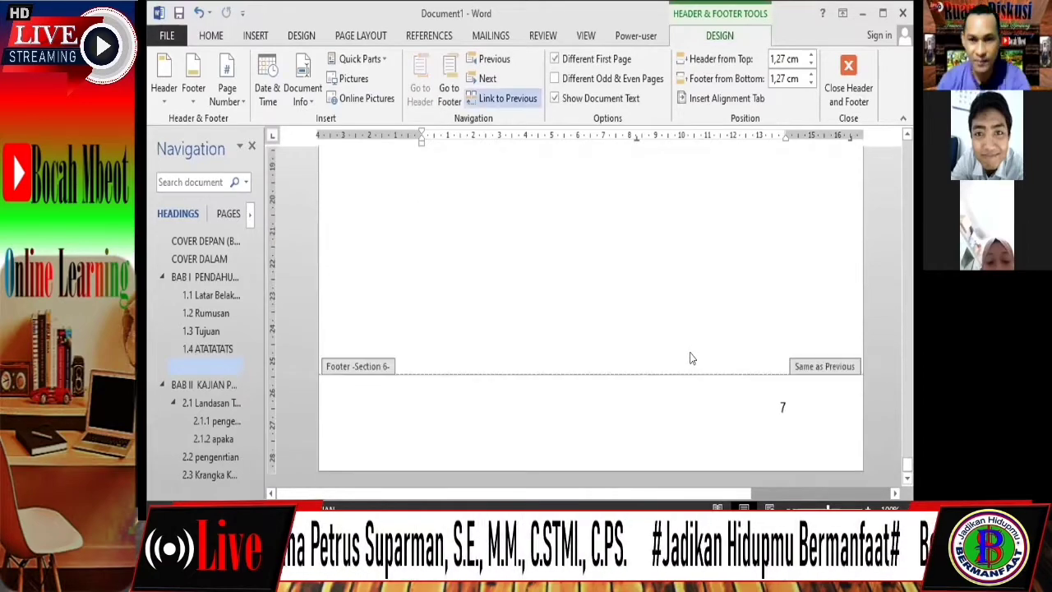
scroll(791, 295, "up", 3)
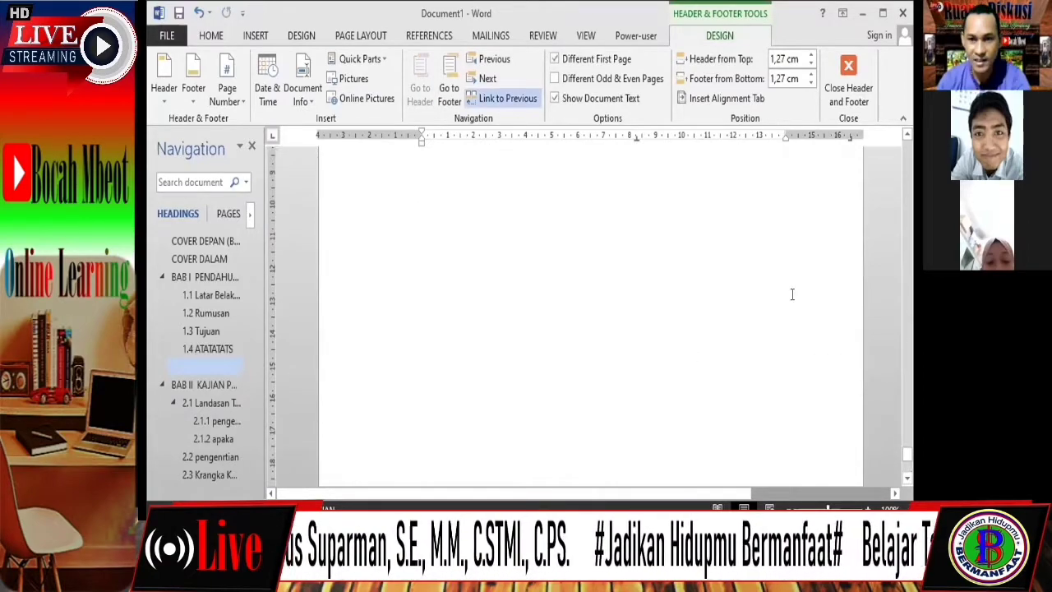
left_click(503, 98)
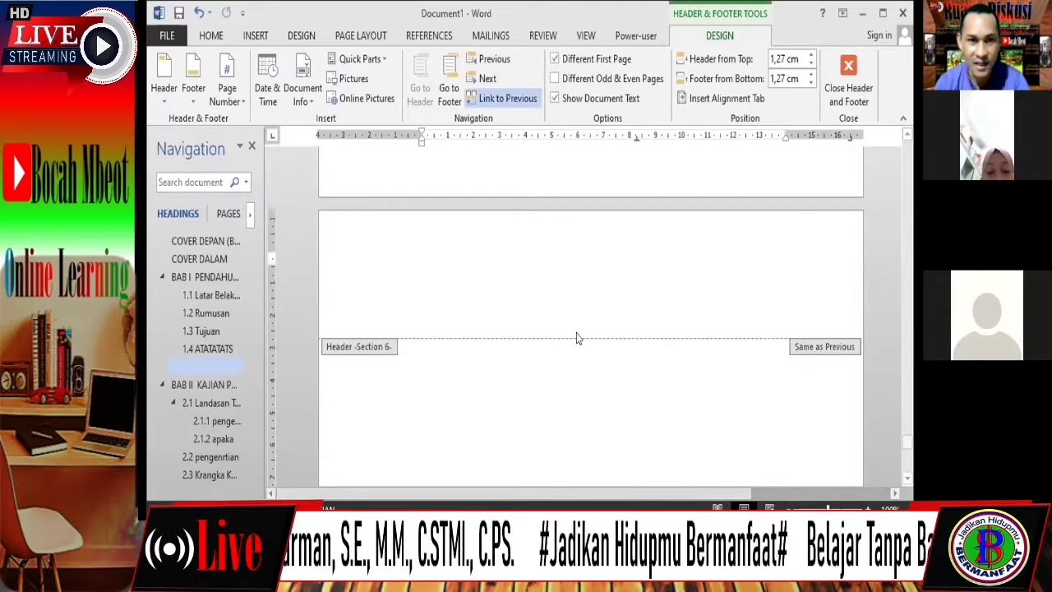
left_click(227, 95)
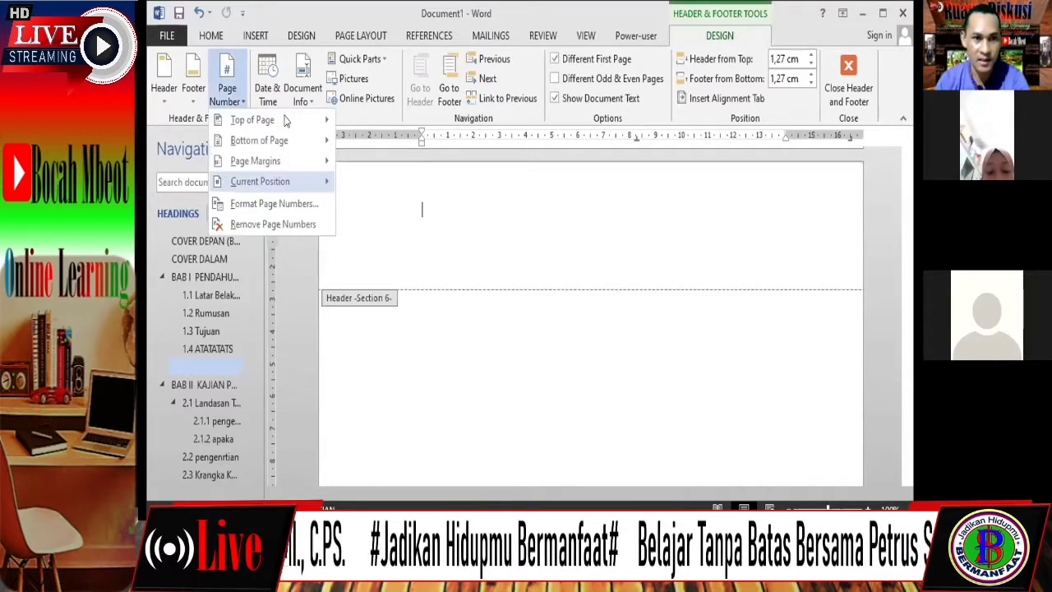
mouse_move(253, 119)
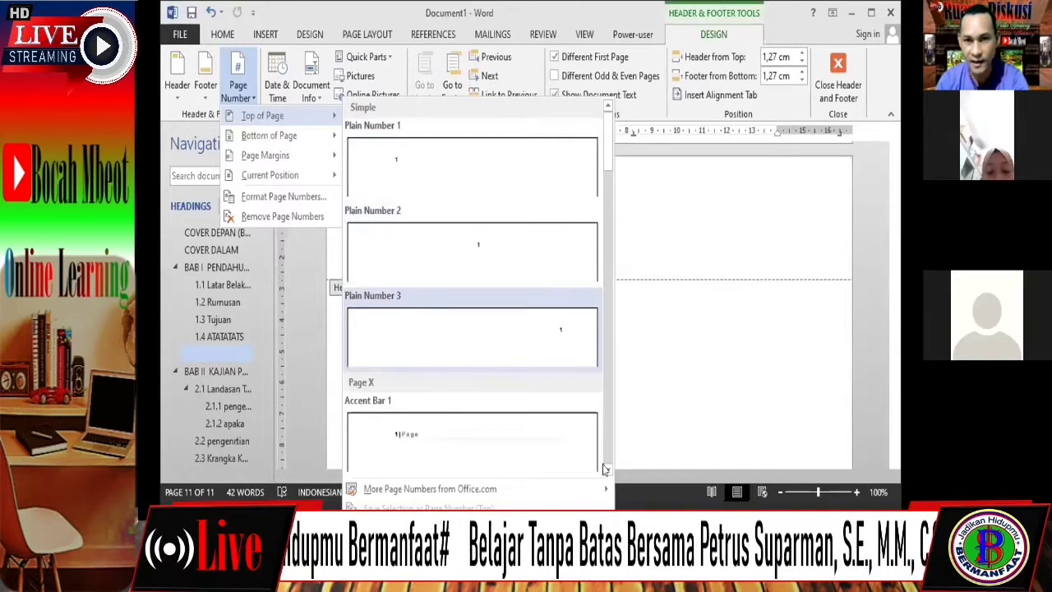
left_click(537, 351)
Set section 6's header distance from the top to 2,5 cm
left_click(788, 207)
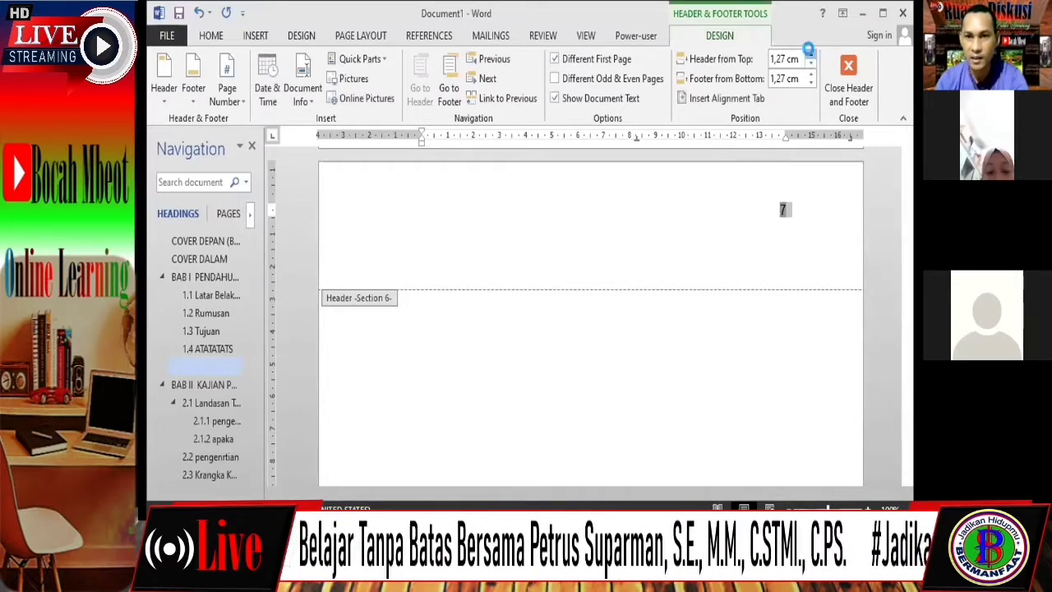
left_click(810, 55)
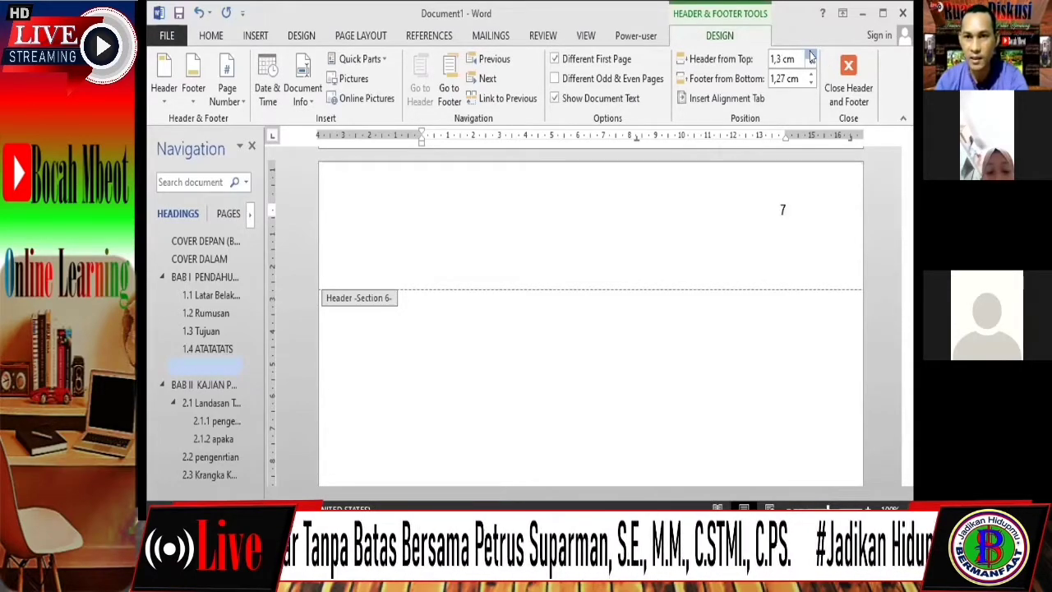
left_click(811, 55)
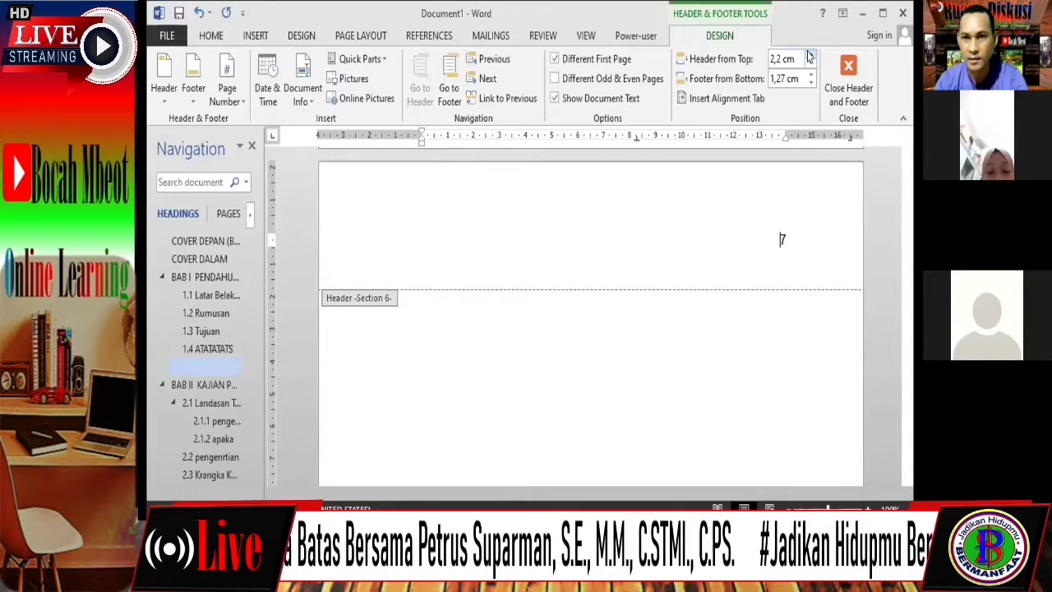
left_click(810, 55)
left_click(811, 55)
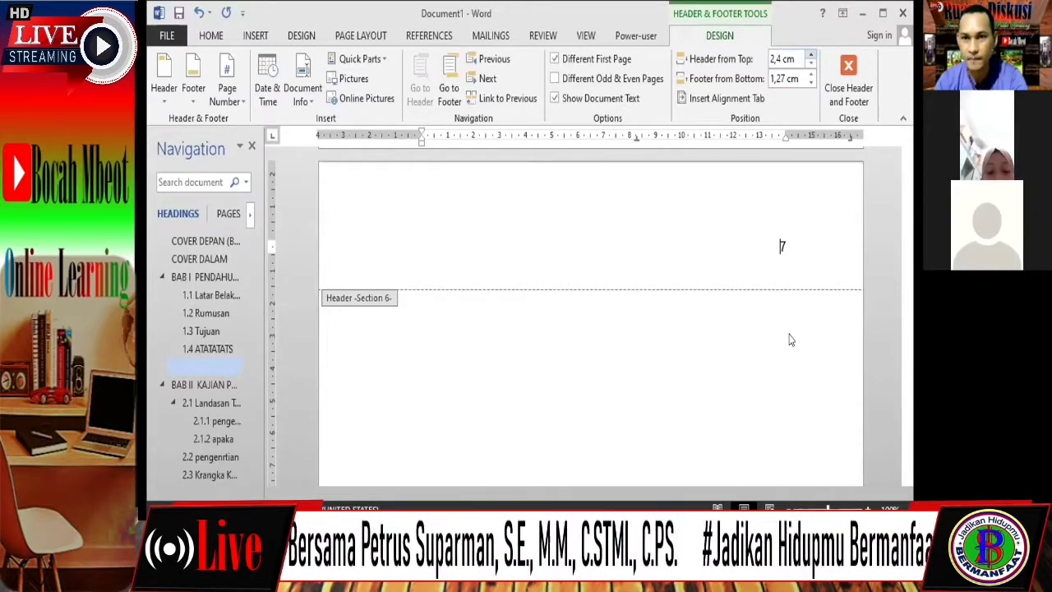
Unlink the footer on section 6's second page from the previous section
scroll(786, 337, "down", 5)
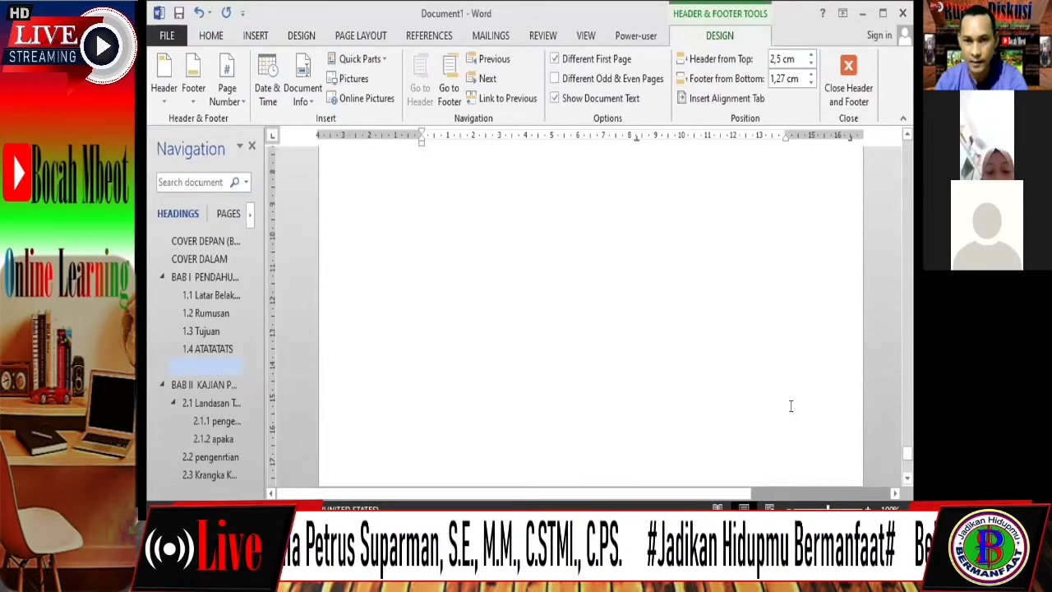
scroll(789, 349, "down", 6)
left_click(757, 372)
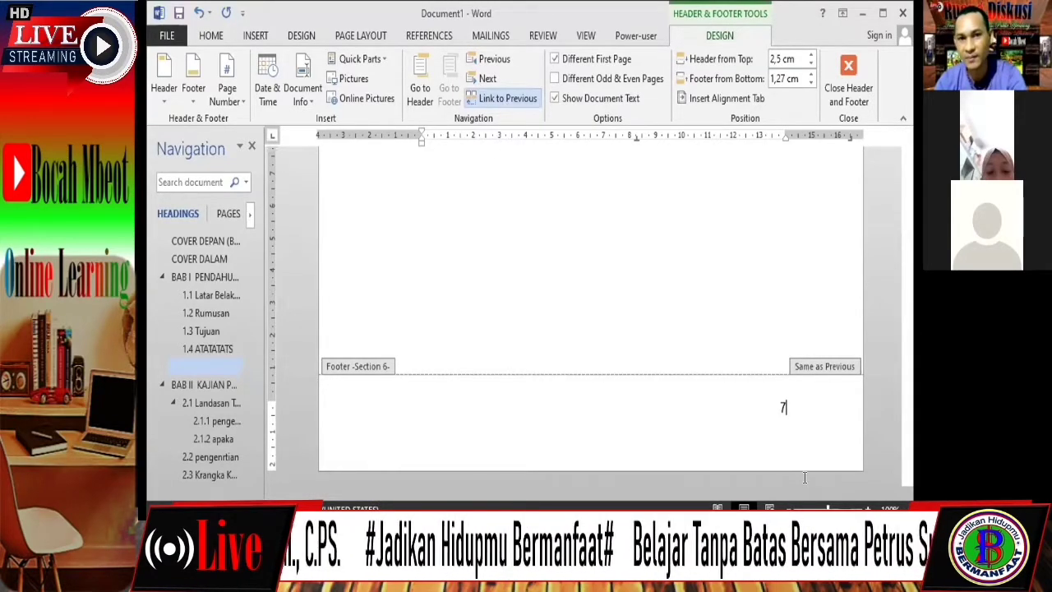
left_click(503, 98)
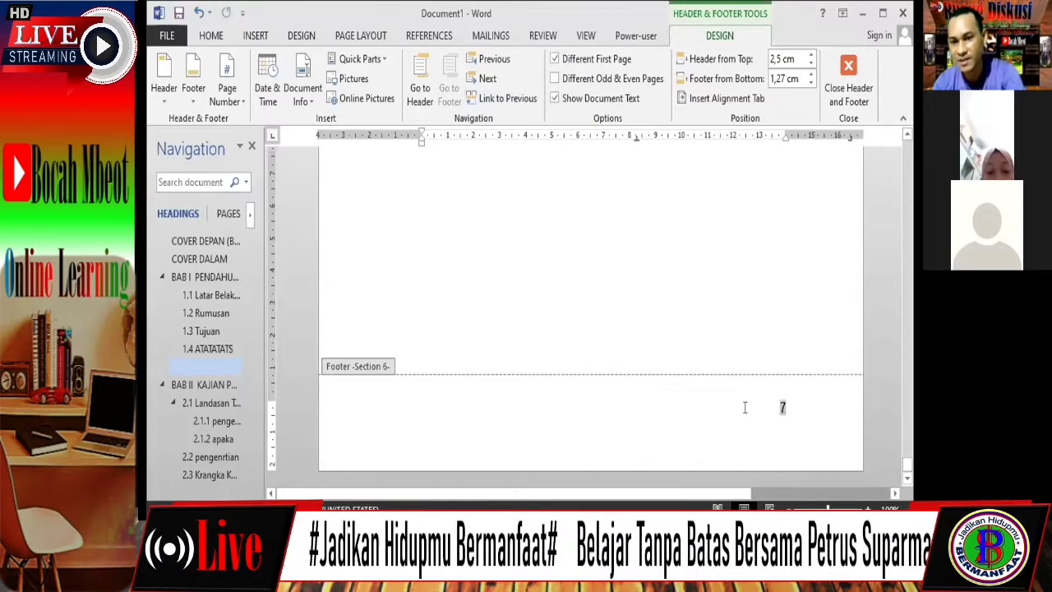
Examine the page number placement on the landscape page of section 5 and on both pages of section 6
scroll(757, 421, "up", 10)
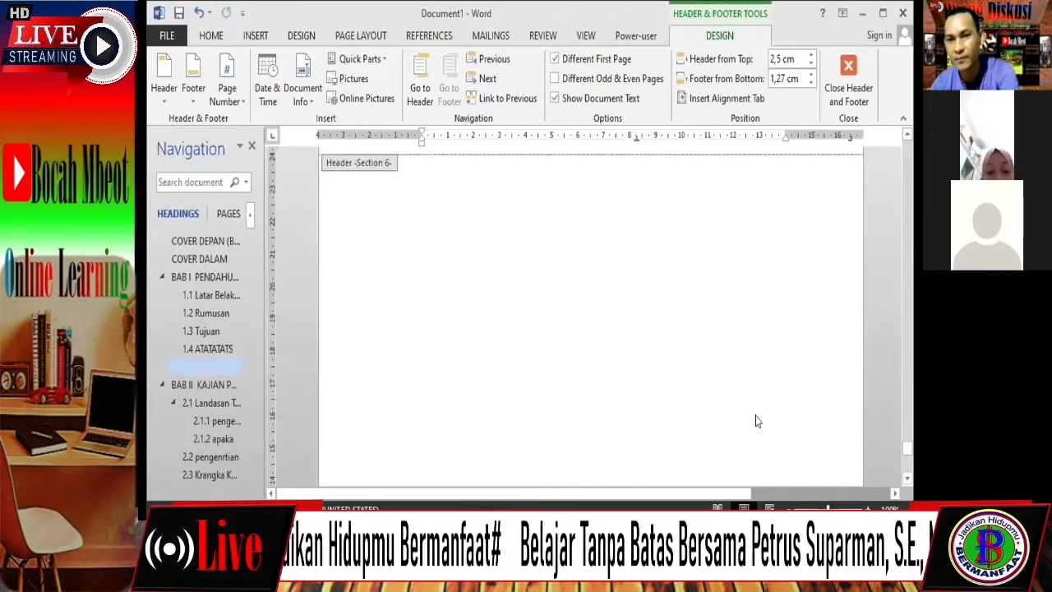
scroll(757, 422, "up", 3)
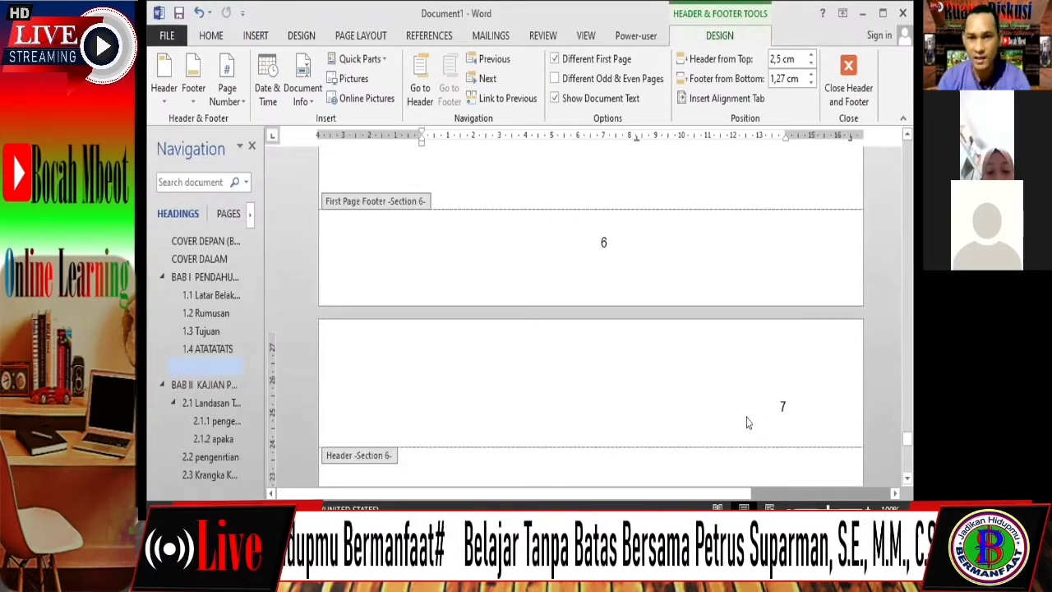
scroll(747, 422, "up", 5)
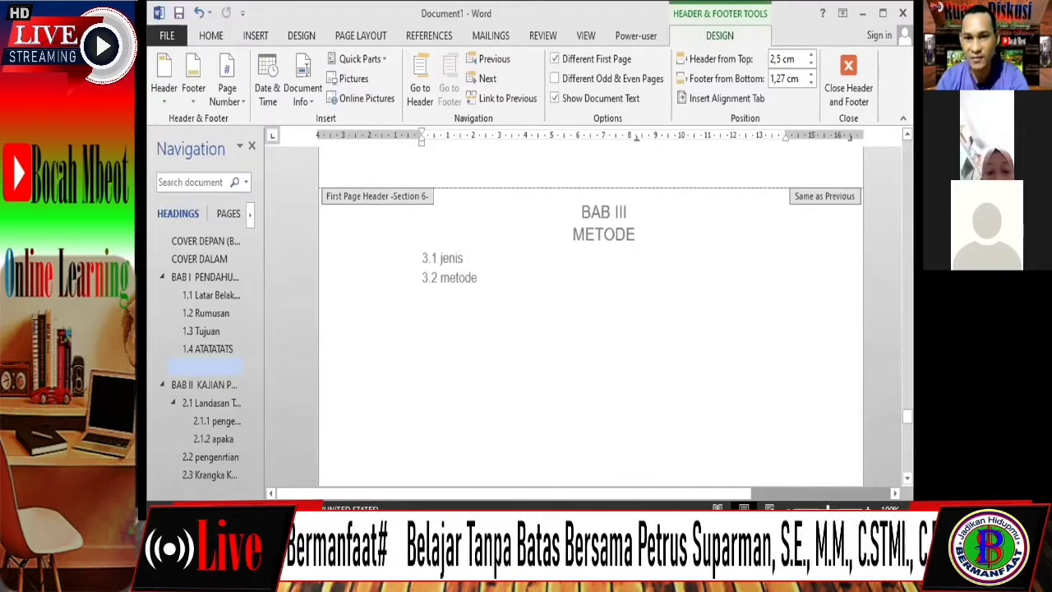
scroll(732, 468, "up", 4)
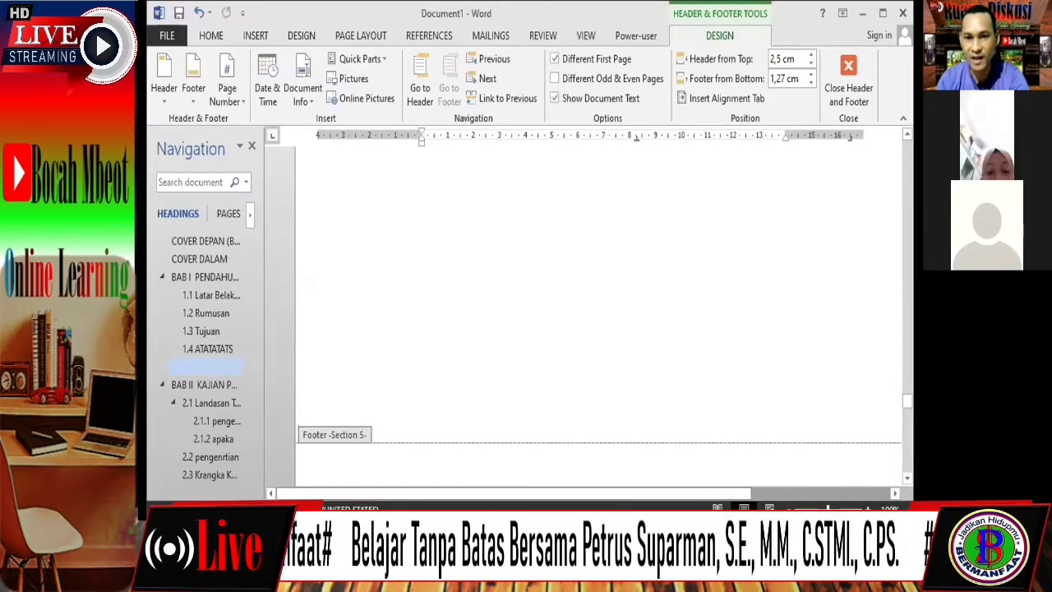
scroll(711, 329, "down", 4)
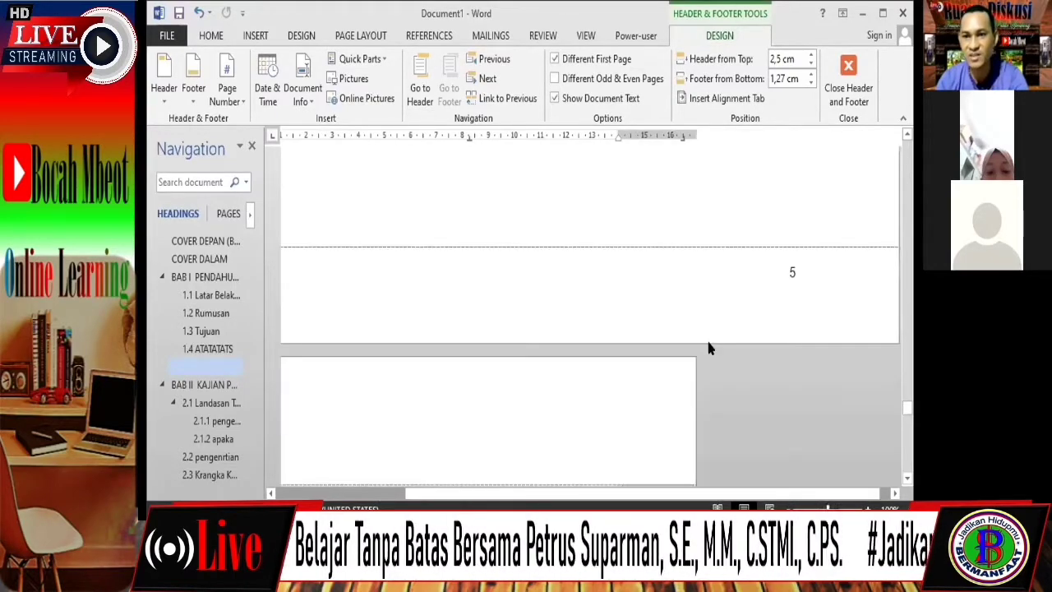
scroll(708, 341, "down", 3)
scroll(710, 351, "down", 3)
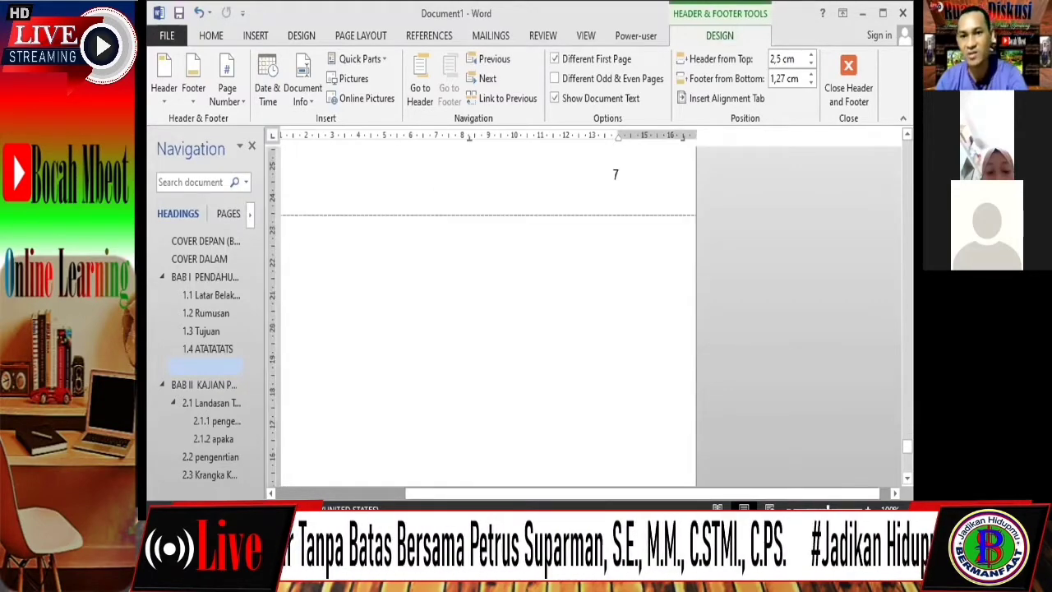
scroll(631, 301, "up", 3)
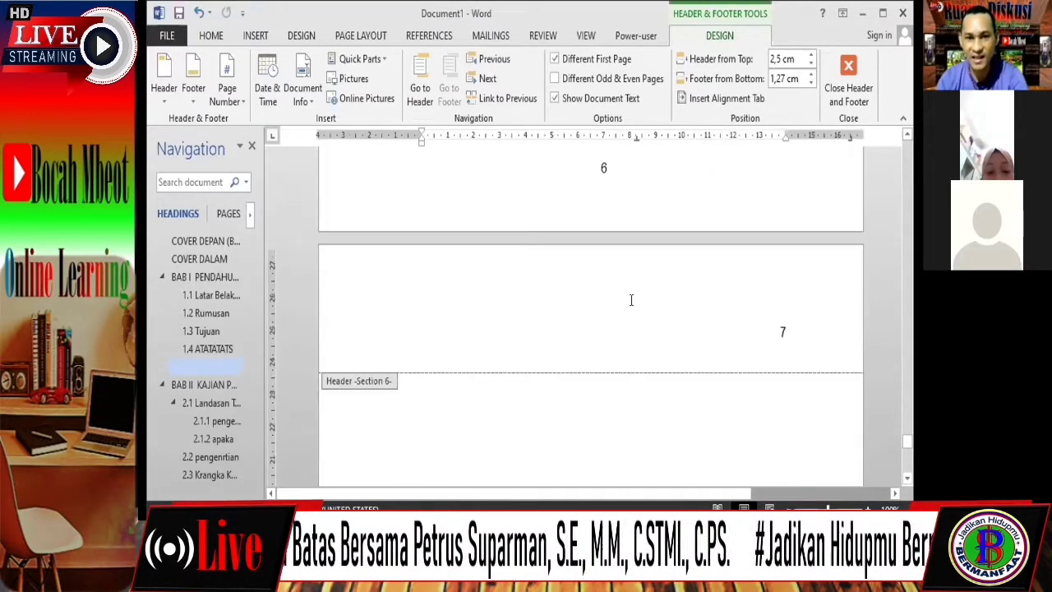
scroll(634, 314, "down", 2)
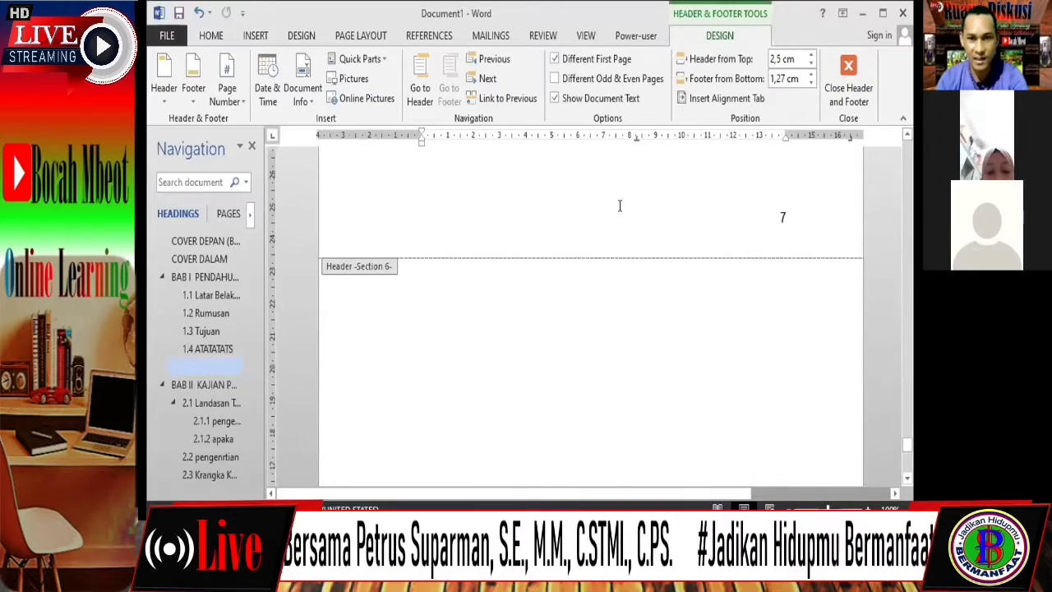
scroll(620, 207, "up", 3)
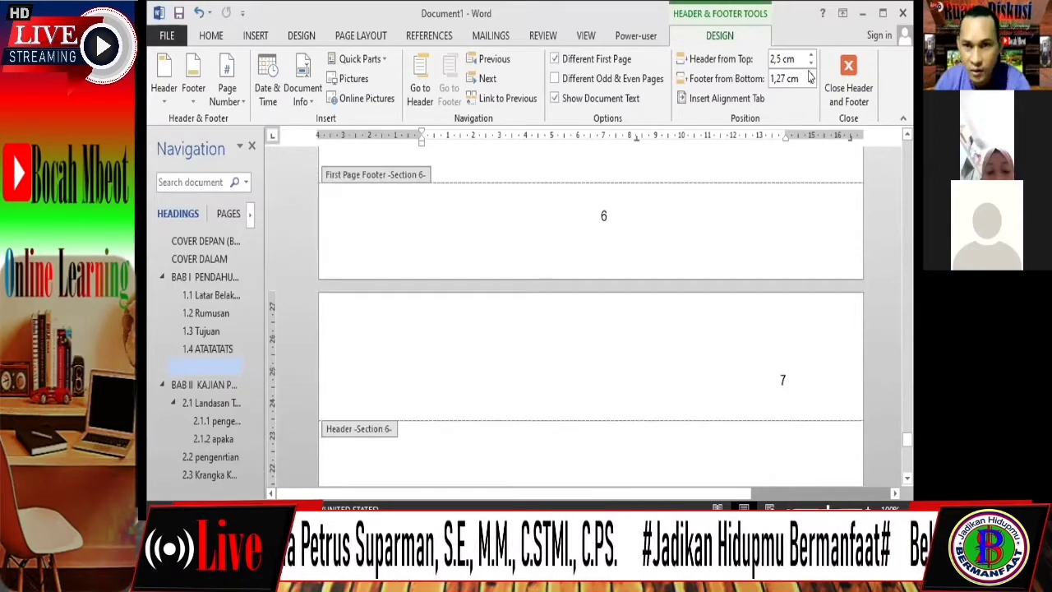
Set section 6's footer distance from the bottom to 1,5 cm and check the pages around BAB III
double_click(811, 74)
double_click(812, 74)
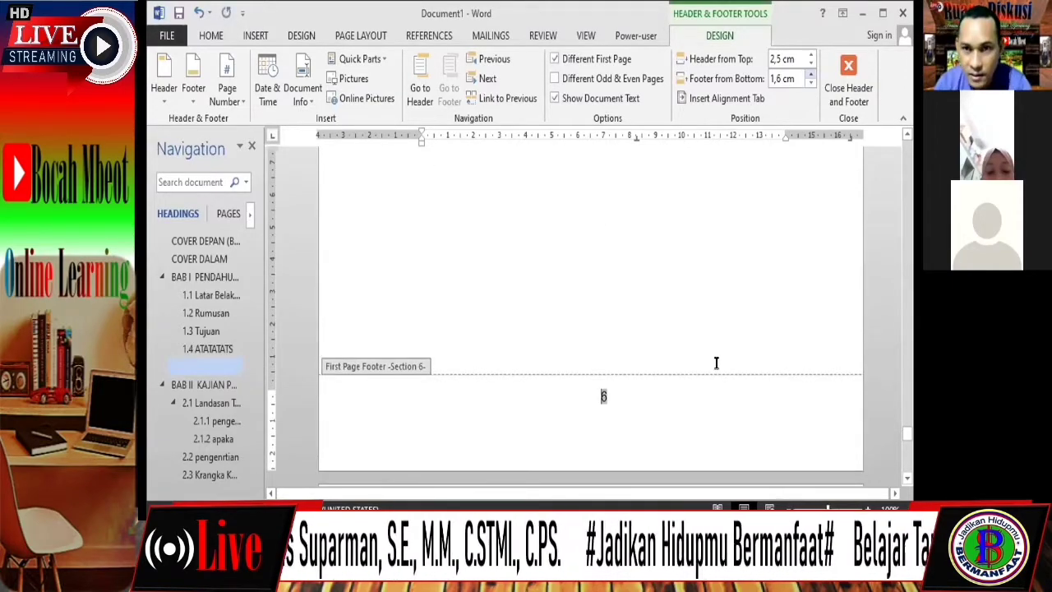
key("ctrl+z")
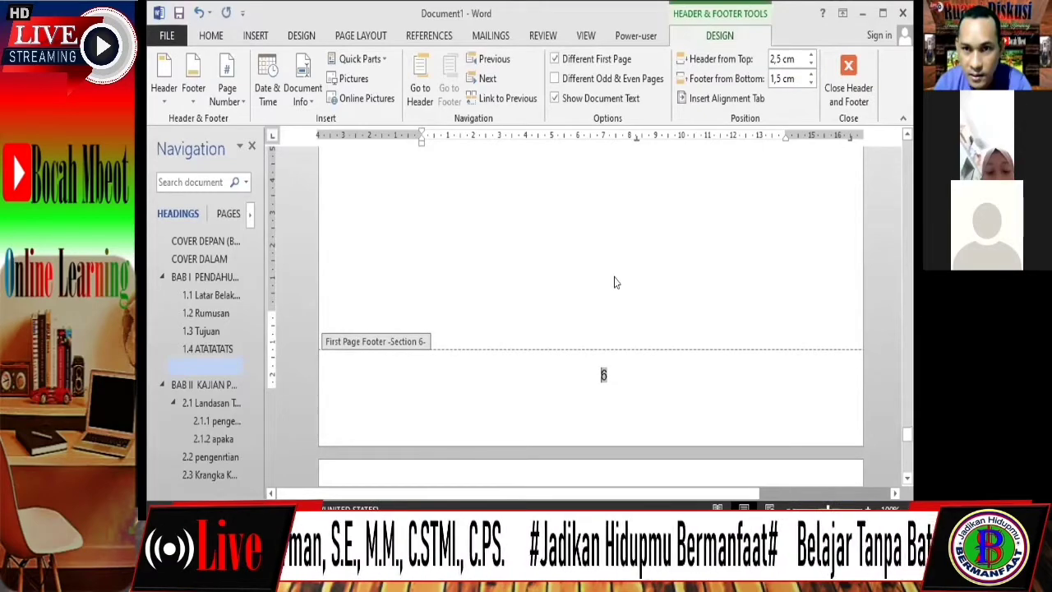
scroll(668, 288, "up", 2)
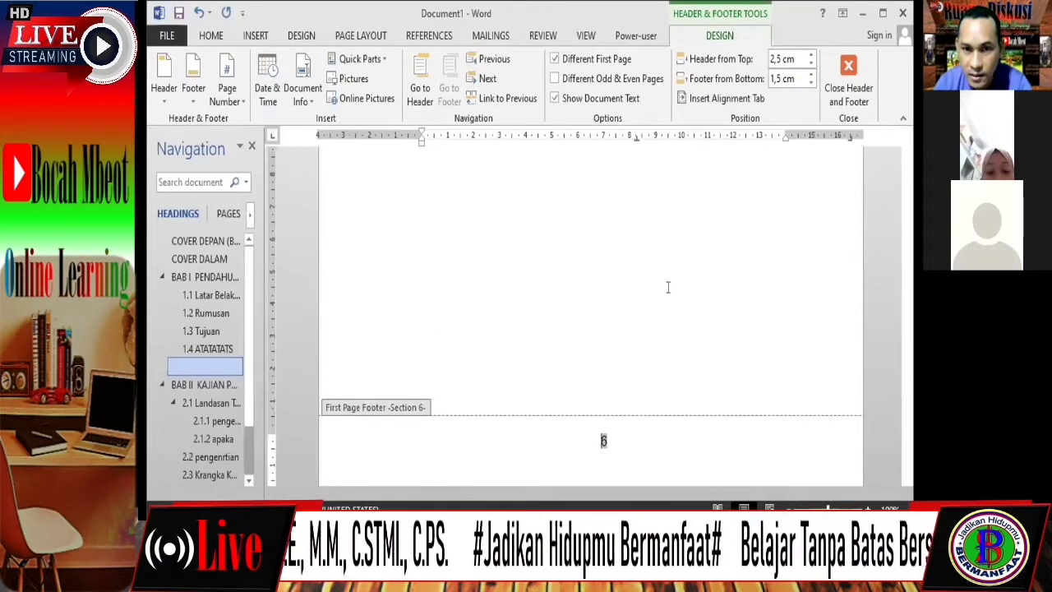
scroll(668, 286, "down", 8)
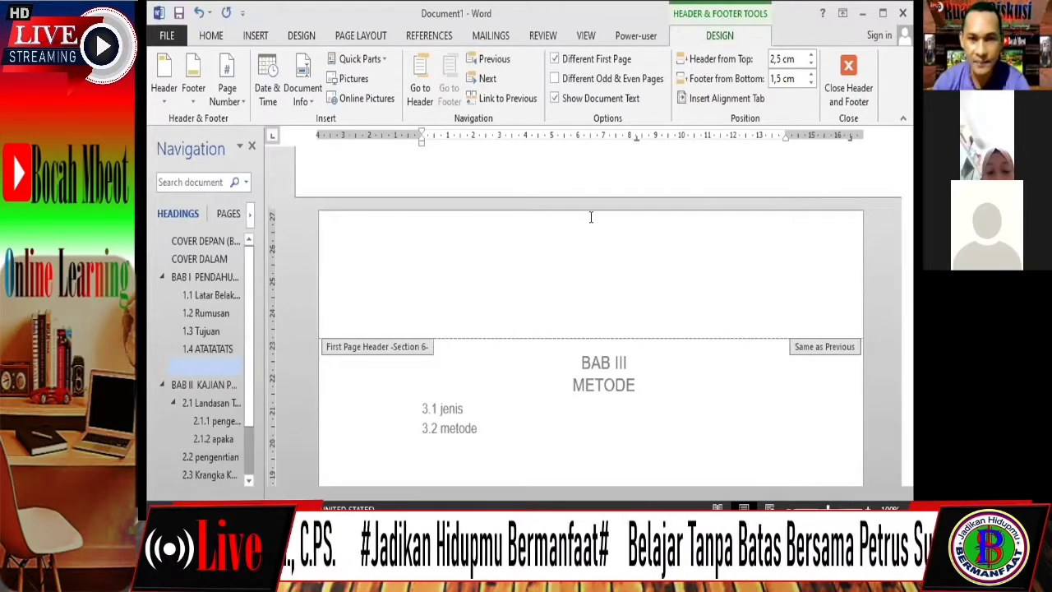
scroll(654, 228, "up", 5)
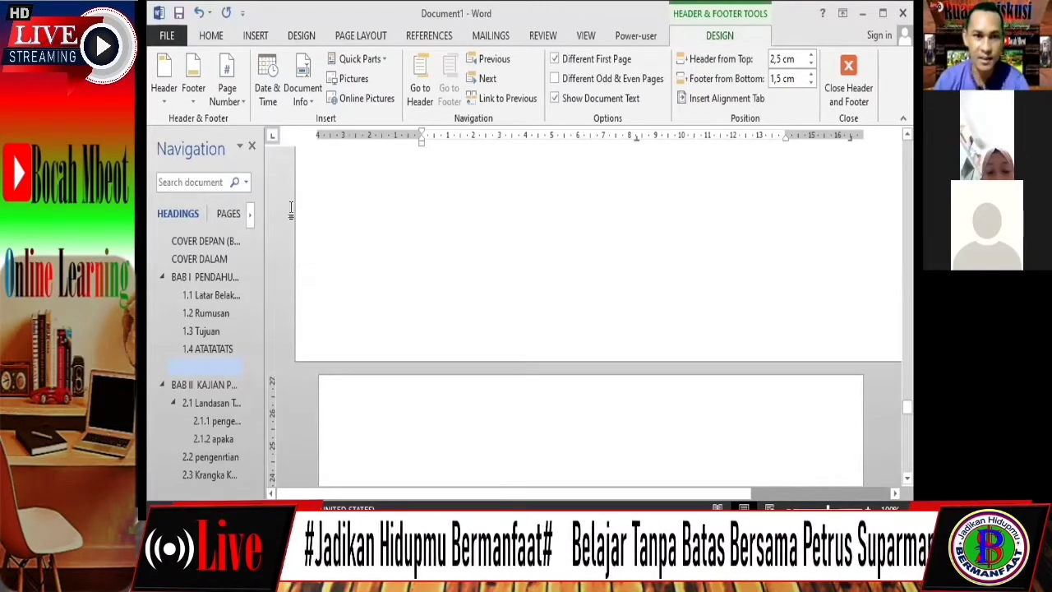
Go to COVER DALAM and delete the page number from section 2's header on the page that follows
left_click(201, 258)
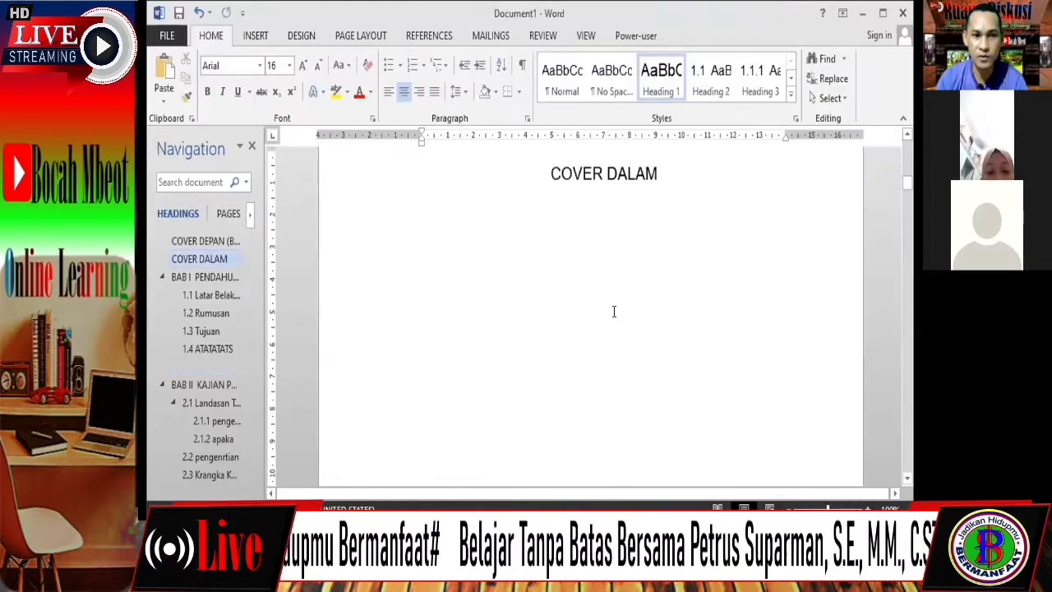
scroll(613, 310, "down", 10)
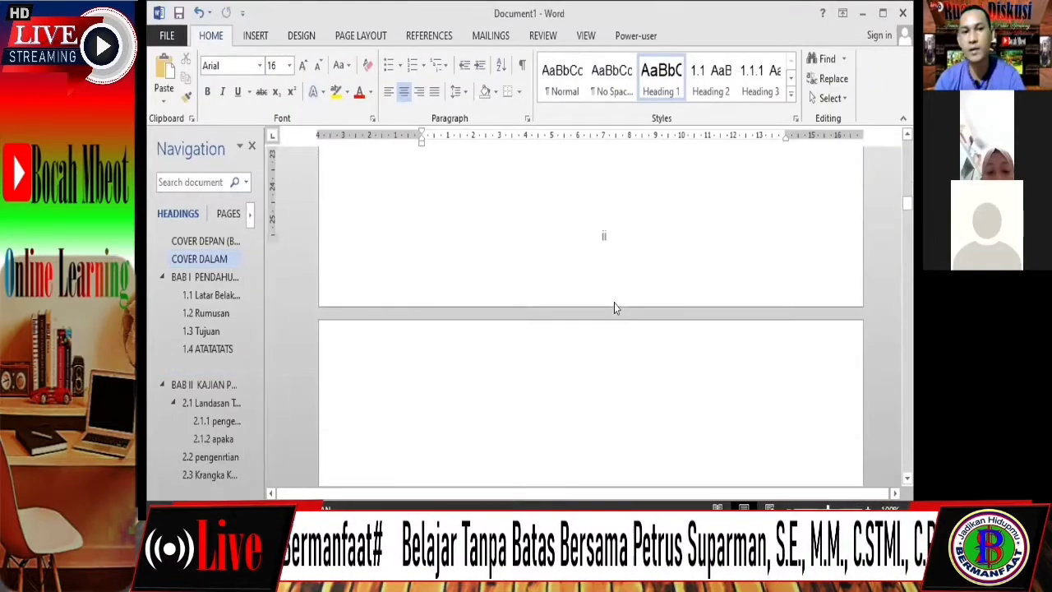
scroll(609, 333, "down", 1)
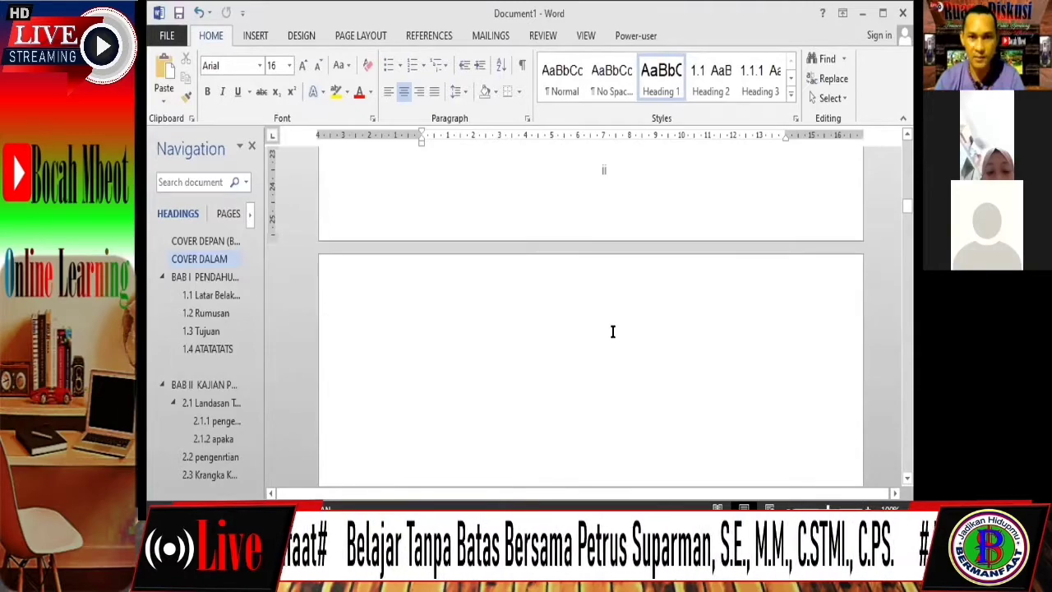
double_click(804, 310)
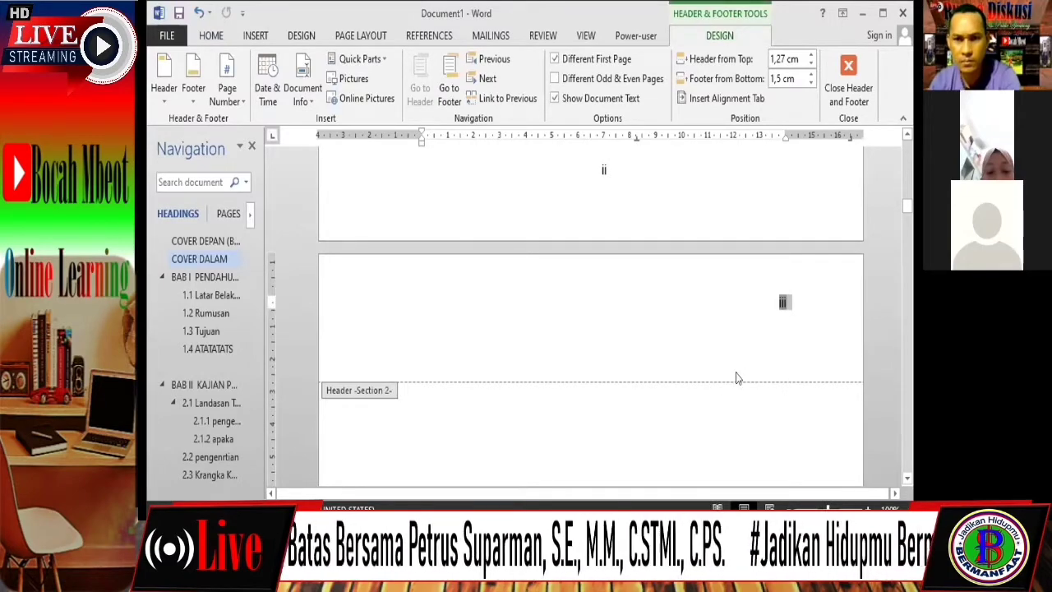
key("Delete")
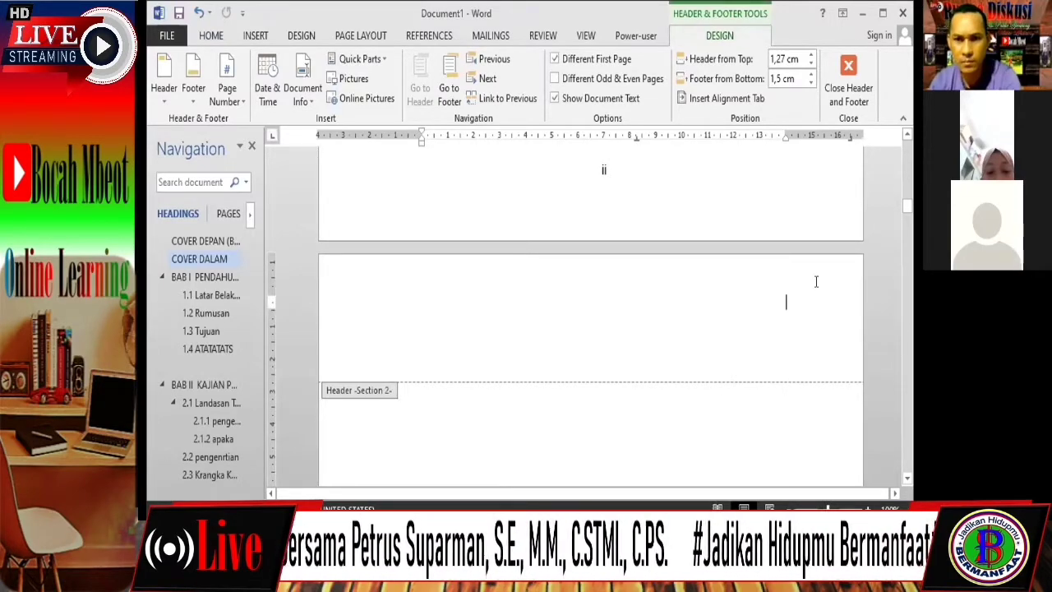
Unlink section 3's header on the 1.4 ATATATATS page from the previous section and insert a page number at its top
scroll(816, 282, "down", 10)
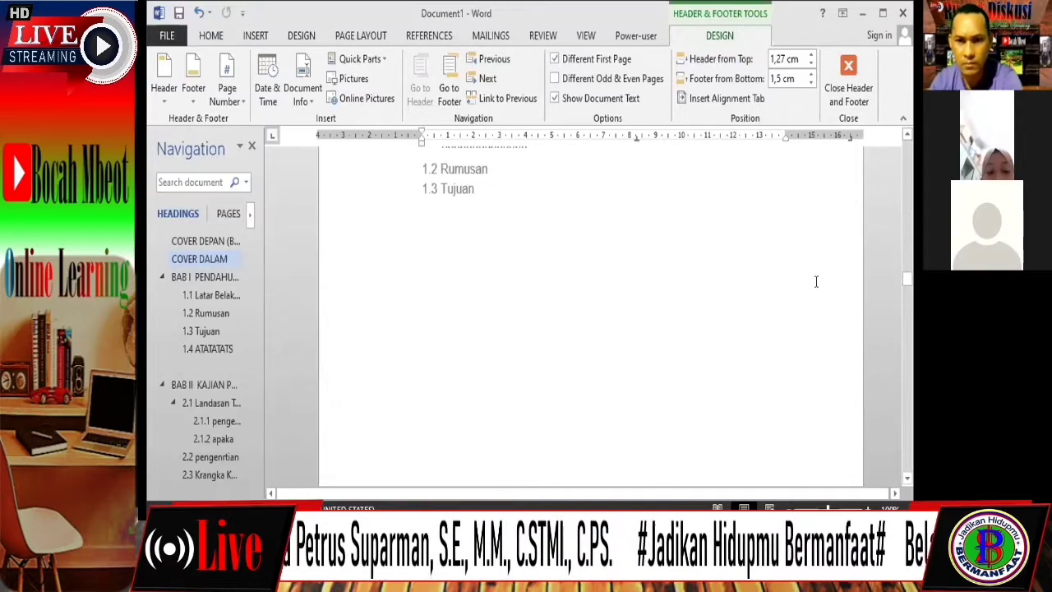
left_click(500, 106)
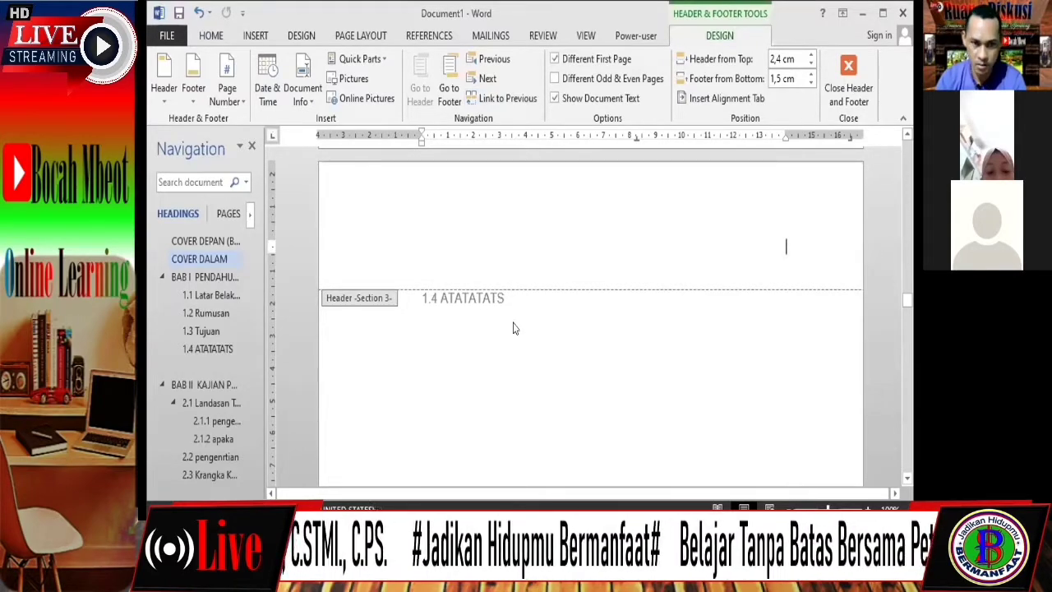
left_click(227, 91)
mouse_move(252, 120)
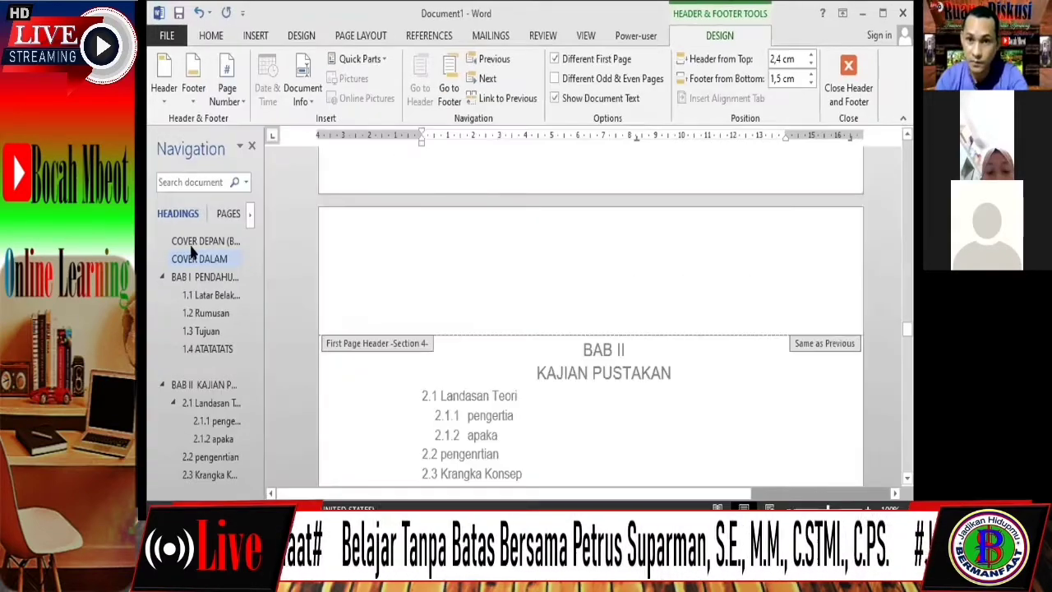
Leave header and footer editing and check the footer page number on the COVER DALAM page
left_click(192, 249)
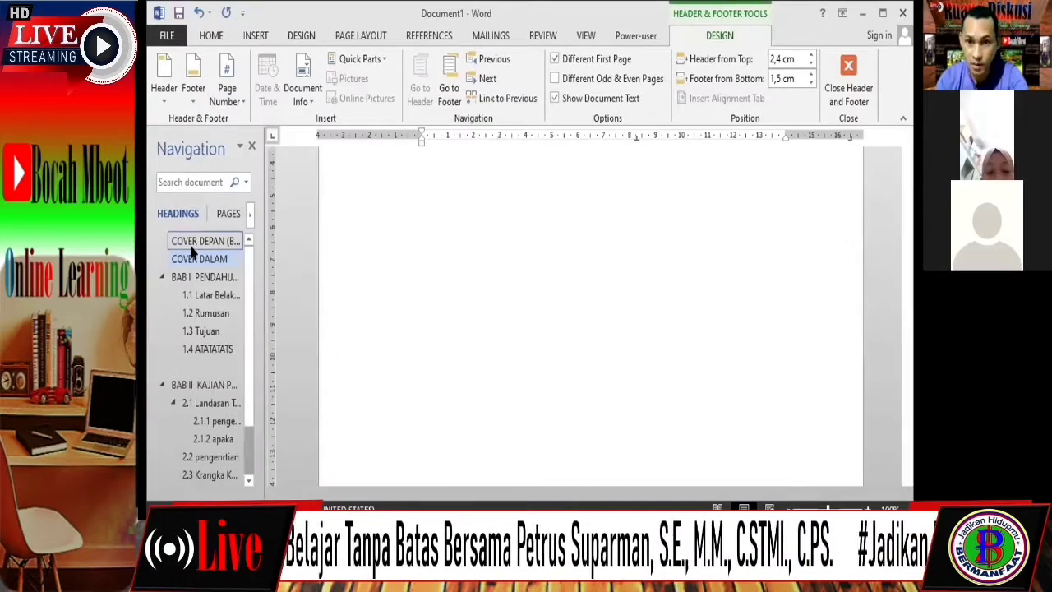
double_click(693, 408)
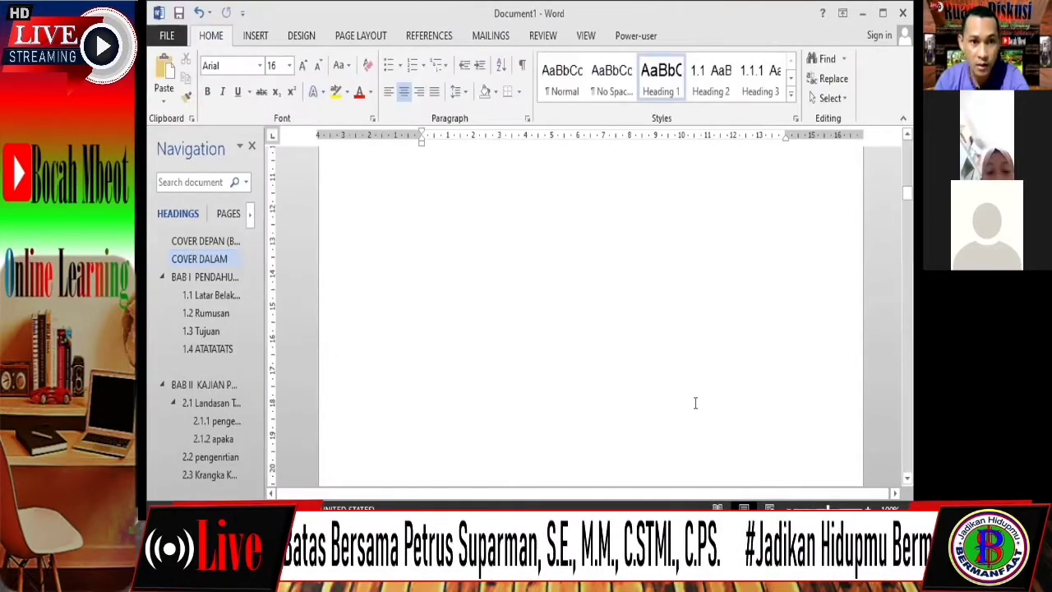
scroll(625, 287, "down", 5)
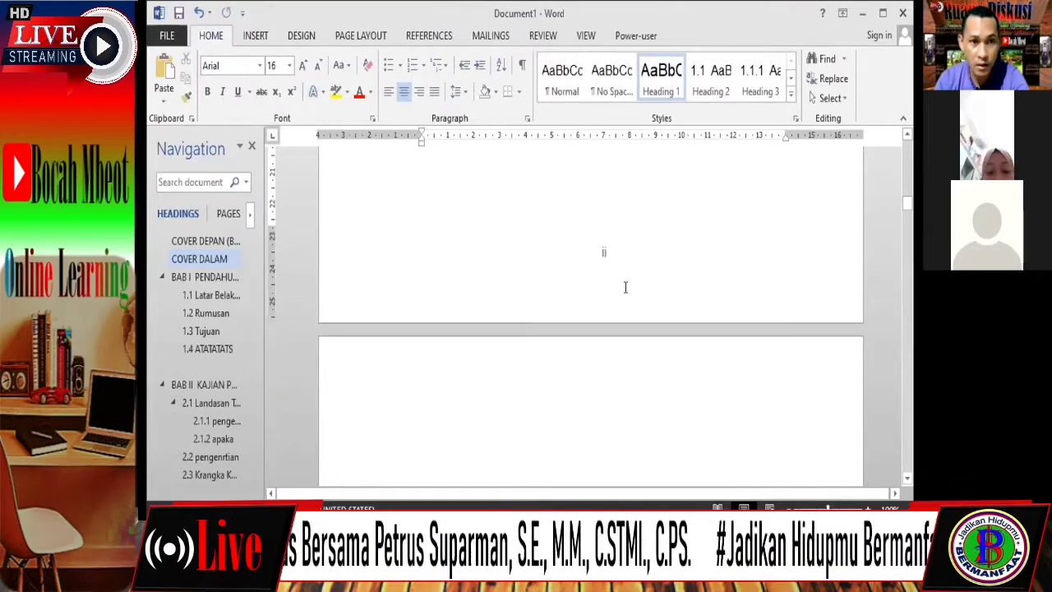
scroll(668, 325, "down", 3)
Enter the title DAFTAR ISI at the start of the page following page iii and begin a new line below it
left_click(670, 327)
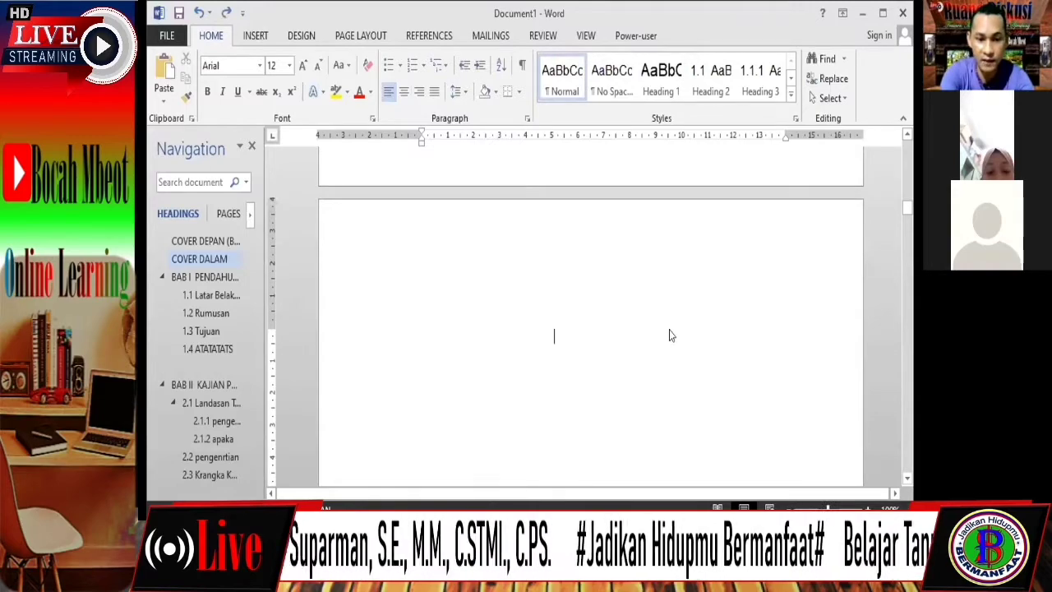
type("DA")
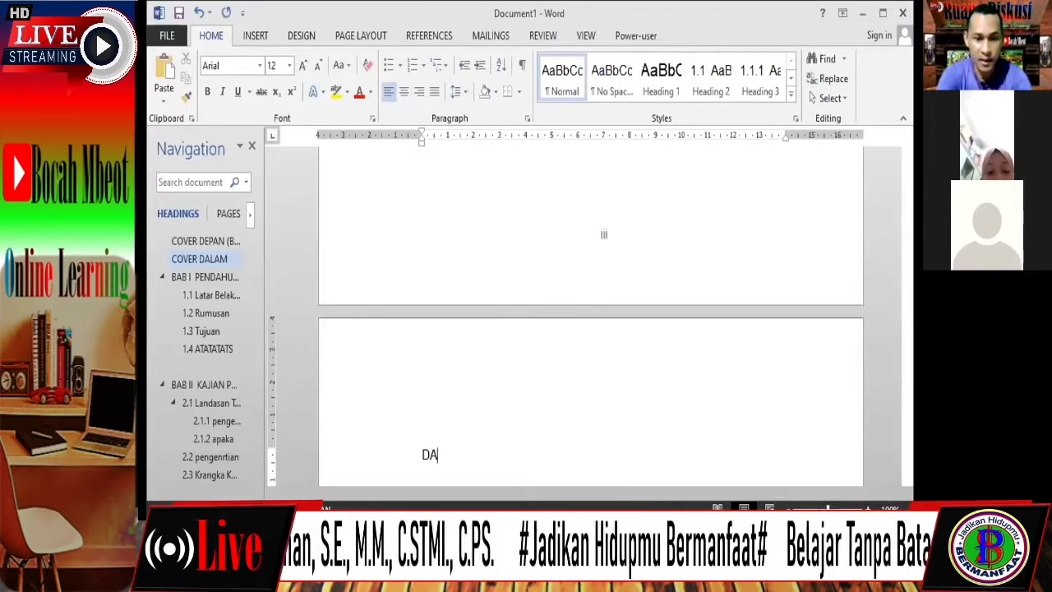
type("FT")
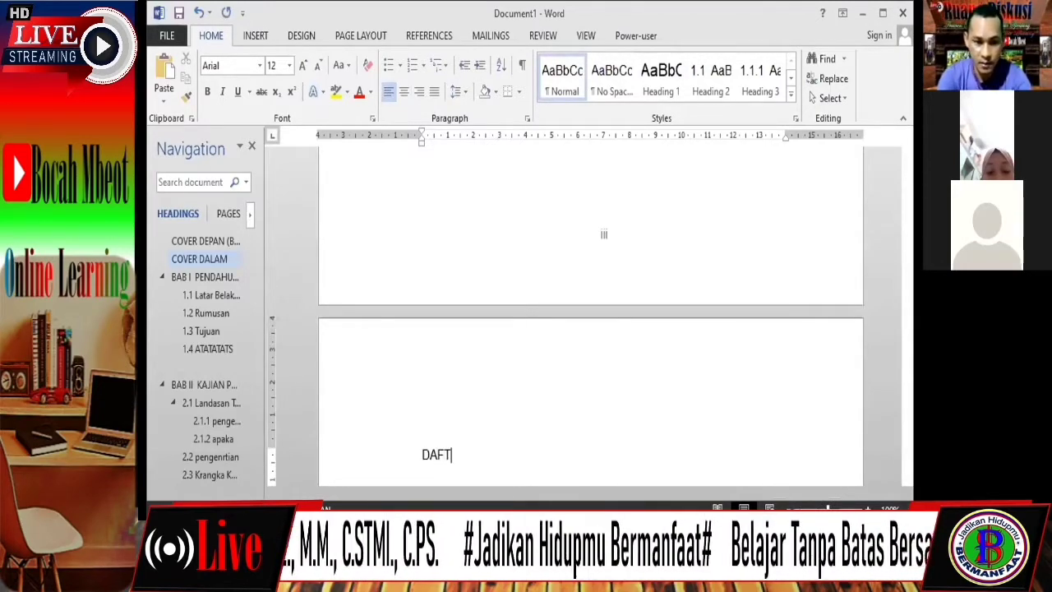
type("AR ISI")
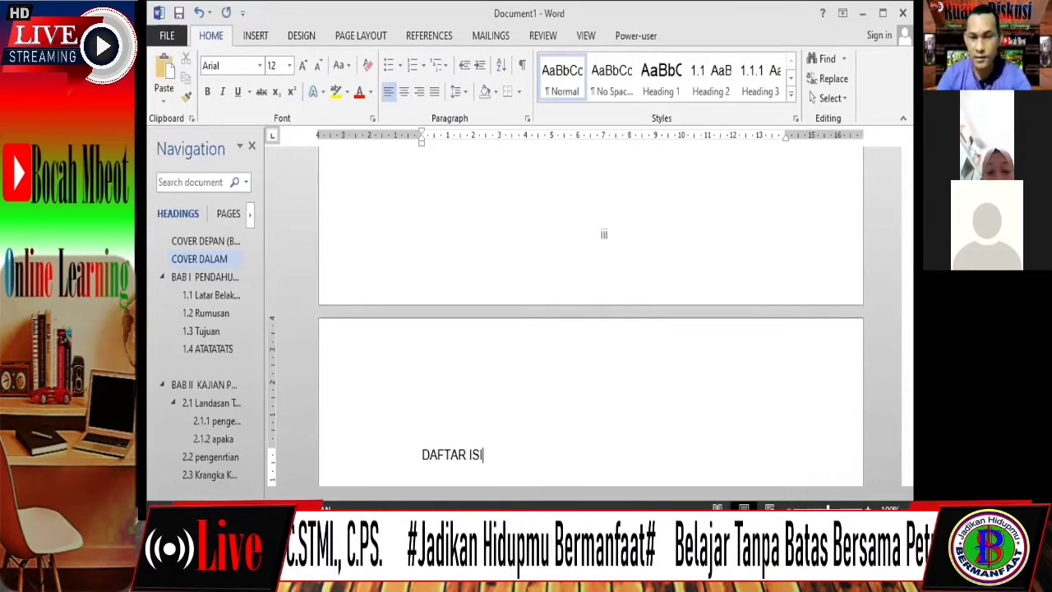
key("Return")
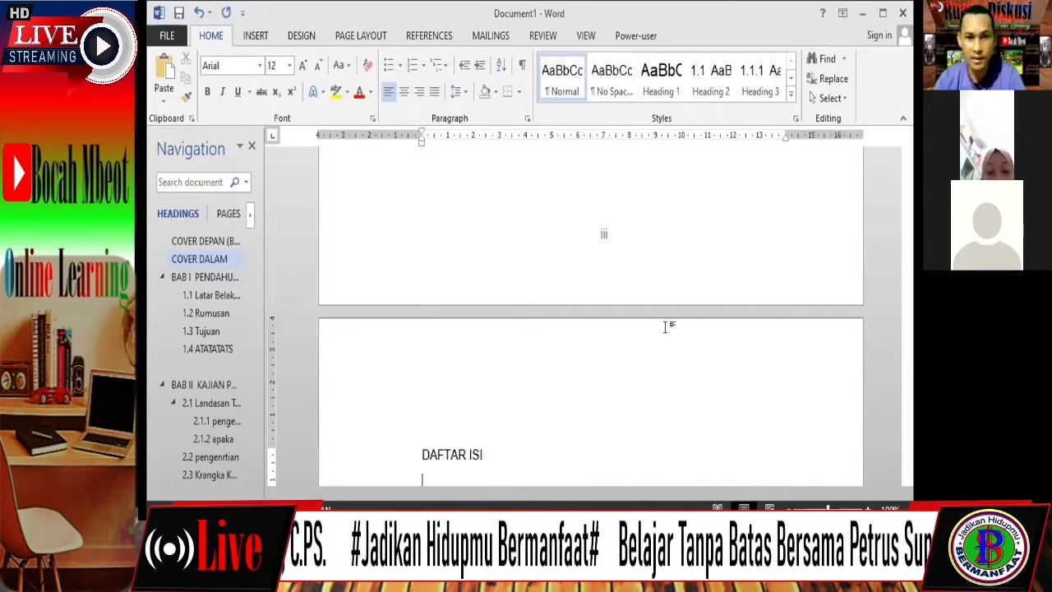
scroll(665, 324, "down", 3)
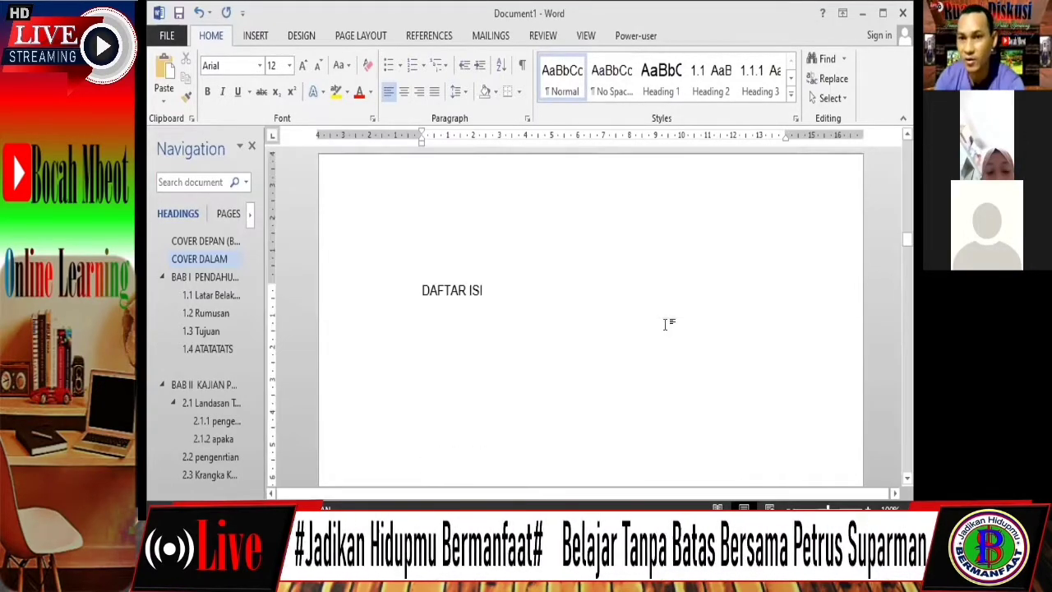